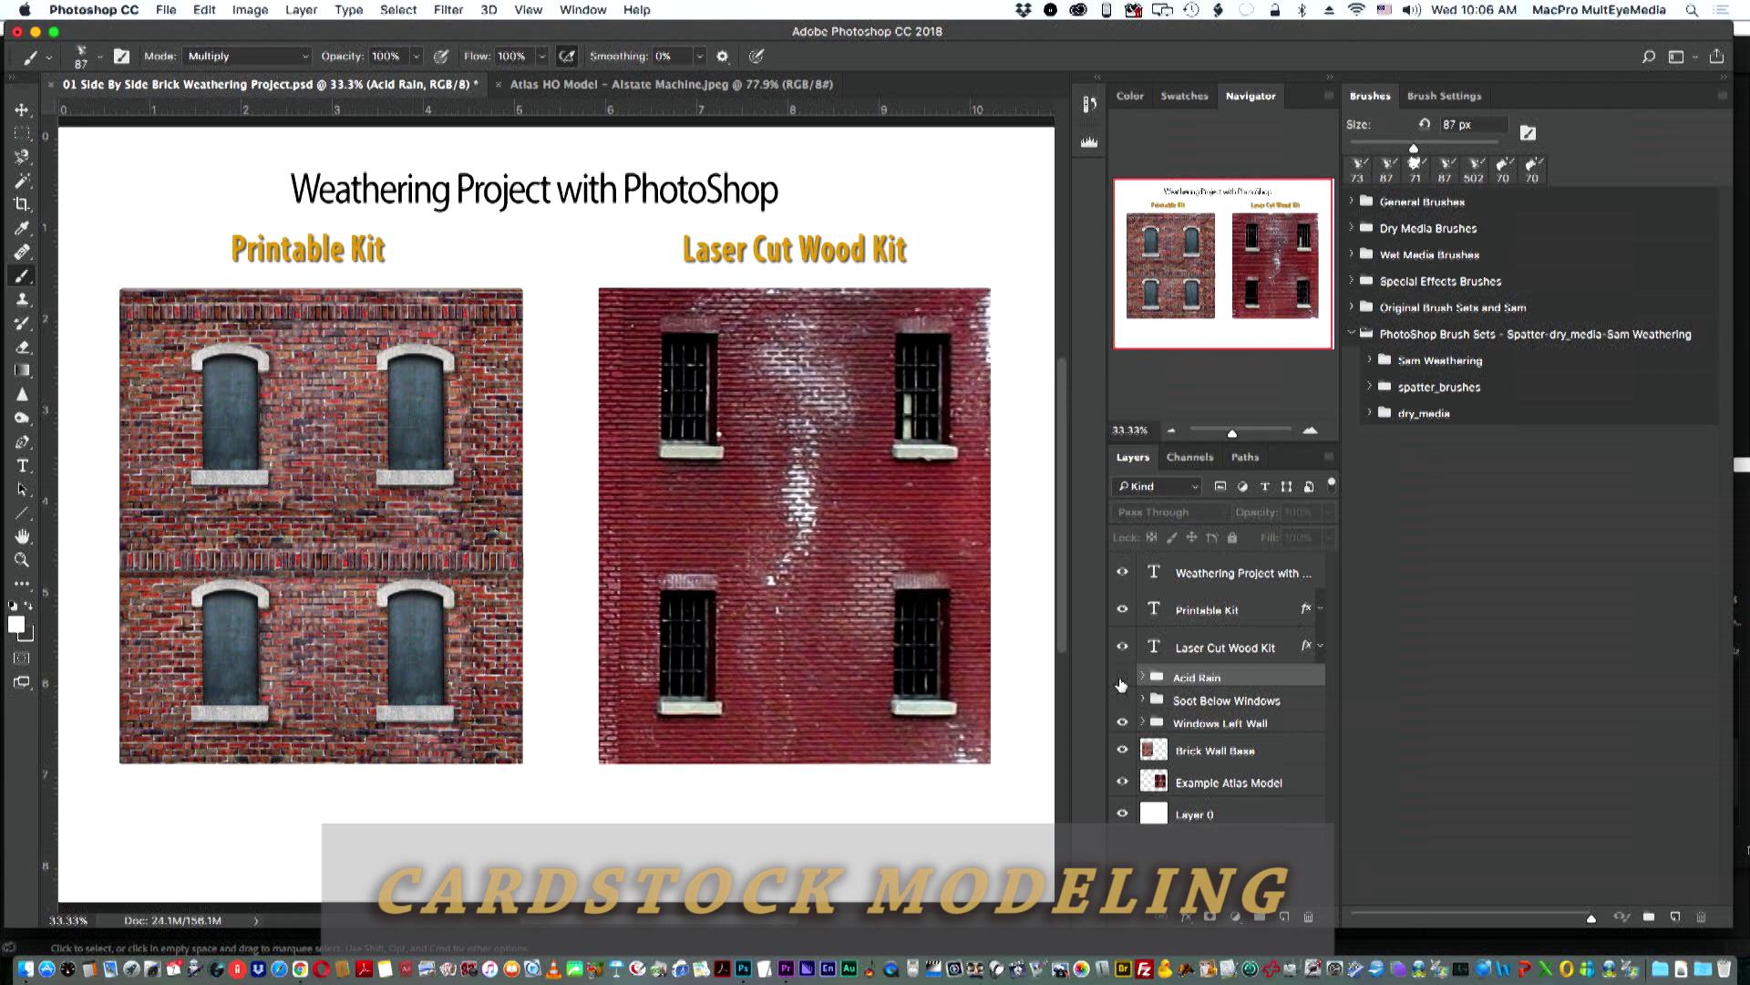
- Turn on the Acid Rain and Soot Below Windows weathering groups on the printable brick kit
{"action": "left_click", "coordinate": [1122, 679]}
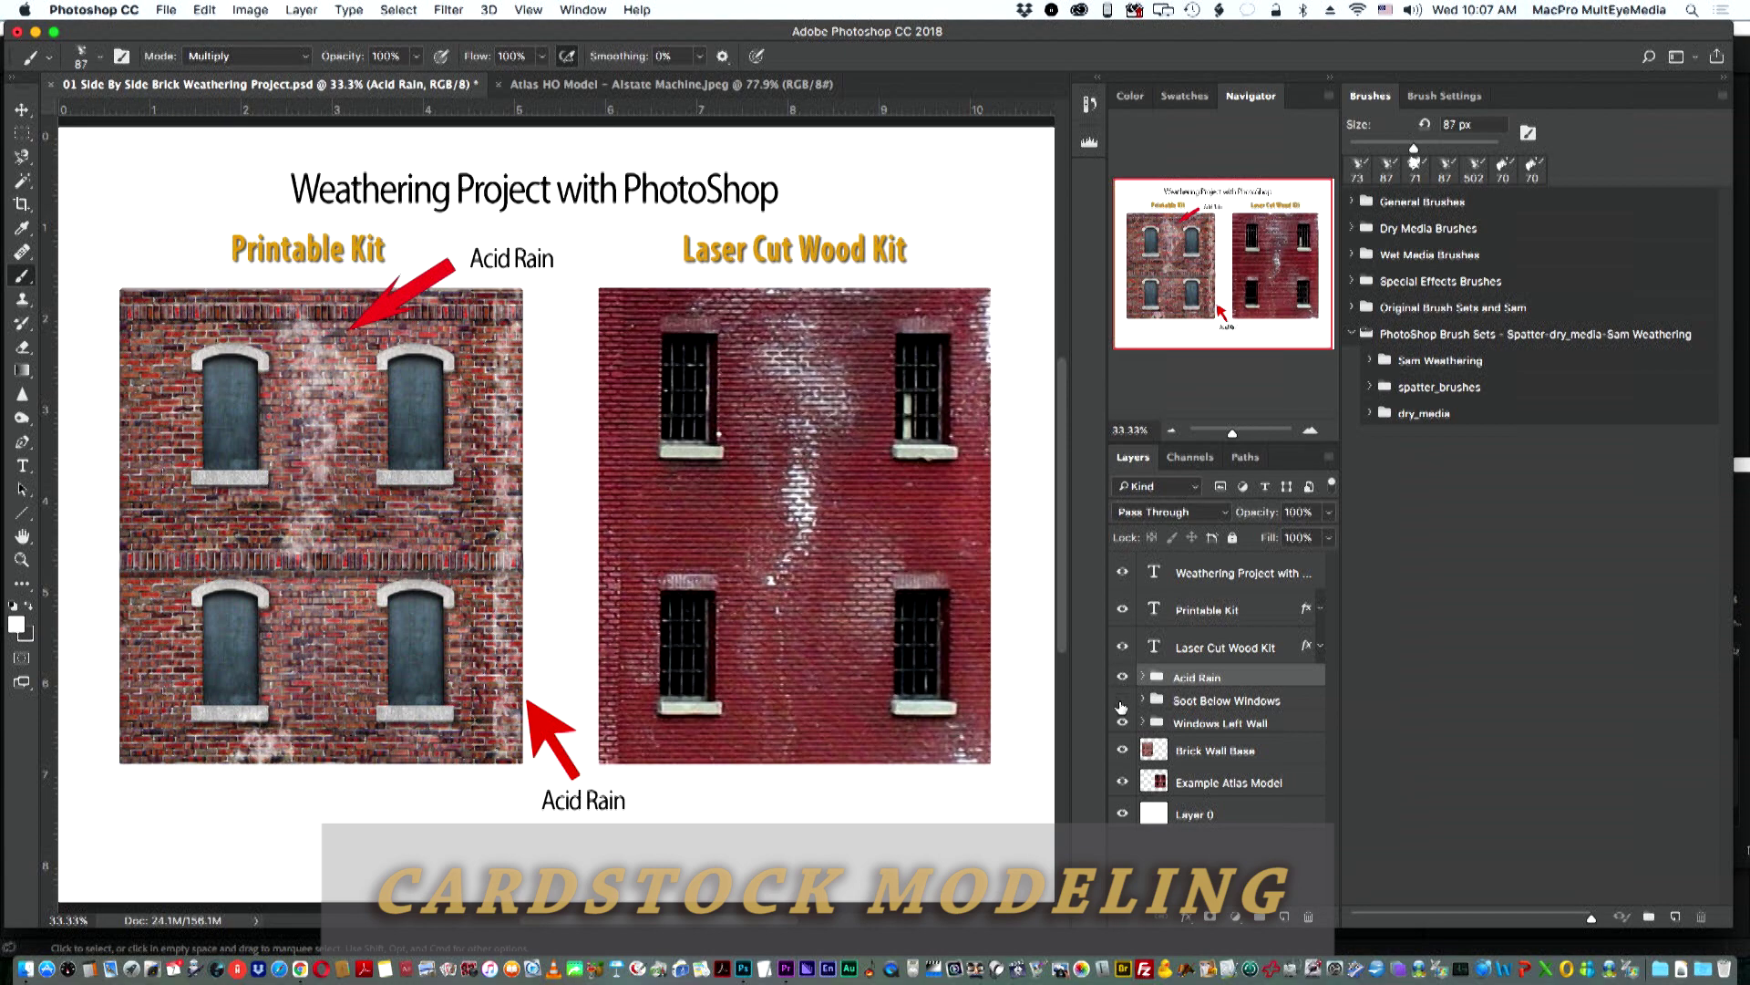
{"action": "left_click", "coordinate": [1121, 701]}
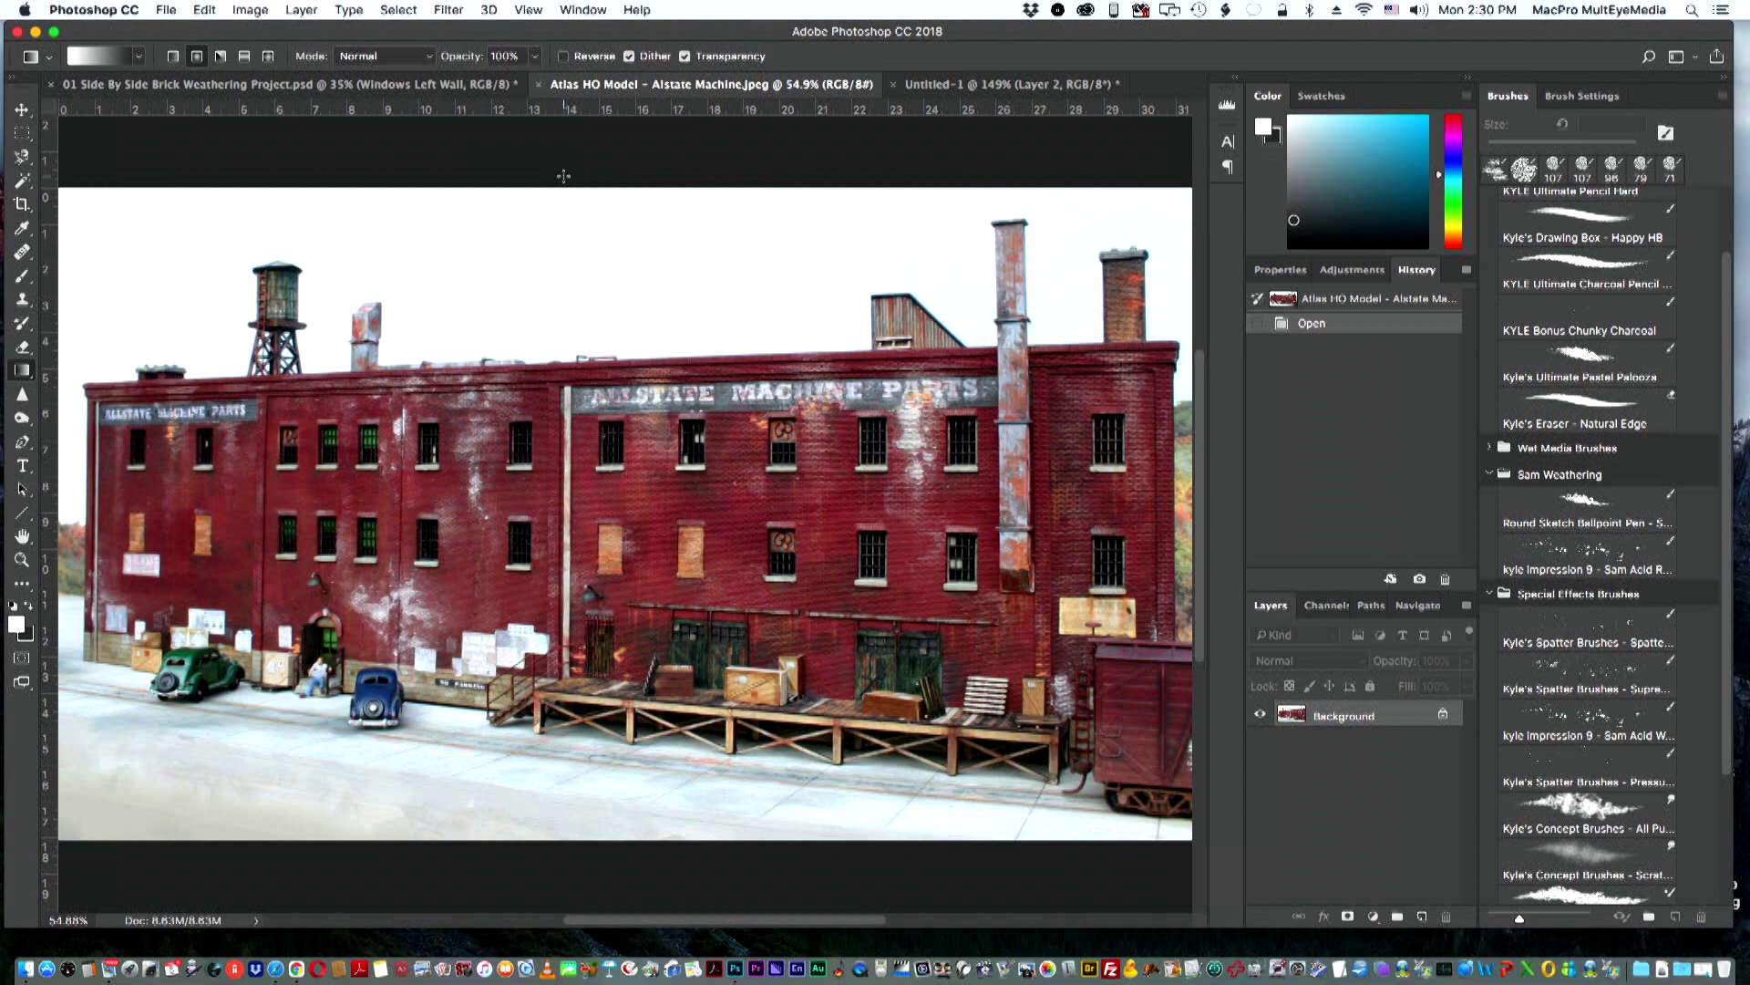
- Bring the Untitled-1 document to the front in Photoshop
{"action": "left_click", "coordinate": [980, 85]}
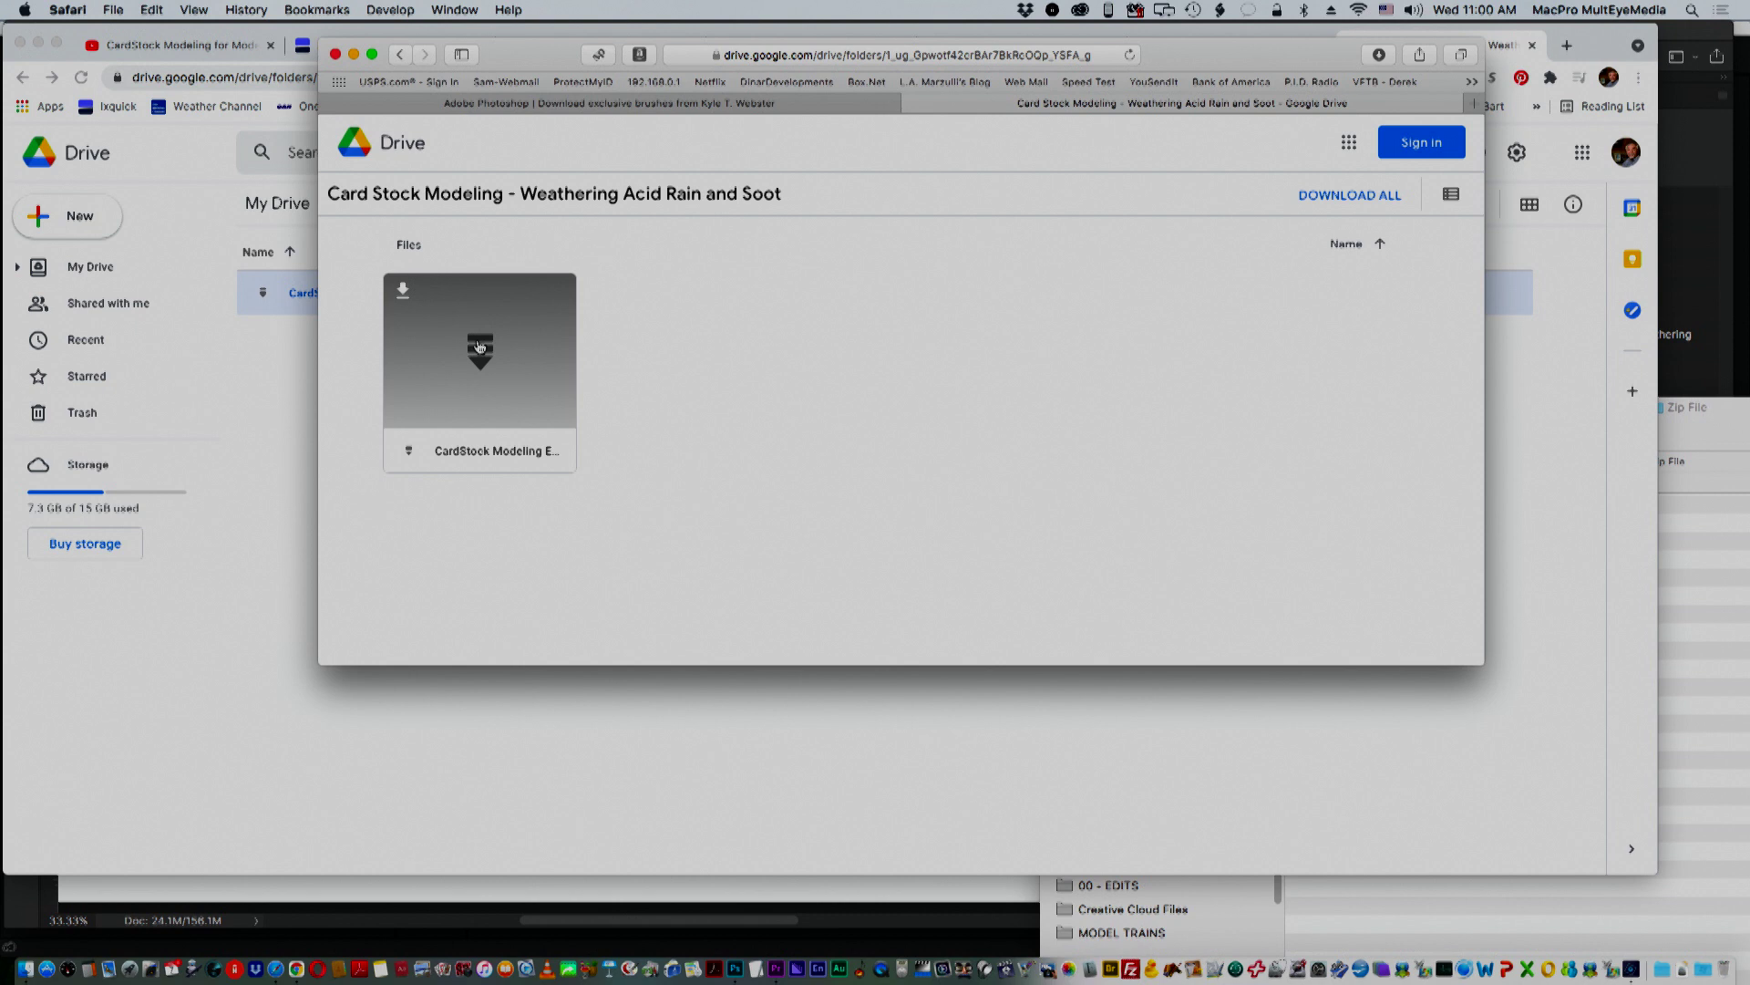
- Preview and download the CardStock Modeling Episode 05 Weathering Project zip
{"action": "left_click", "coordinate": [478, 346]}
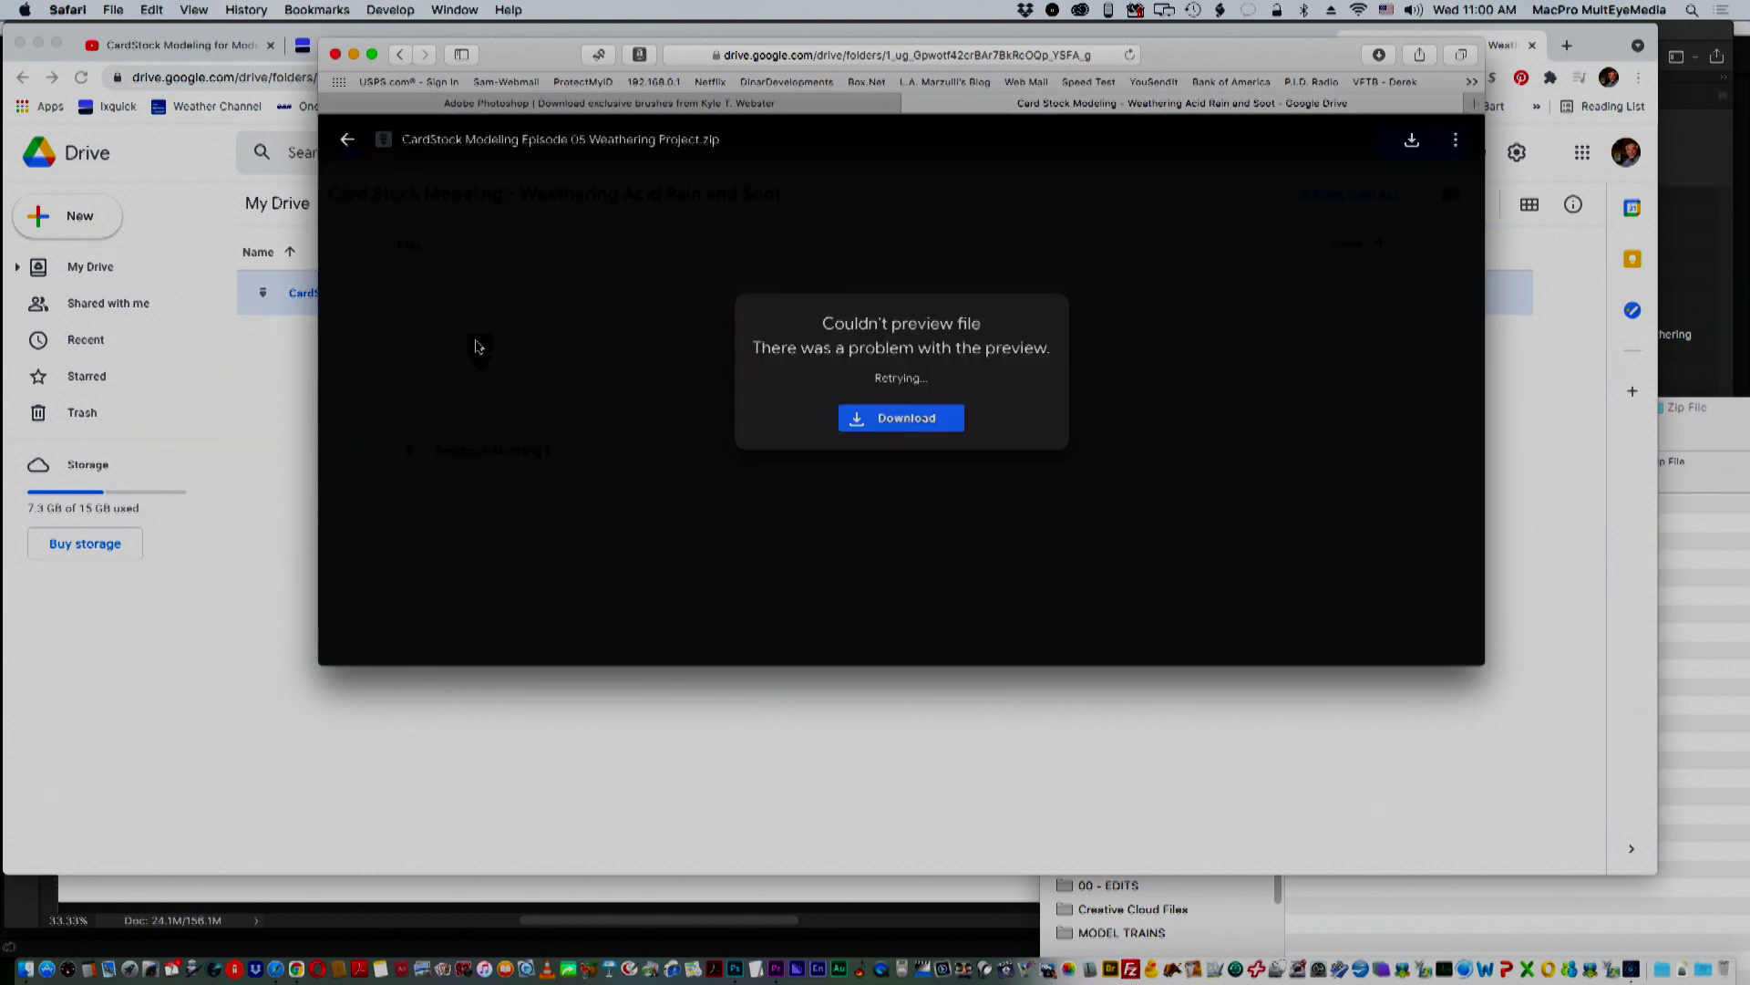
{"action": "left_click", "coordinate": [872, 421]}
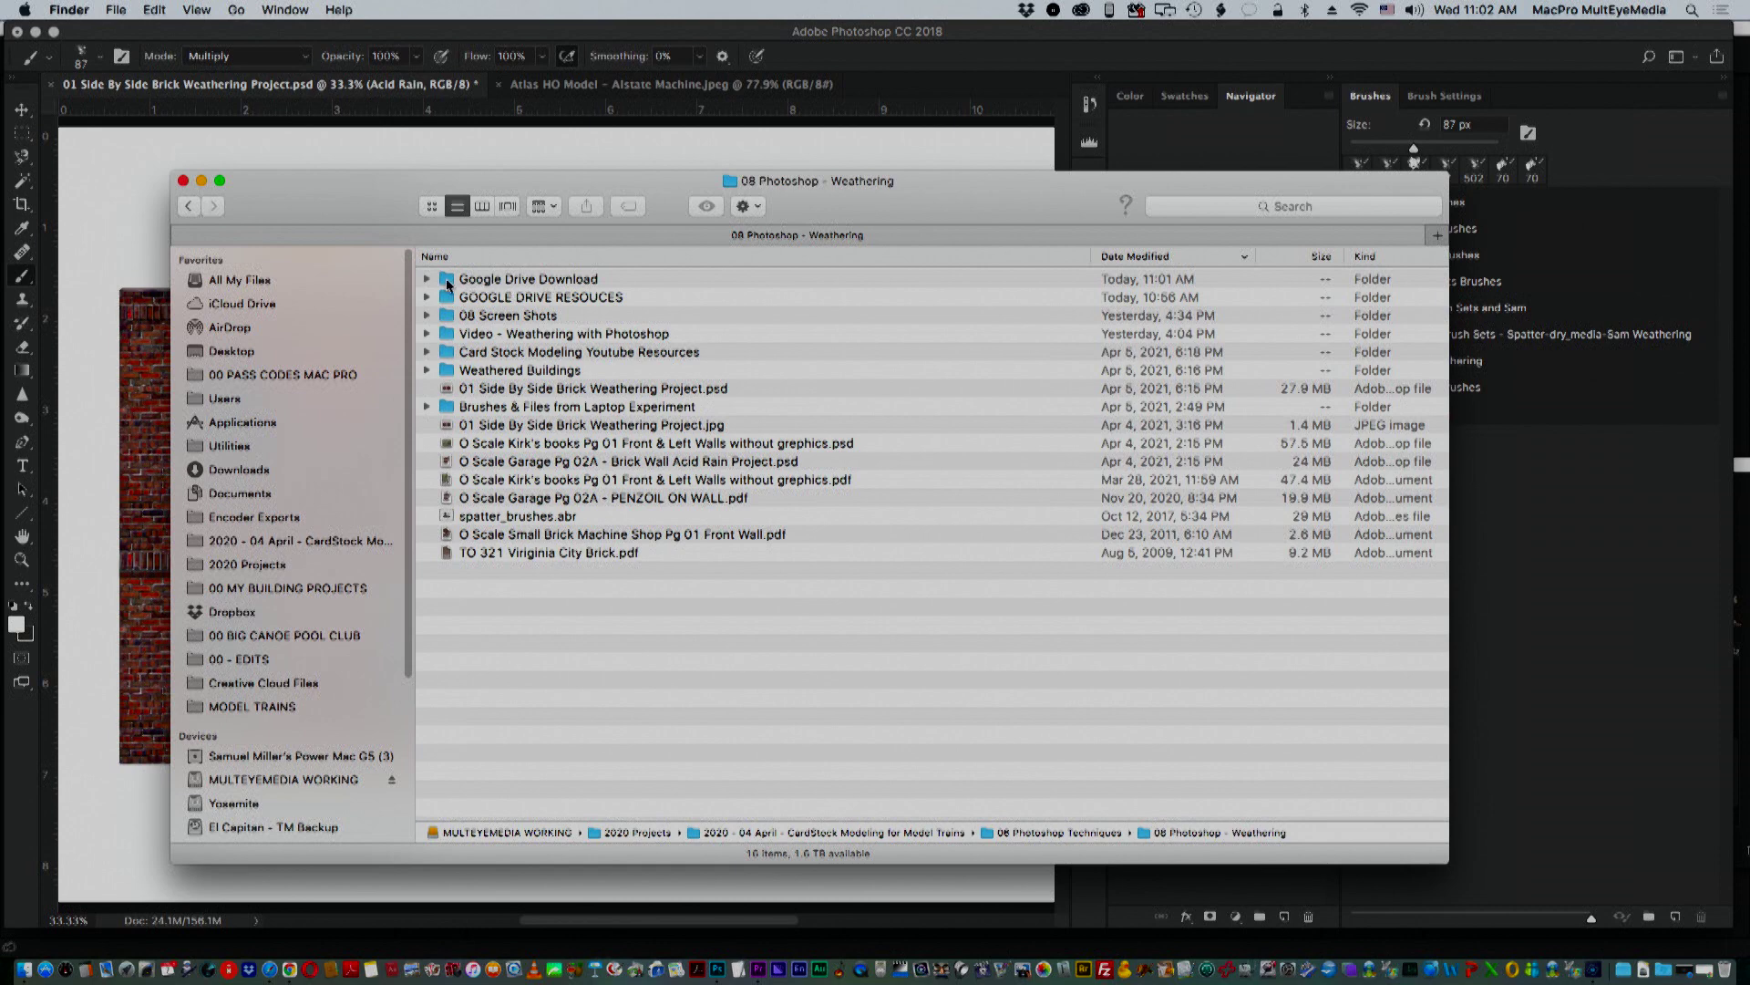
- Open the Google Drive Download folder and then the CardStock Modeling Episode 05 Weathering Project folder
{"action": "left_click", "coordinate": [448, 284]}
{"action": "double_click", "coordinate": [448, 283]}
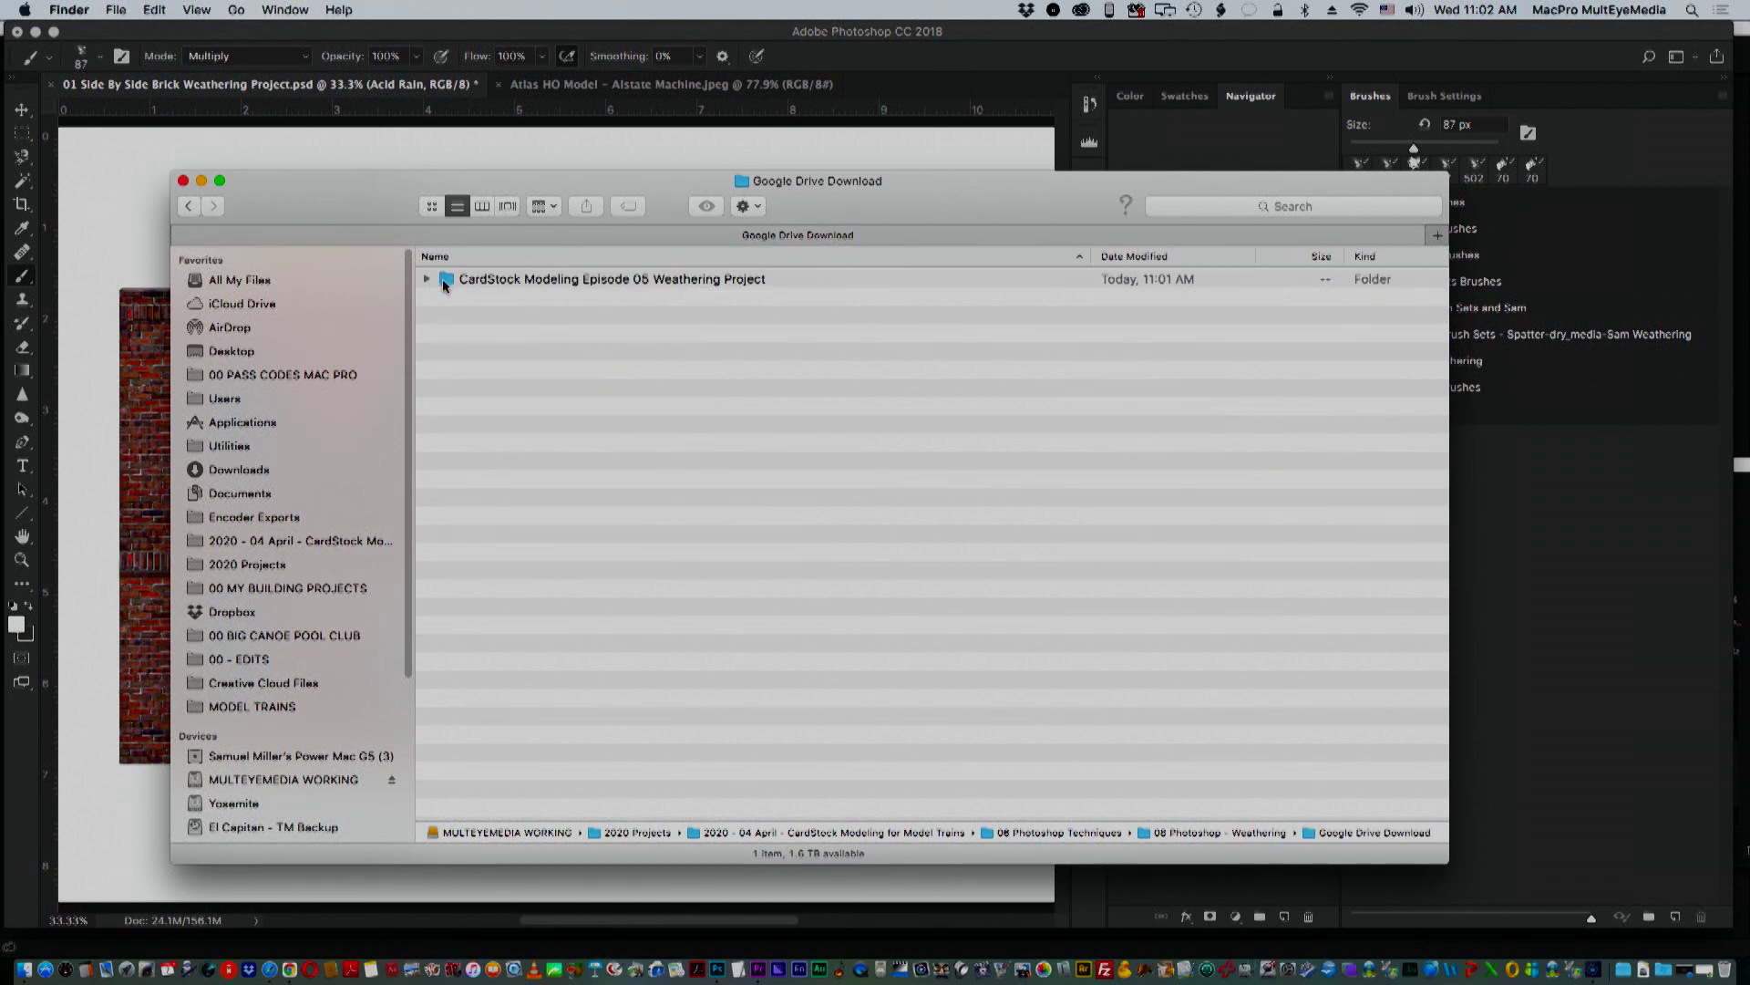
{"action": "left_click", "coordinate": [428, 279]}
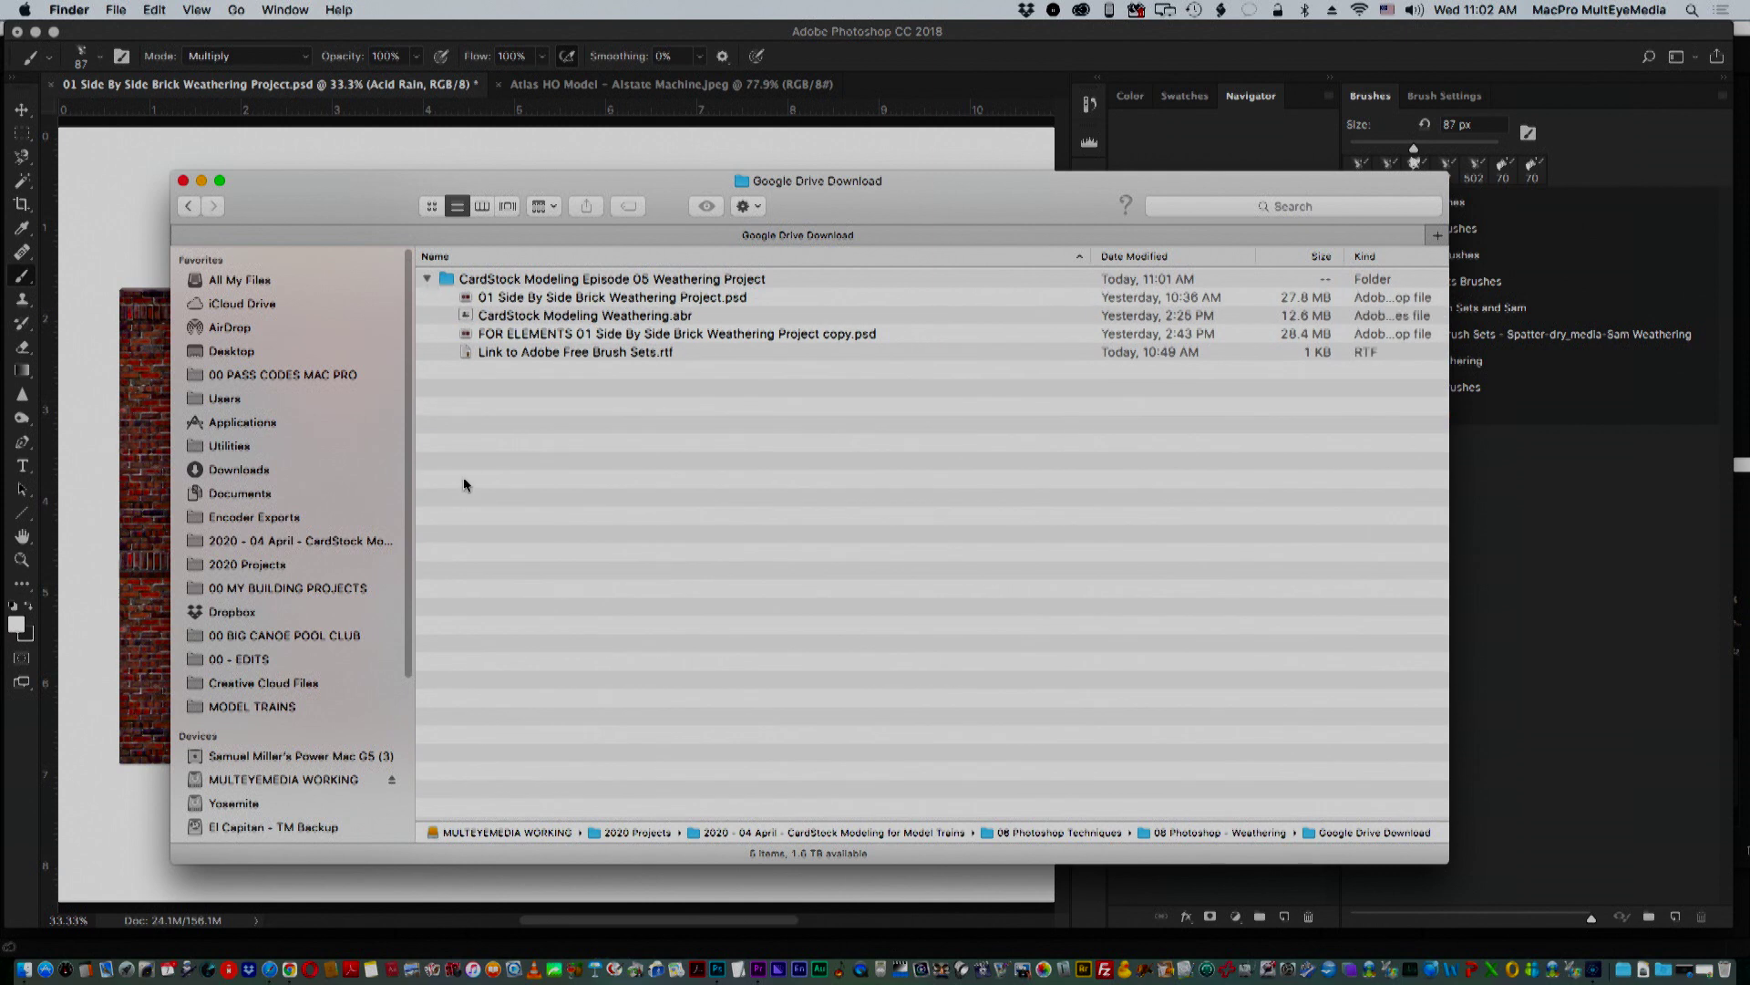
{"action": "double_click", "coordinate": [446, 278]}
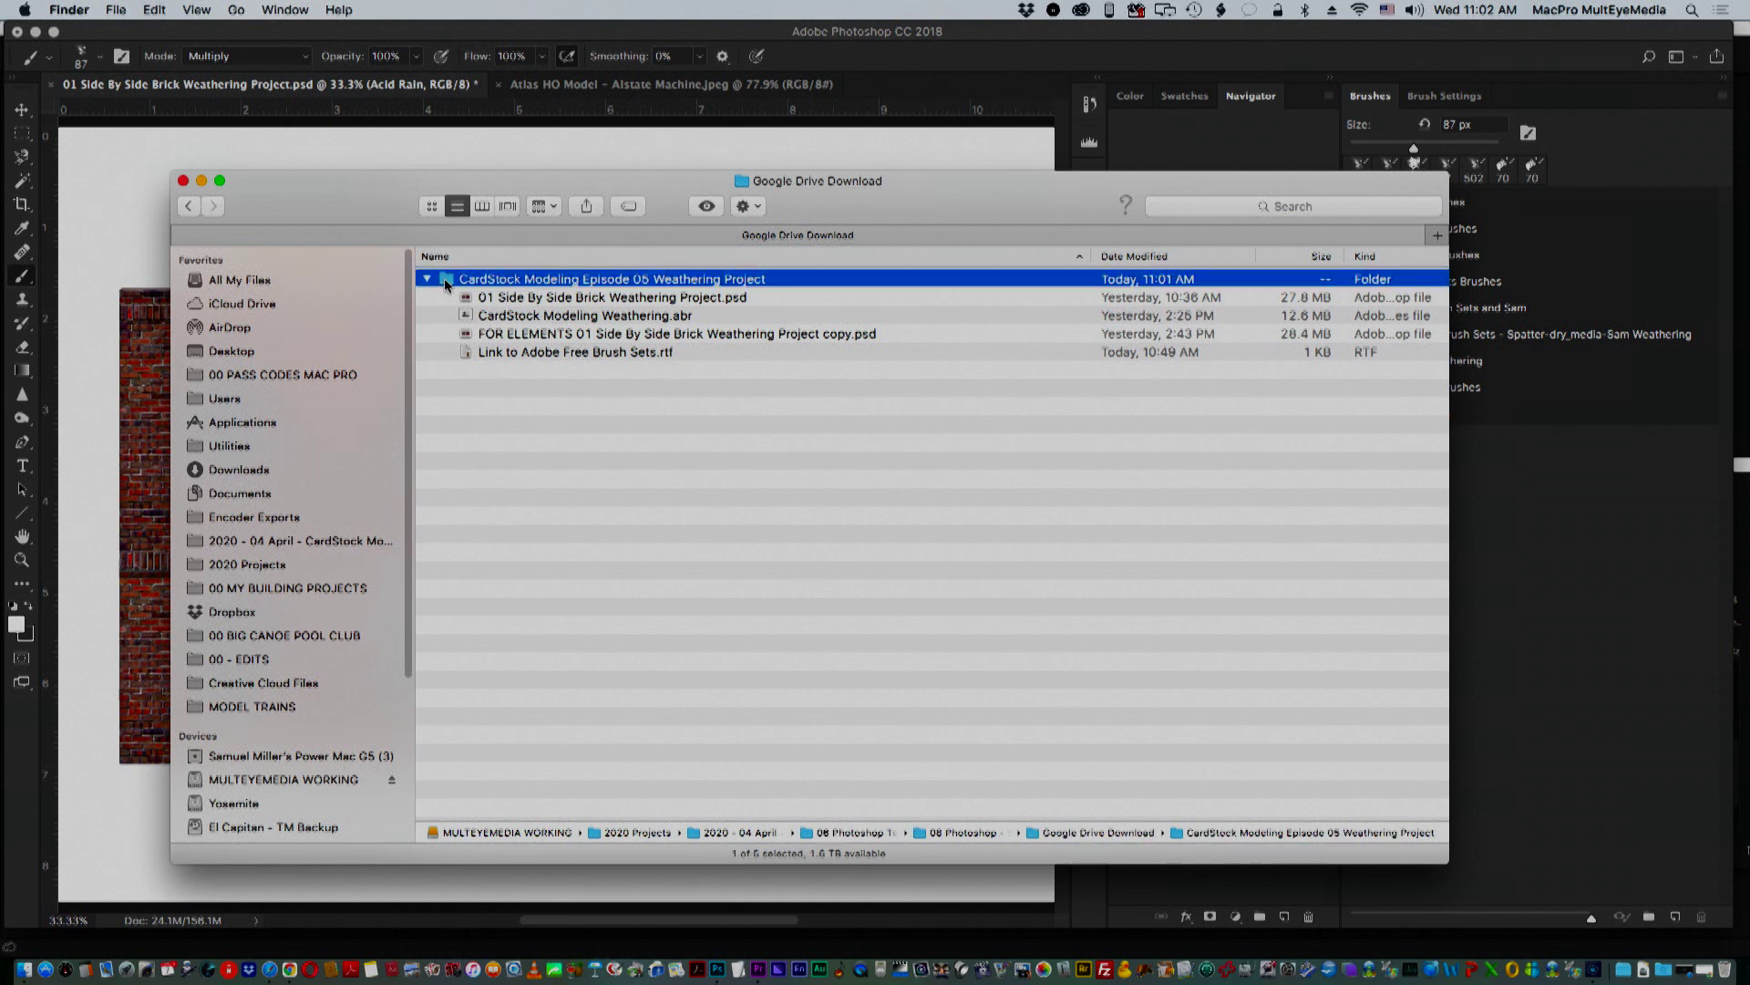
- Show the folder as enlarged icons and open Link to Adobe Free Brush Sets.rtf
{"action": "left_click", "coordinate": [432, 206]}
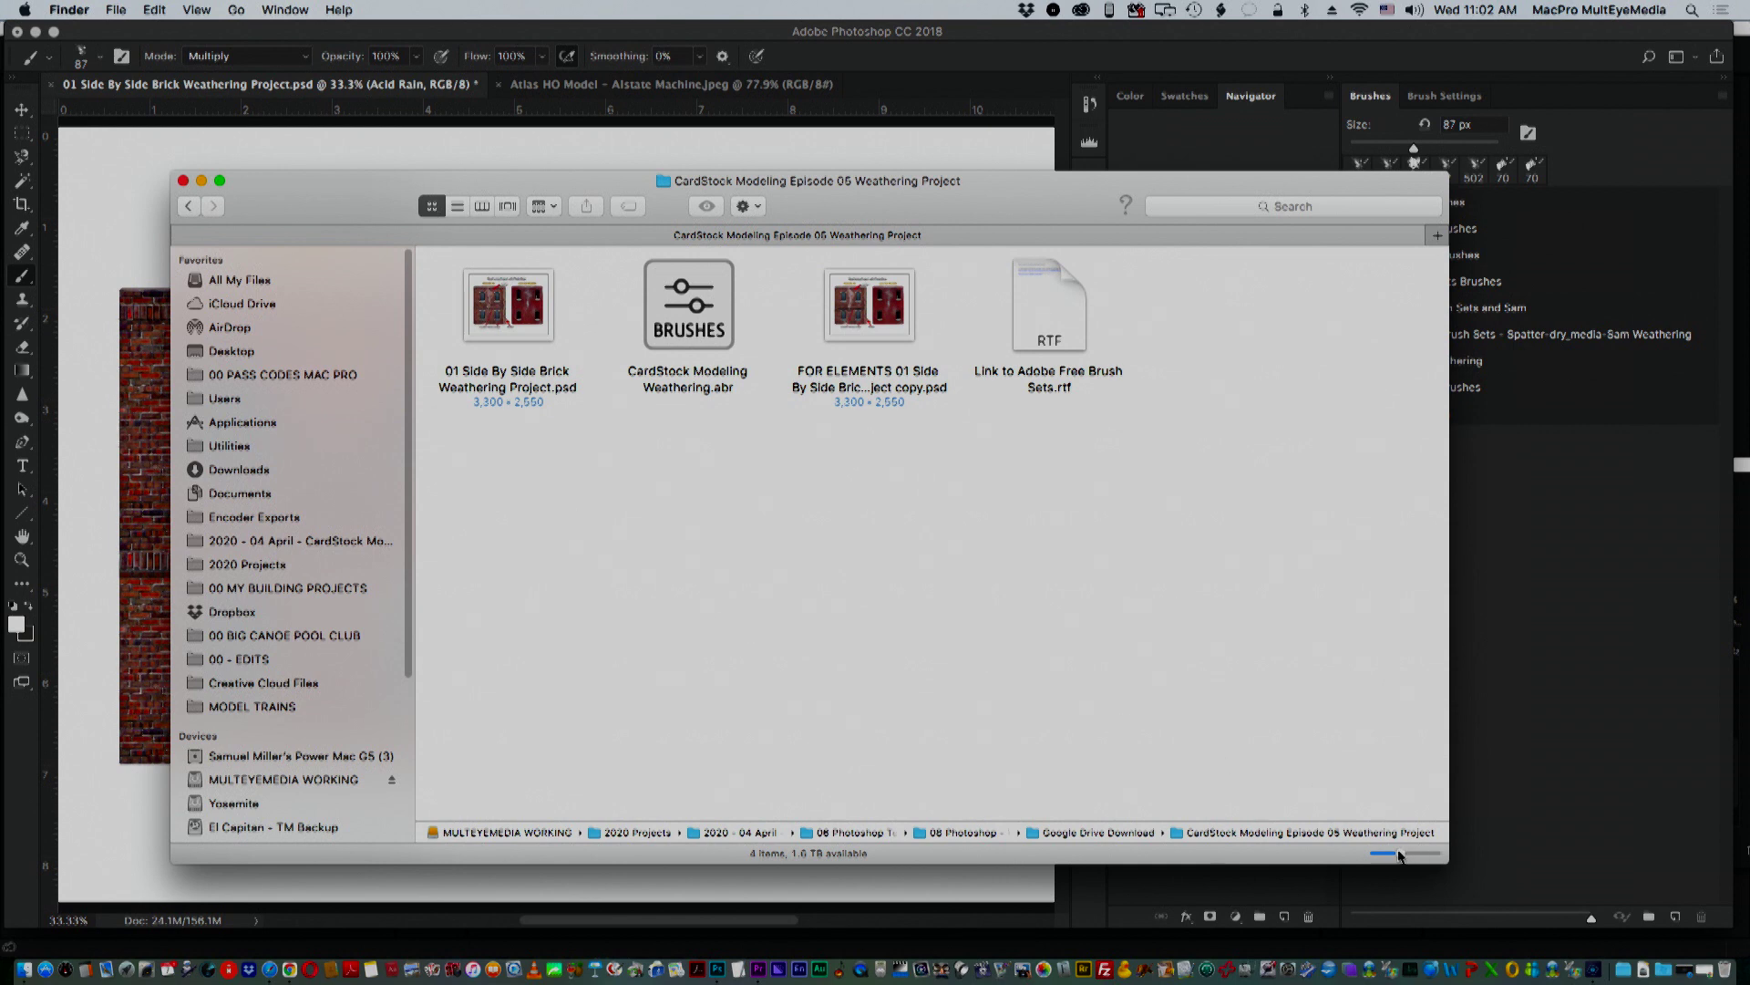
{"action": "left_click_drag", "start_coordinate": [1400, 855], "coordinate": [1411, 854]}
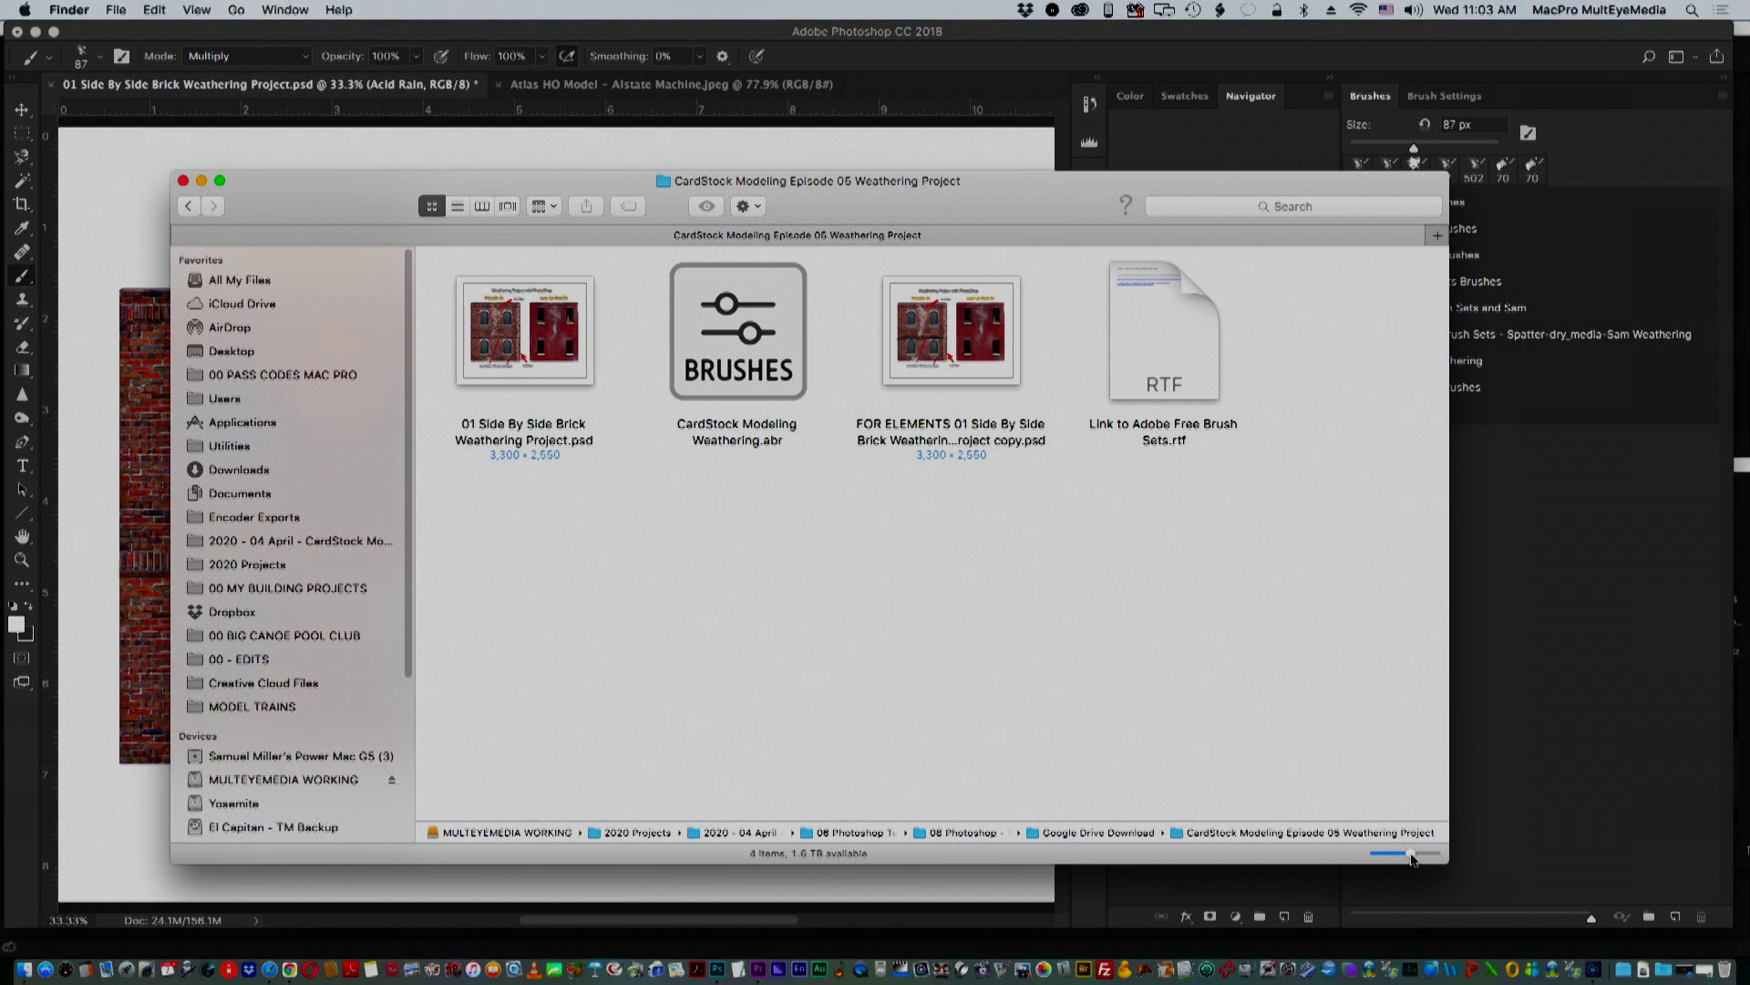
{"action": "left_click_drag", "start_coordinate": [1409, 855], "coordinate": [1416, 857]}
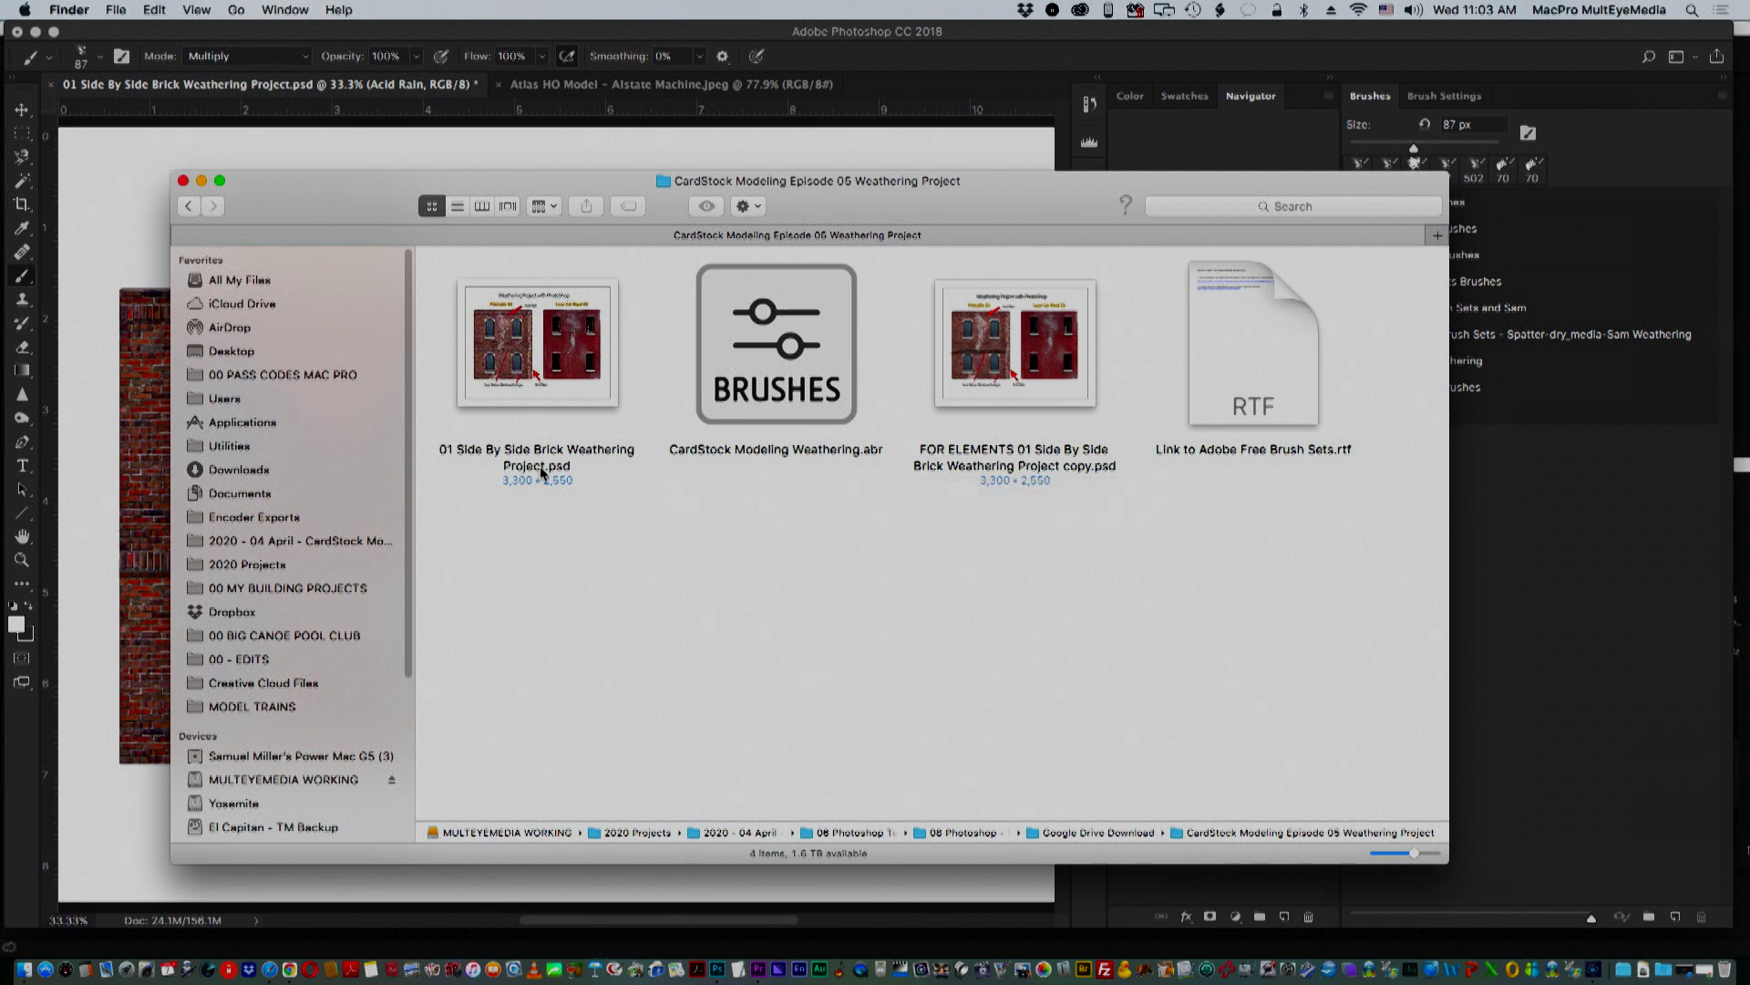
{"action": "double_click", "coordinate": [1242, 383]}
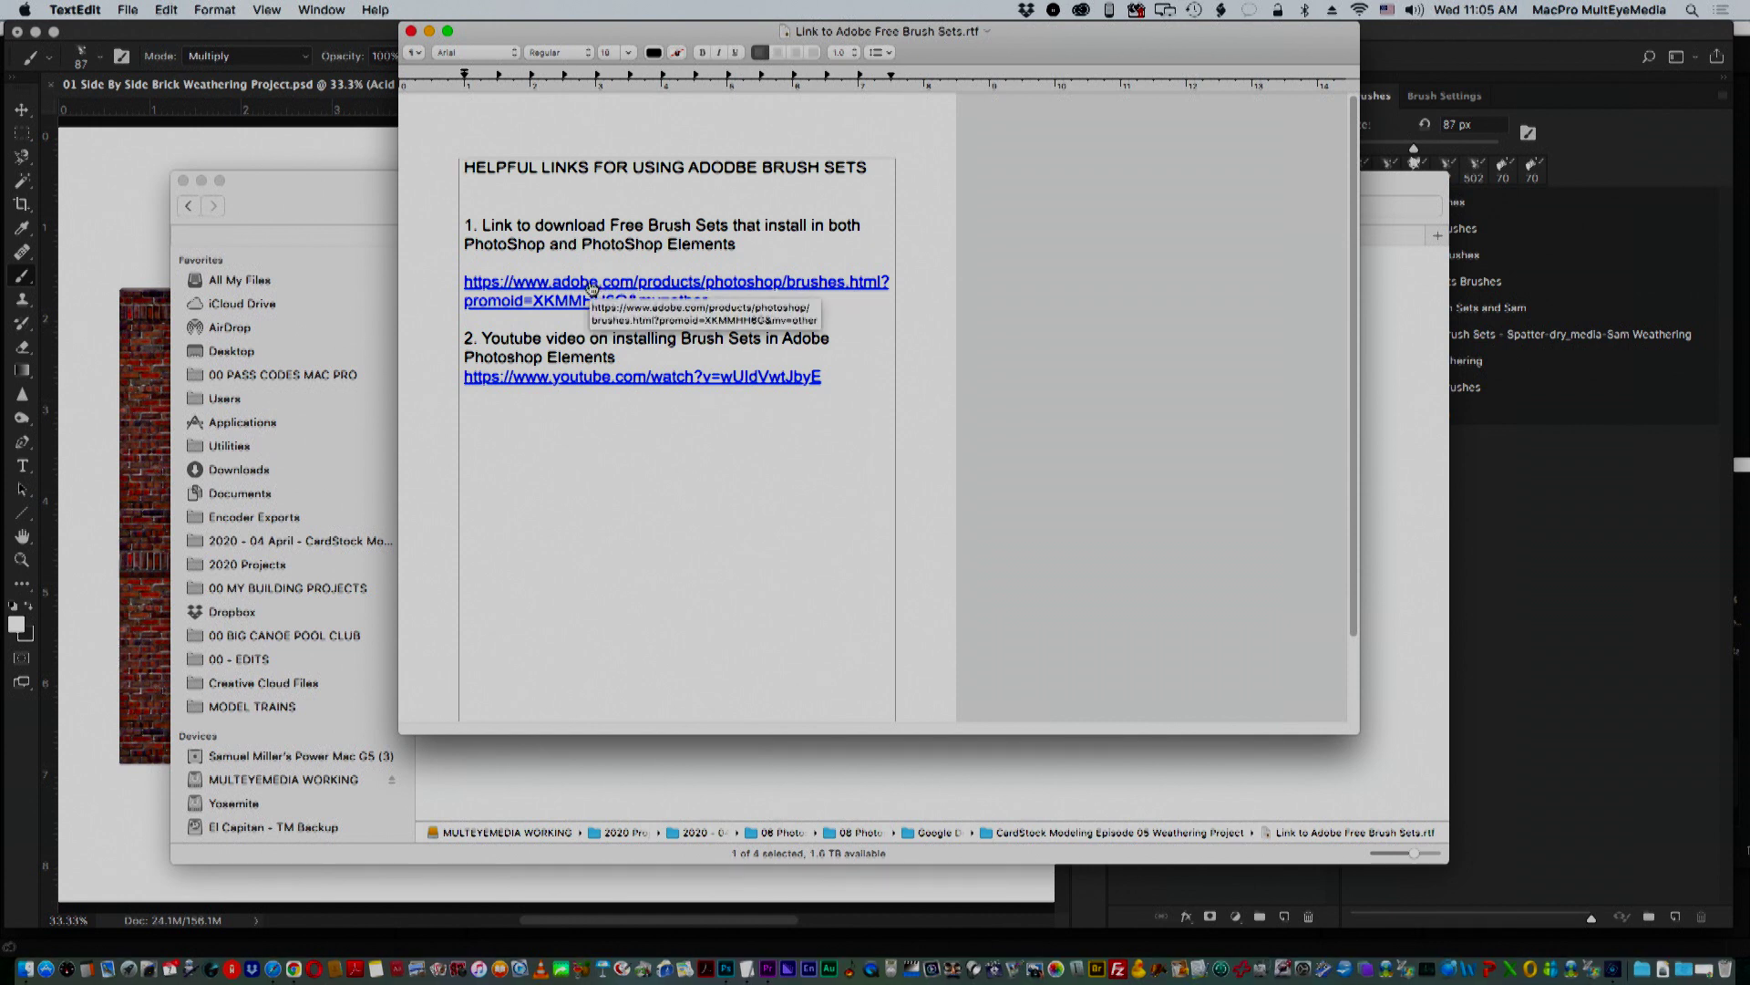
- Follow the adobe.com link to Adobe's Photoshop brushes page in Safari
{"action": "left_click", "coordinate": [591, 289]}
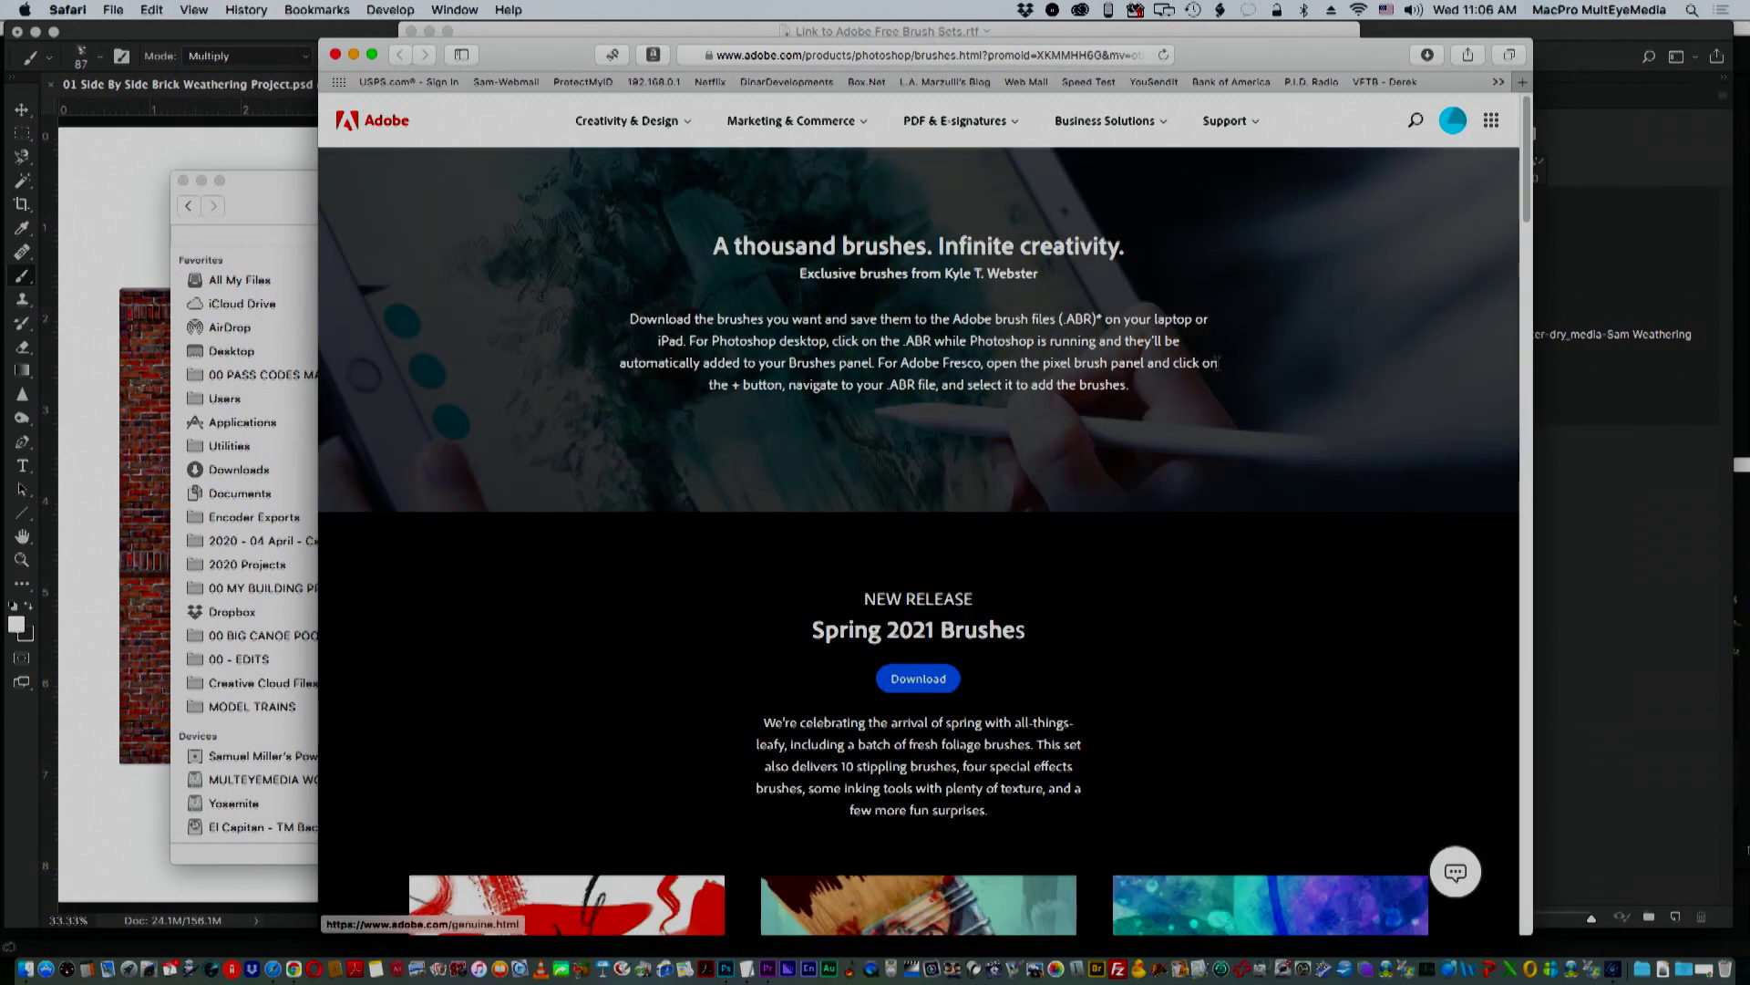
- Scroll down Adobe's brushes page to the Dry Media, Gouache and Spatter packs
{"action": "scroll", "coordinate": [1233, 412], "scroll_direction": "down", "scroll_amount": 5}
{"action": "scroll", "coordinate": [1233, 416], "scroll_direction": "down", "scroll_amount": 5}
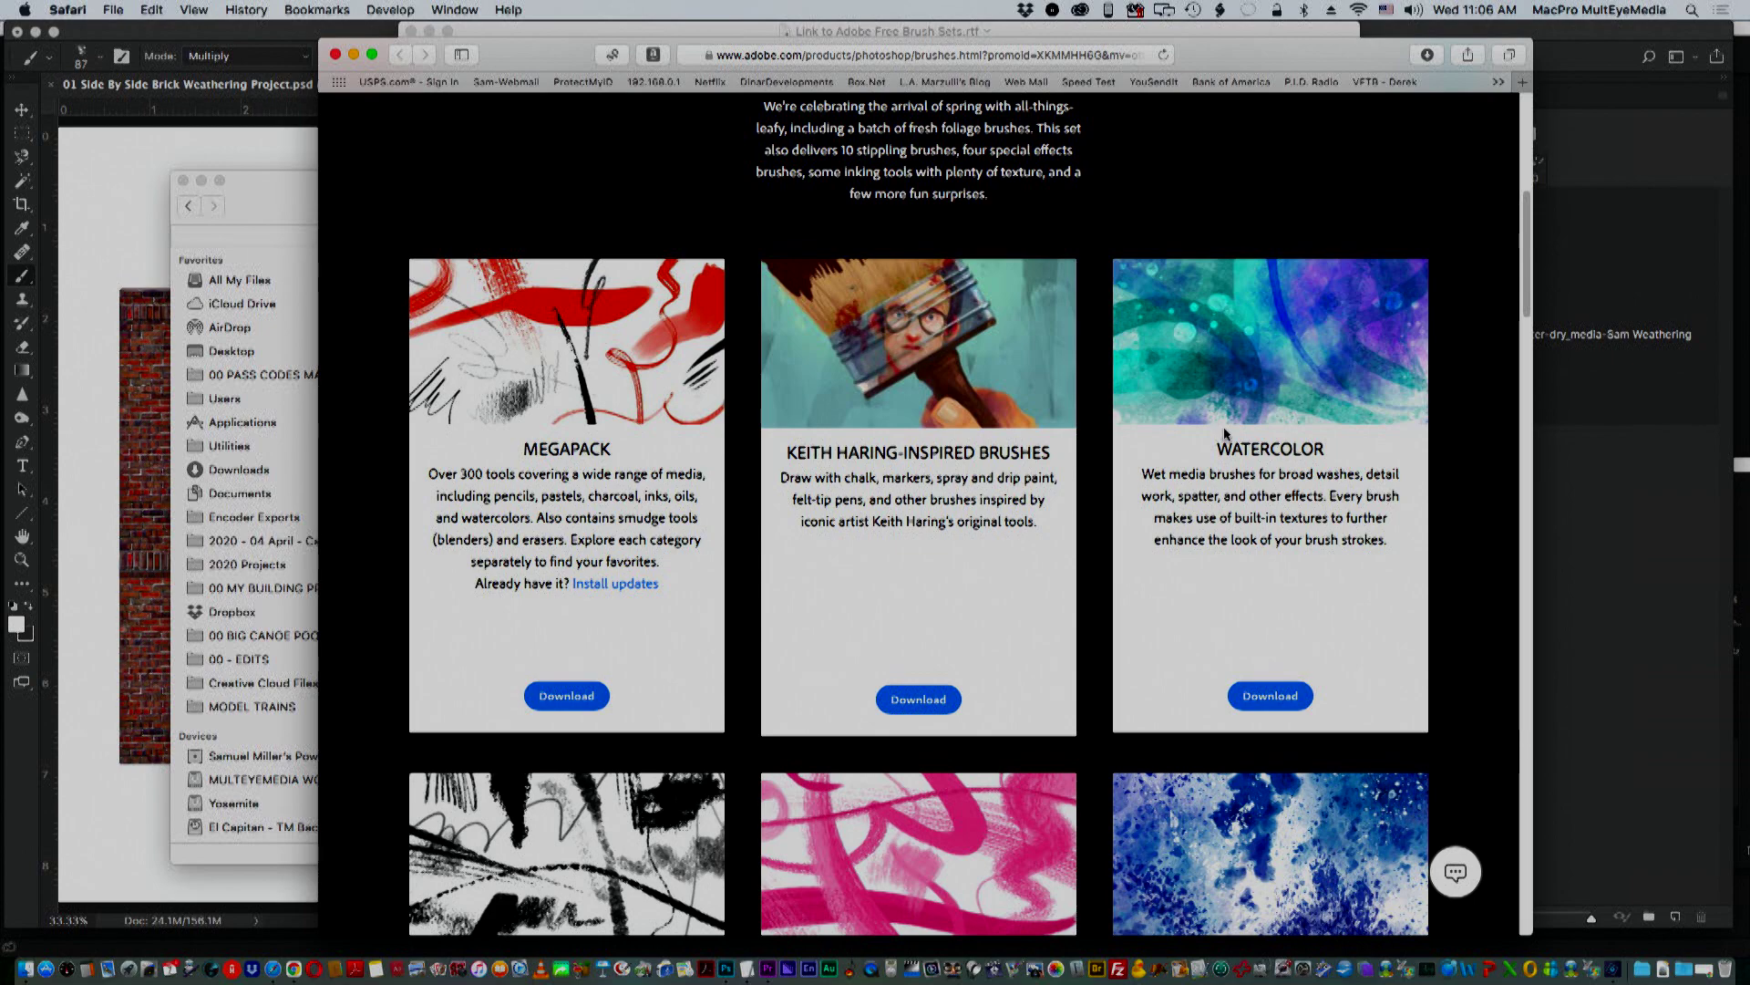
{"action": "scroll", "coordinate": [1224, 432], "scroll_direction": "down", "scroll_amount": 2}
{"action": "scroll", "coordinate": [1225, 429], "scroll_direction": "down", "scroll_amount": 9}
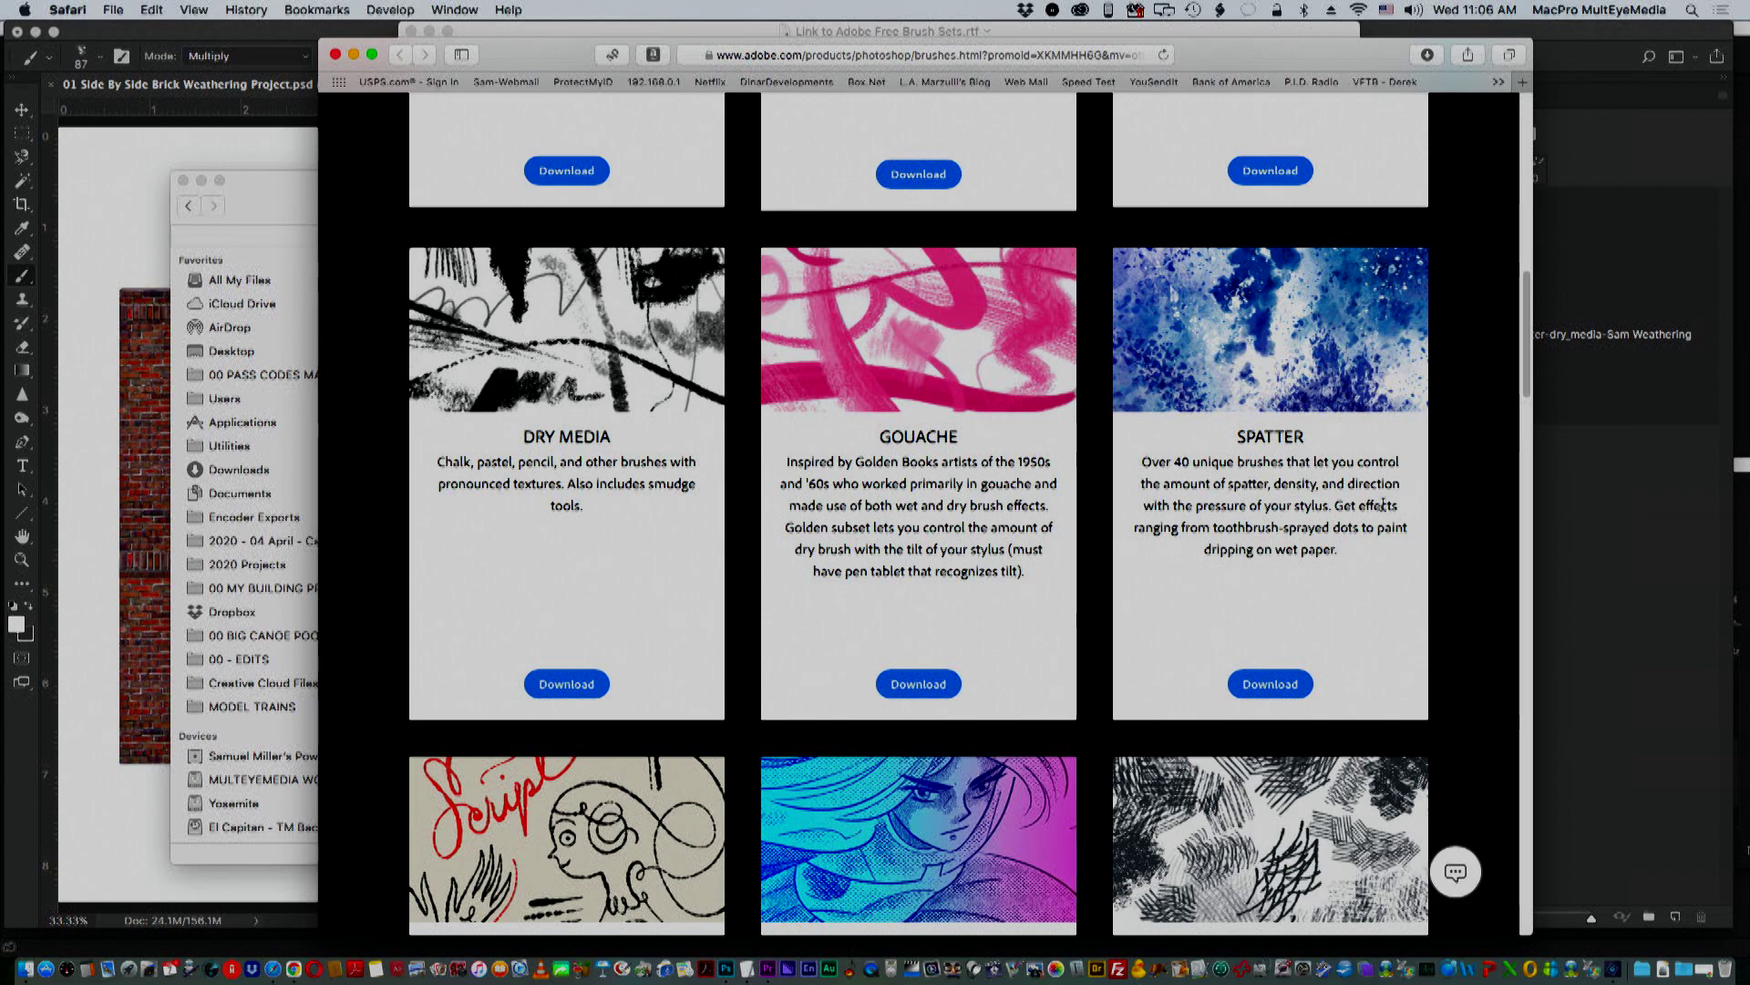
- Hide Safari and load CardStock Modeling Weathering.abr into Photoshop from Finder
{"action": "key", "text": "super+h"}
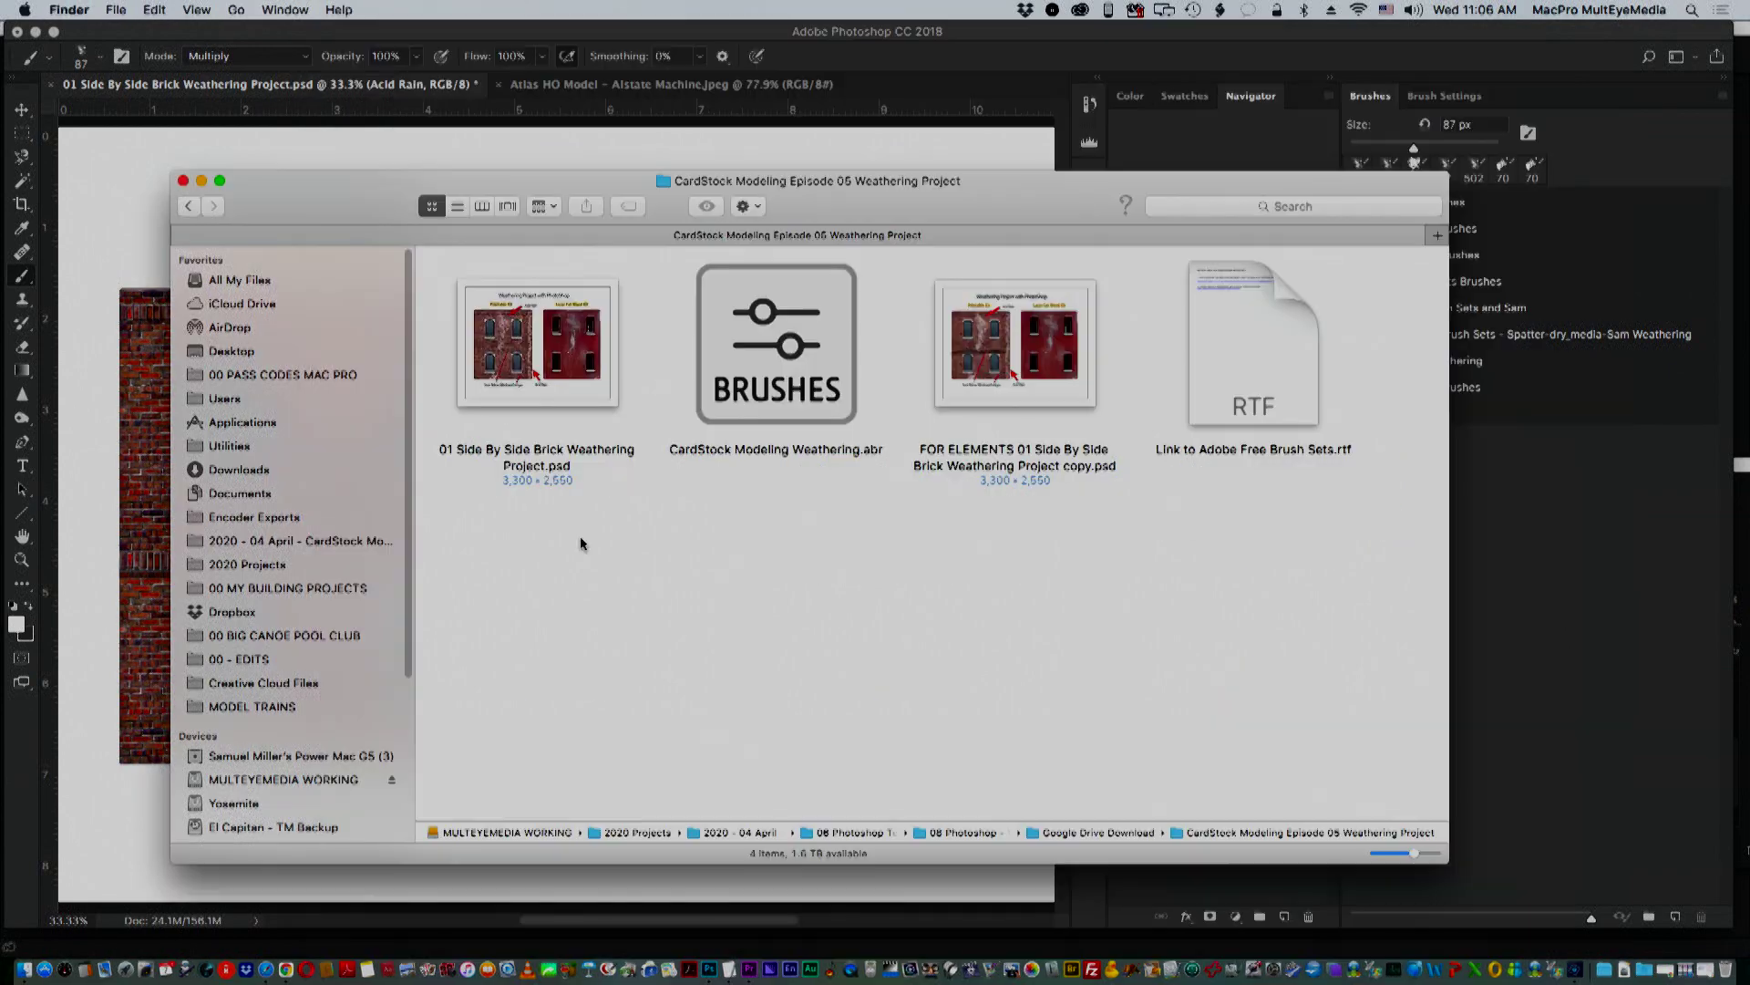
{"action": "left_click", "coordinate": [539, 355]}
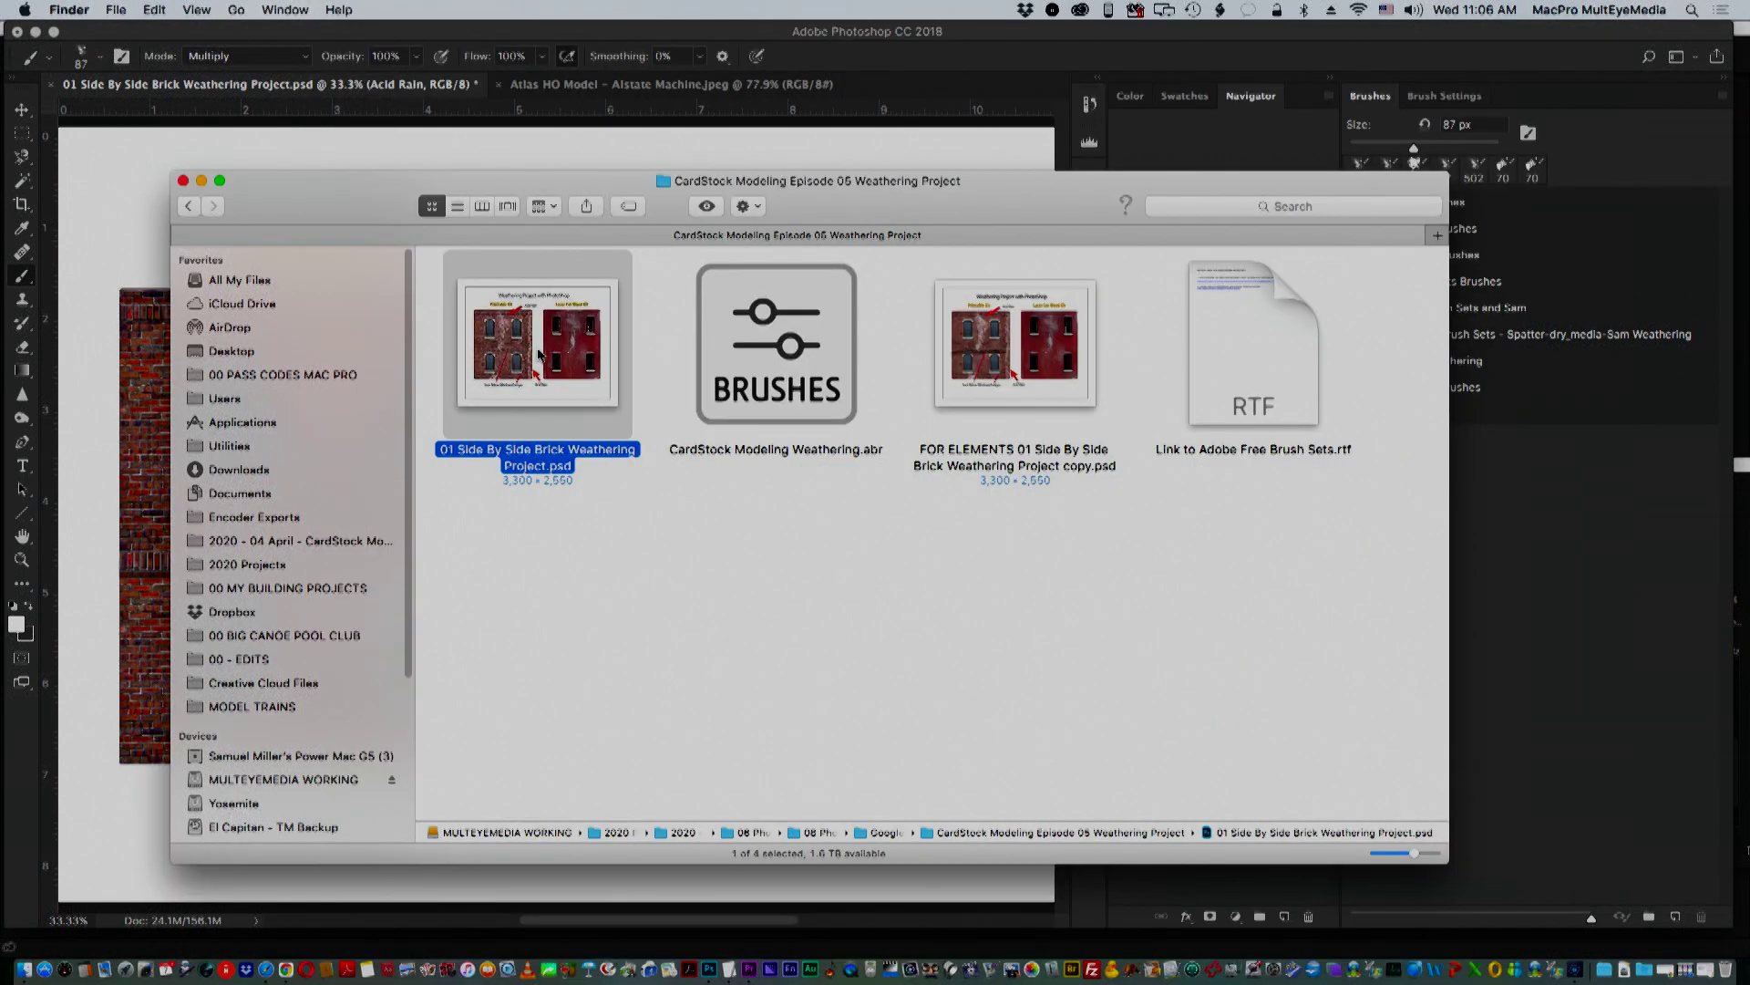
{"action": "double_click", "coordinate": [789, 360]}
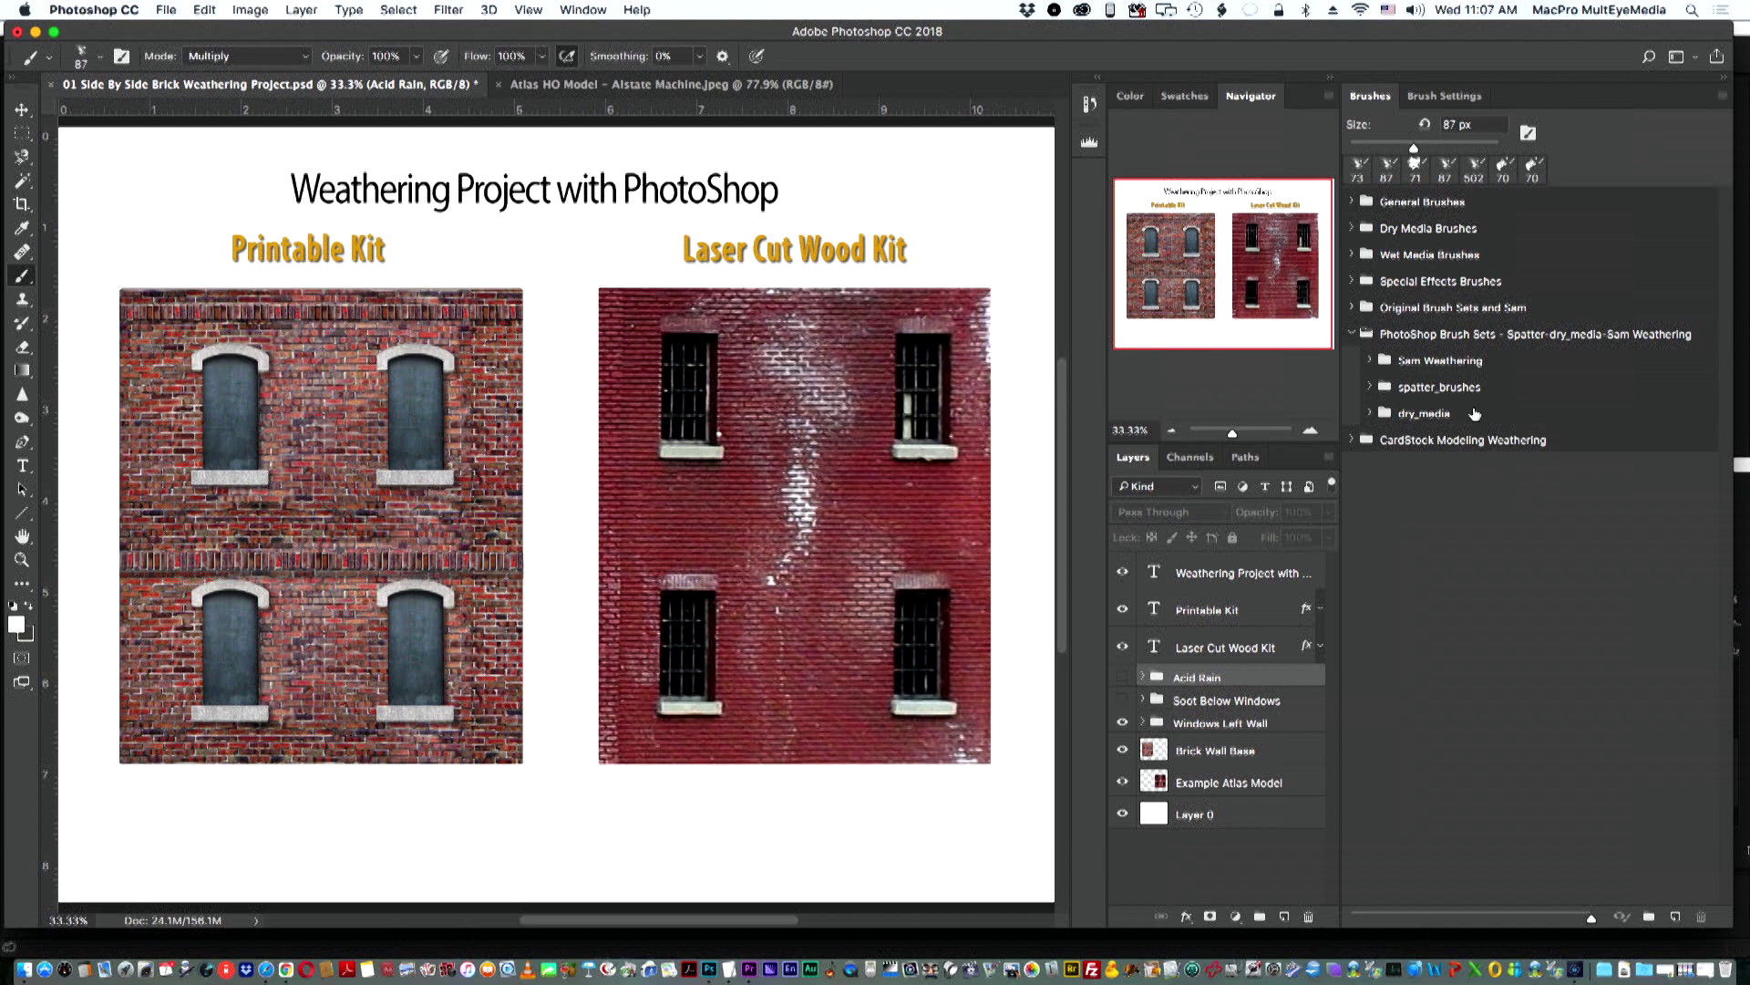
- Expand the Sam Weathering brushes and hide the weathering groups, leaving clean printable-kit brick
{"action": "left_click", "coordinate": [1429, 364]}
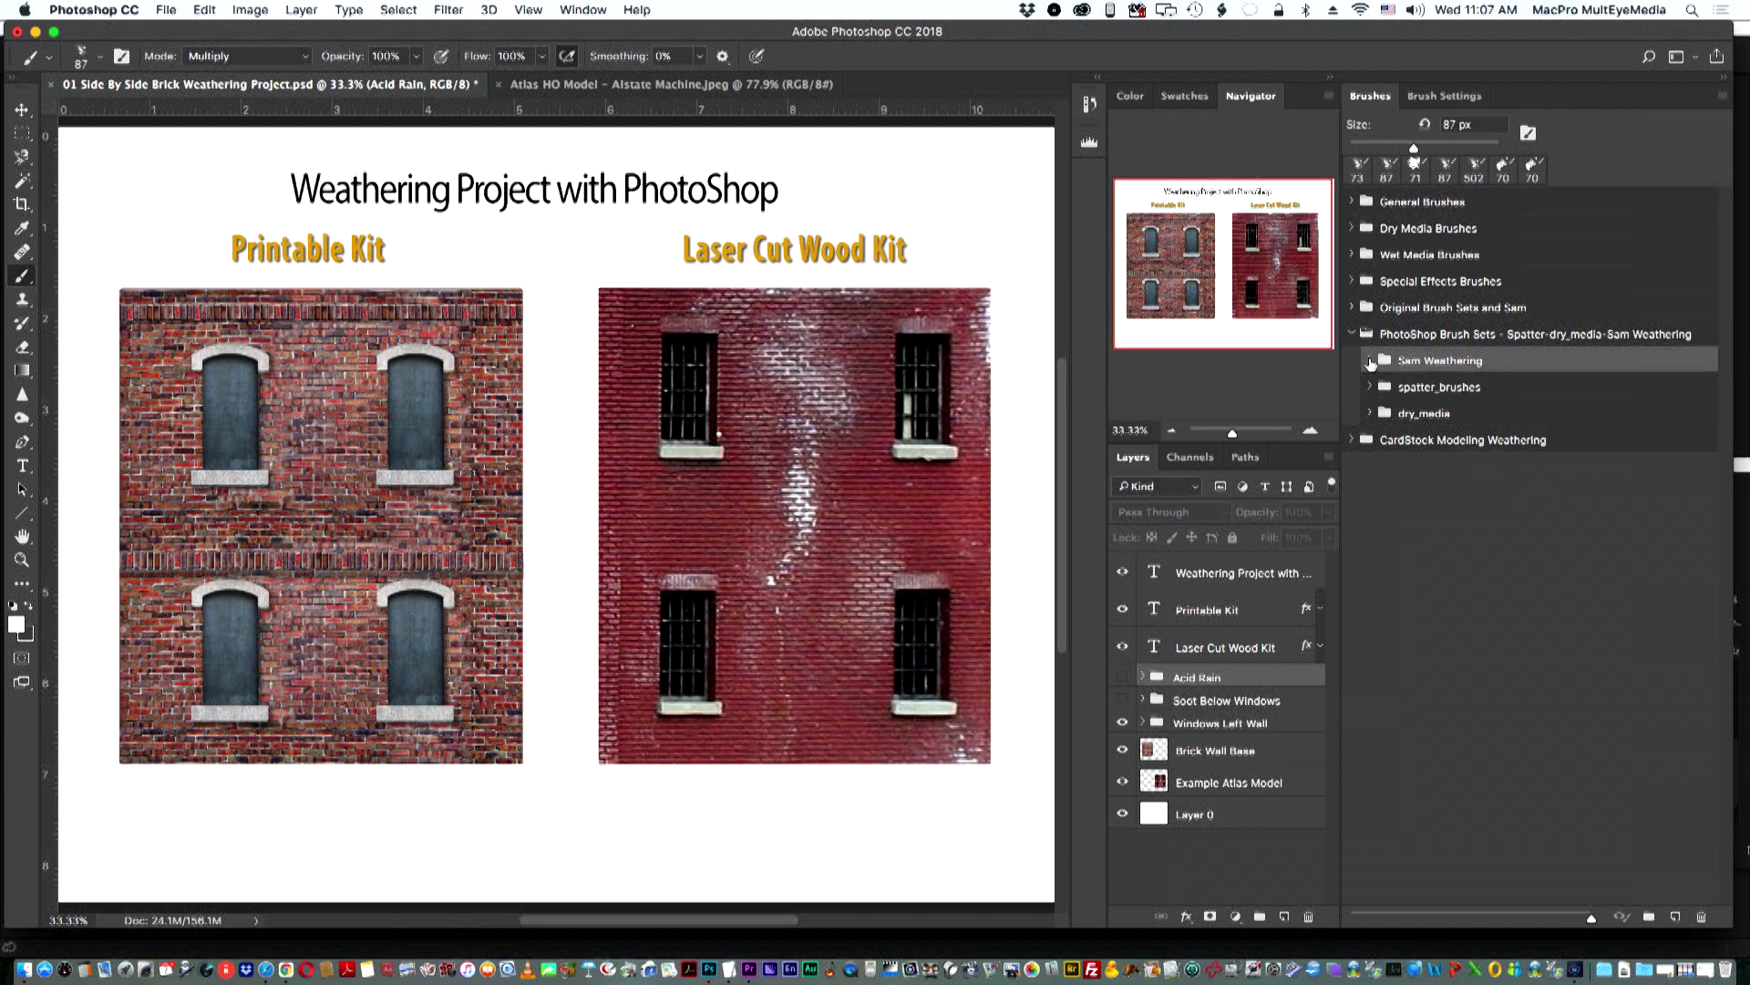
{"action": "left_click", "coordinate": [1369, 362]}
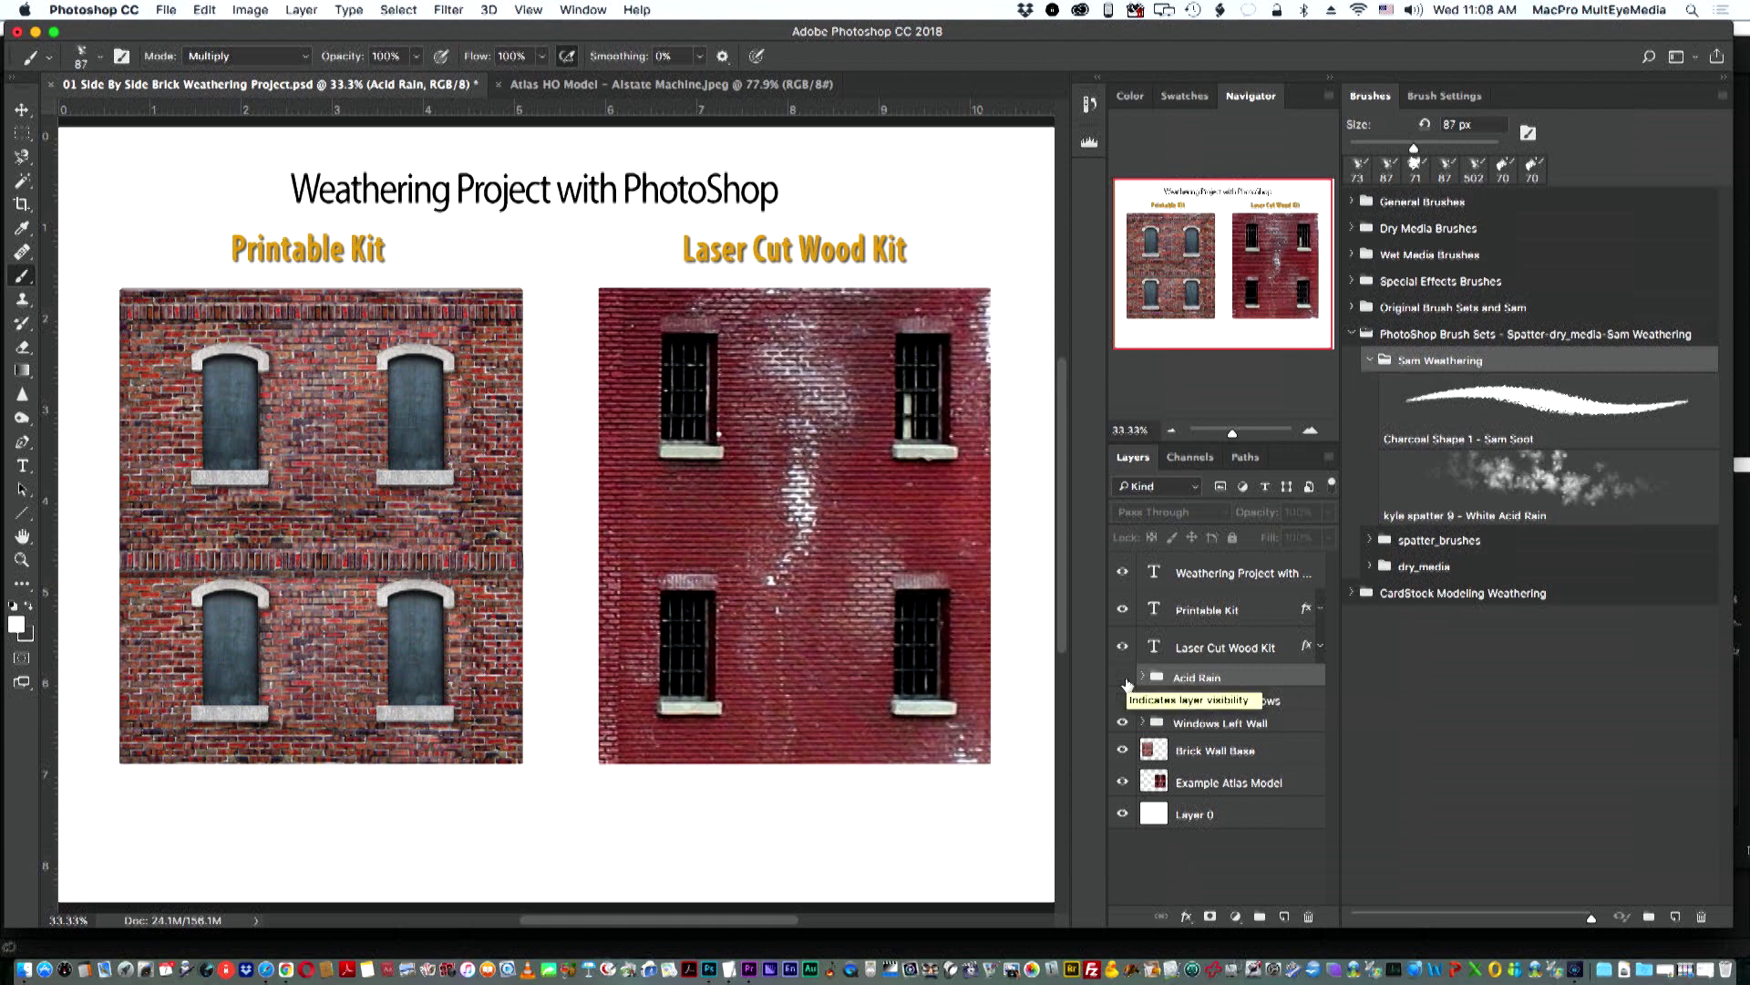
{"action": "left_click_drag", "start_coordinate": [1124, 722], "coordinate": [1123, 680]}
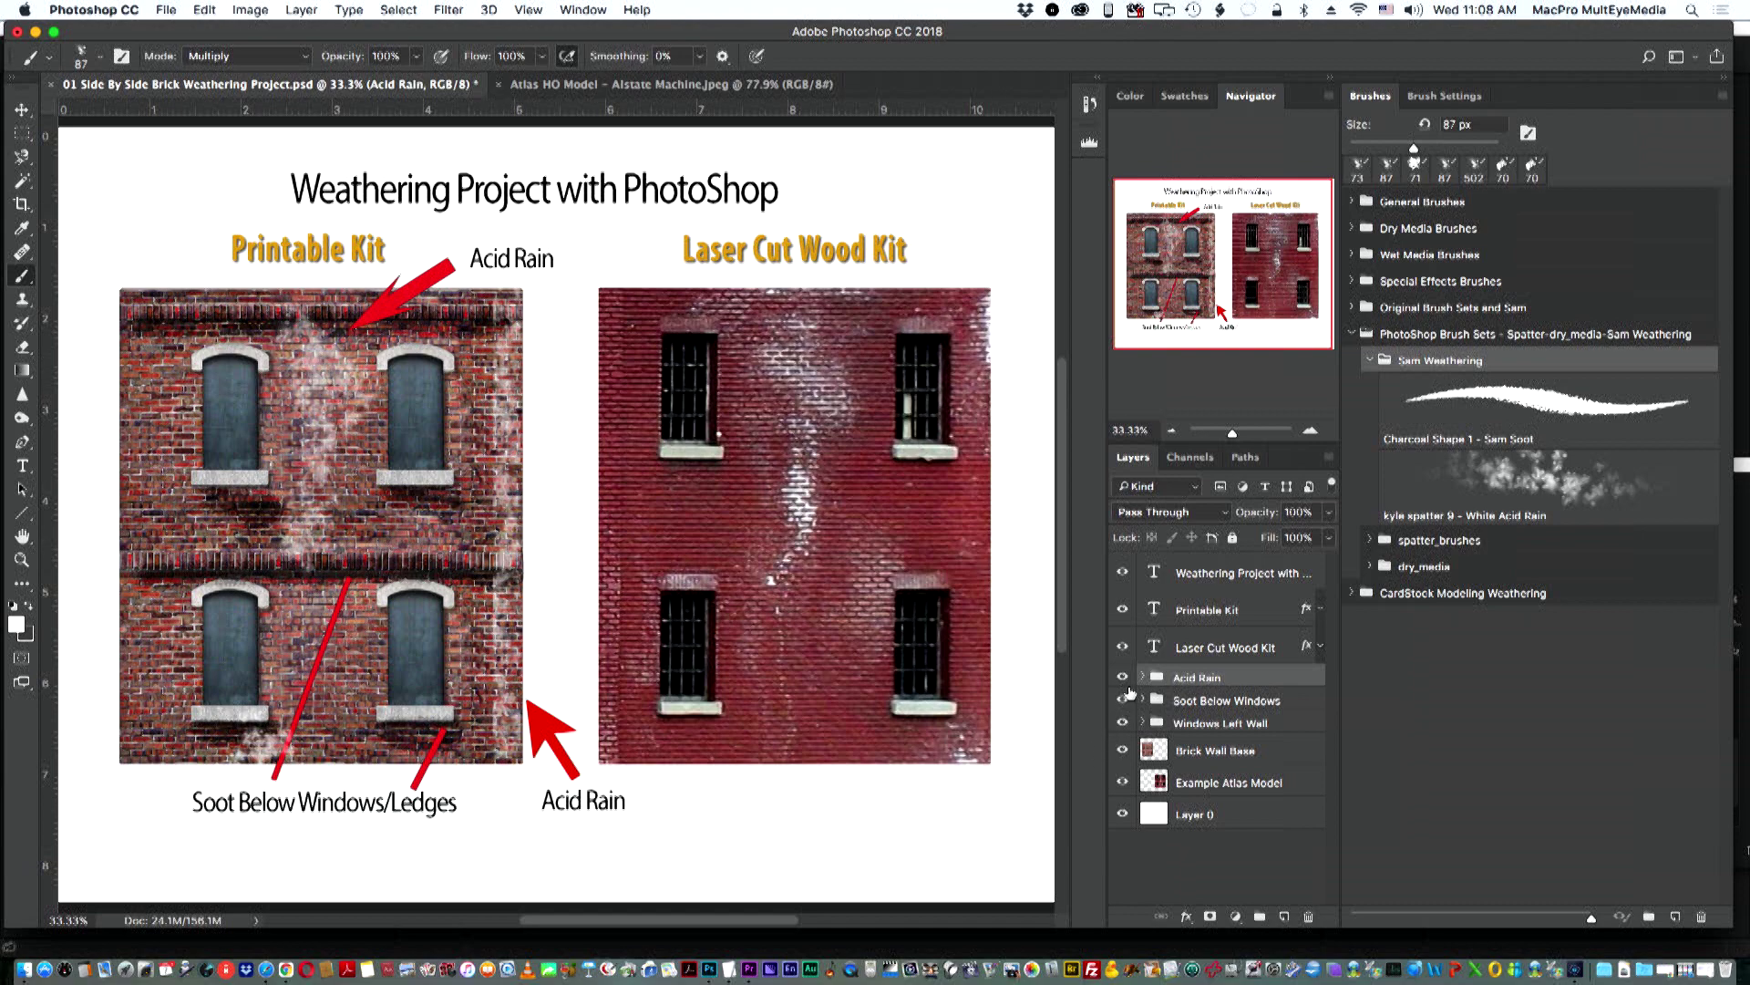
{"action": "left_click", "coordinate": [1122, 677]}
{"action": "left_click", "coordinate": [1123, 699]}
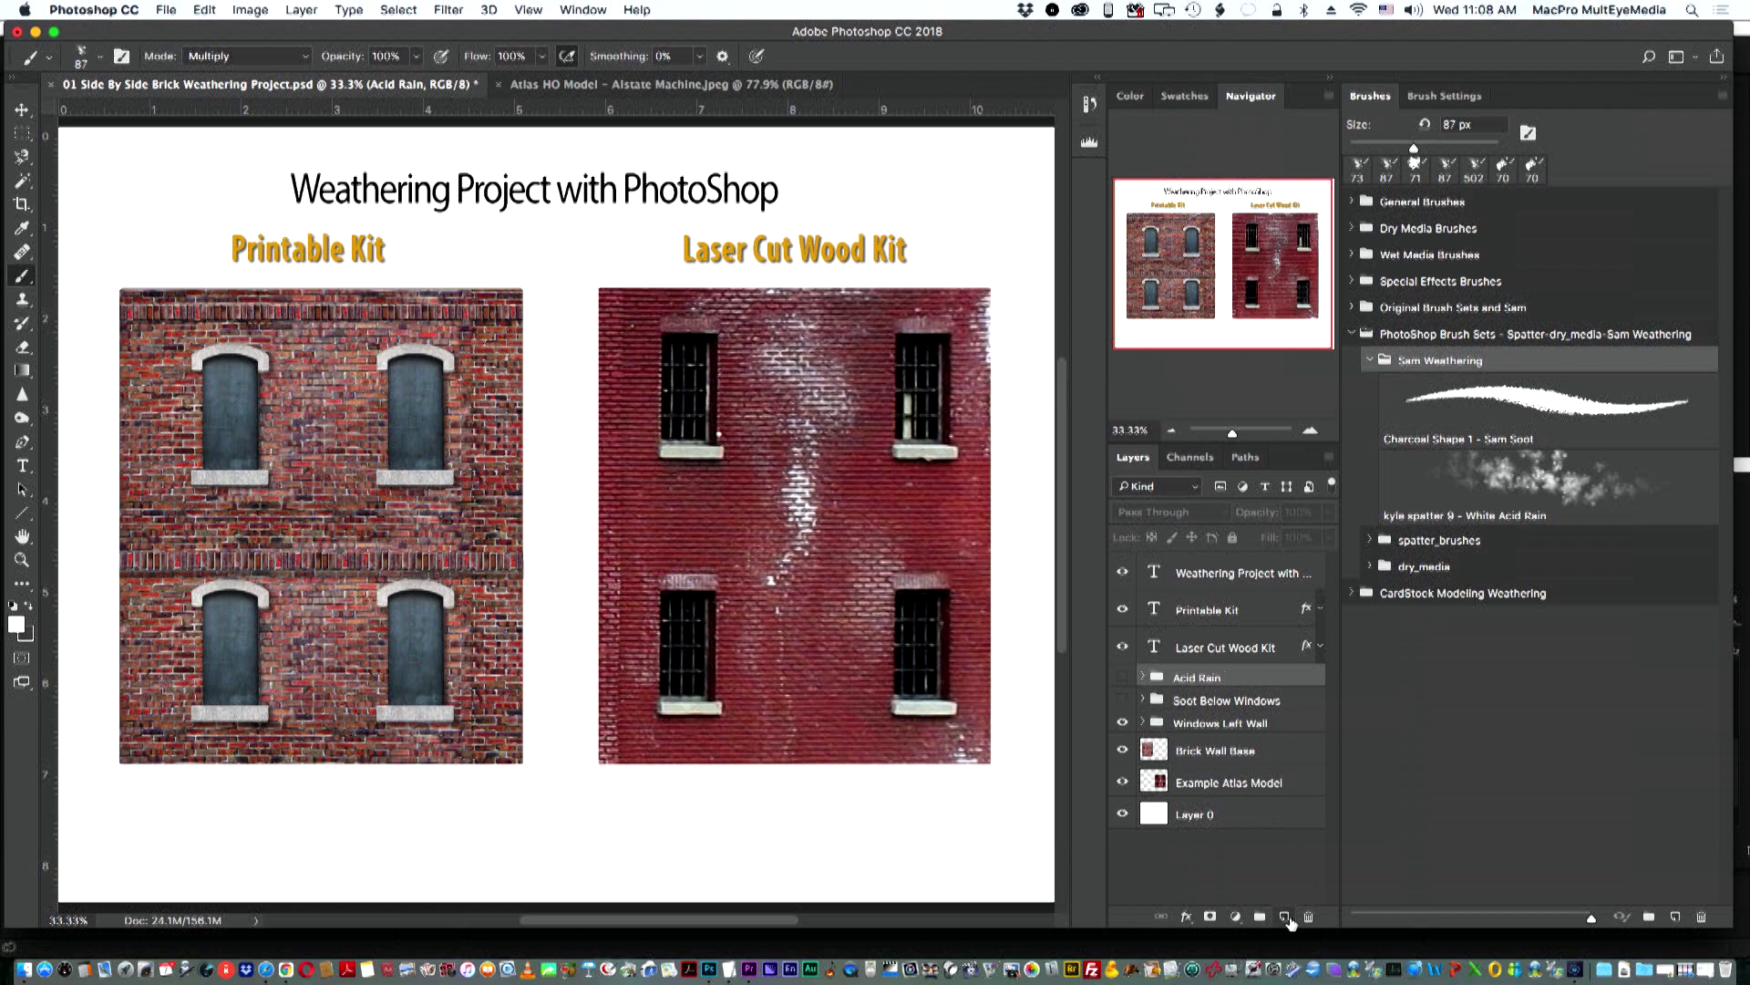
- Add a new layer named 'Acid Rain' and choose the kyle spatter 9 - White Acid Rain brush (87 px)
{"action": "left_click", "coordinate": [1284, 917]}
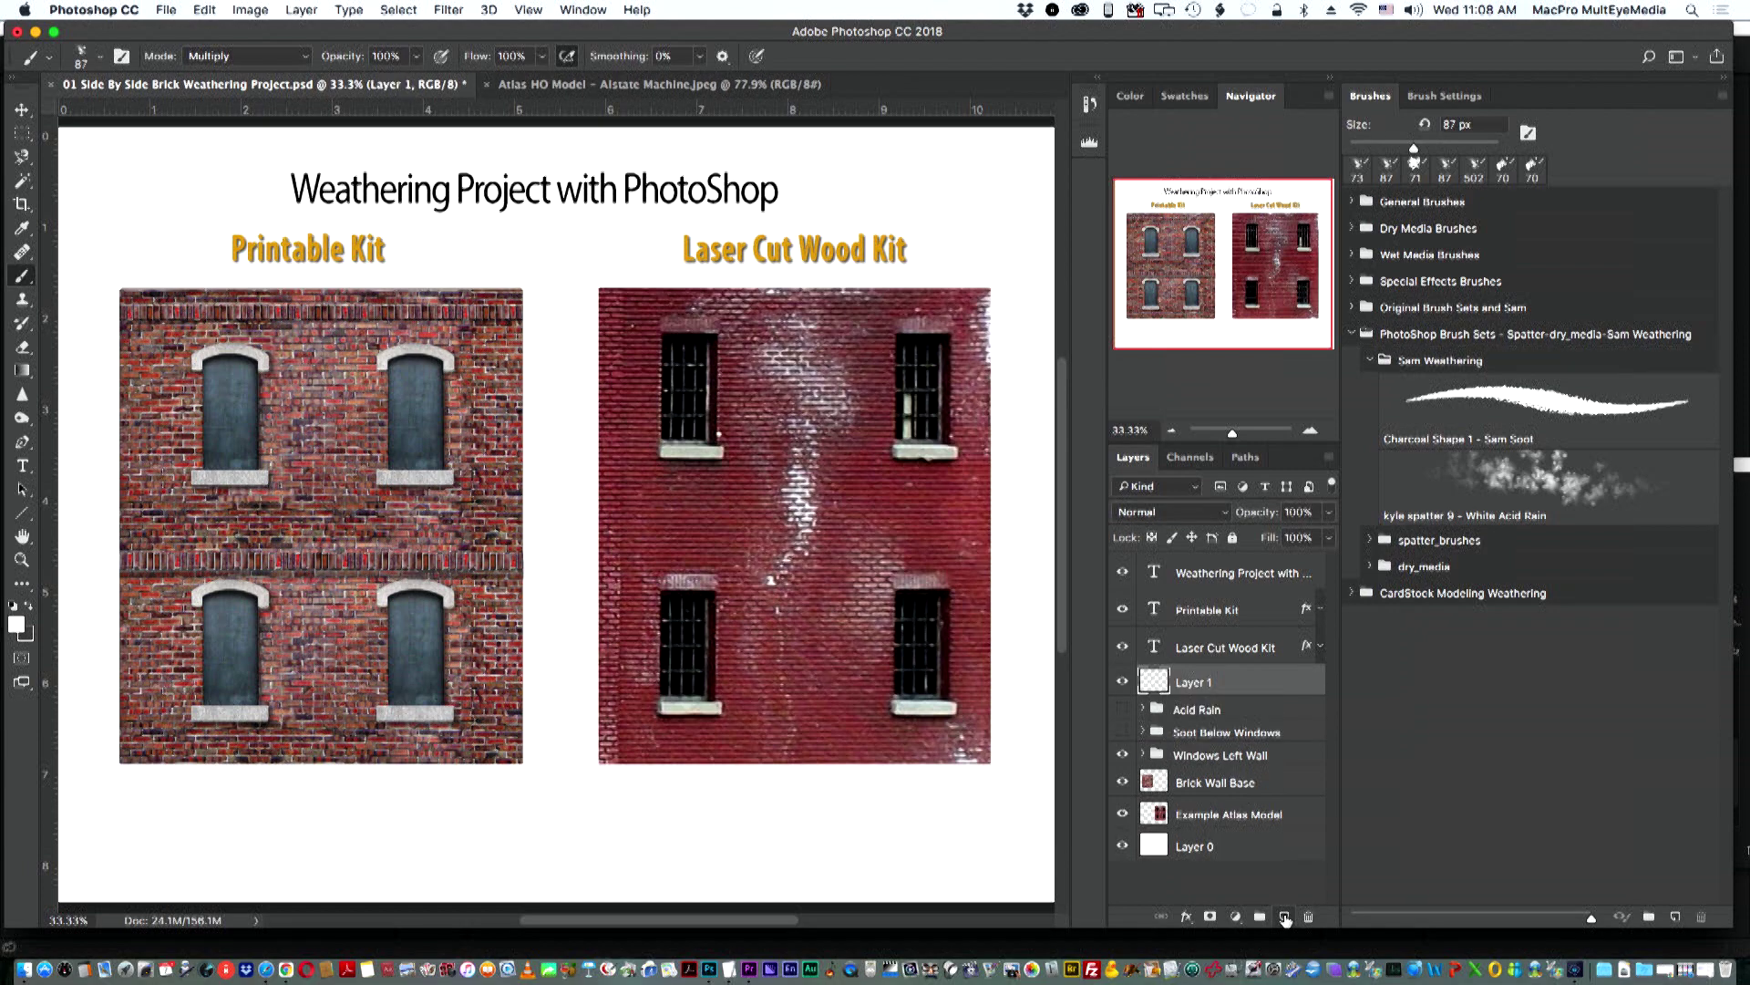
{"action": "double_click", "coordinate": [1191, 680]}
{"action": "type", "text": "Acid Rain"}
{"action": "key", "text": "Return"}
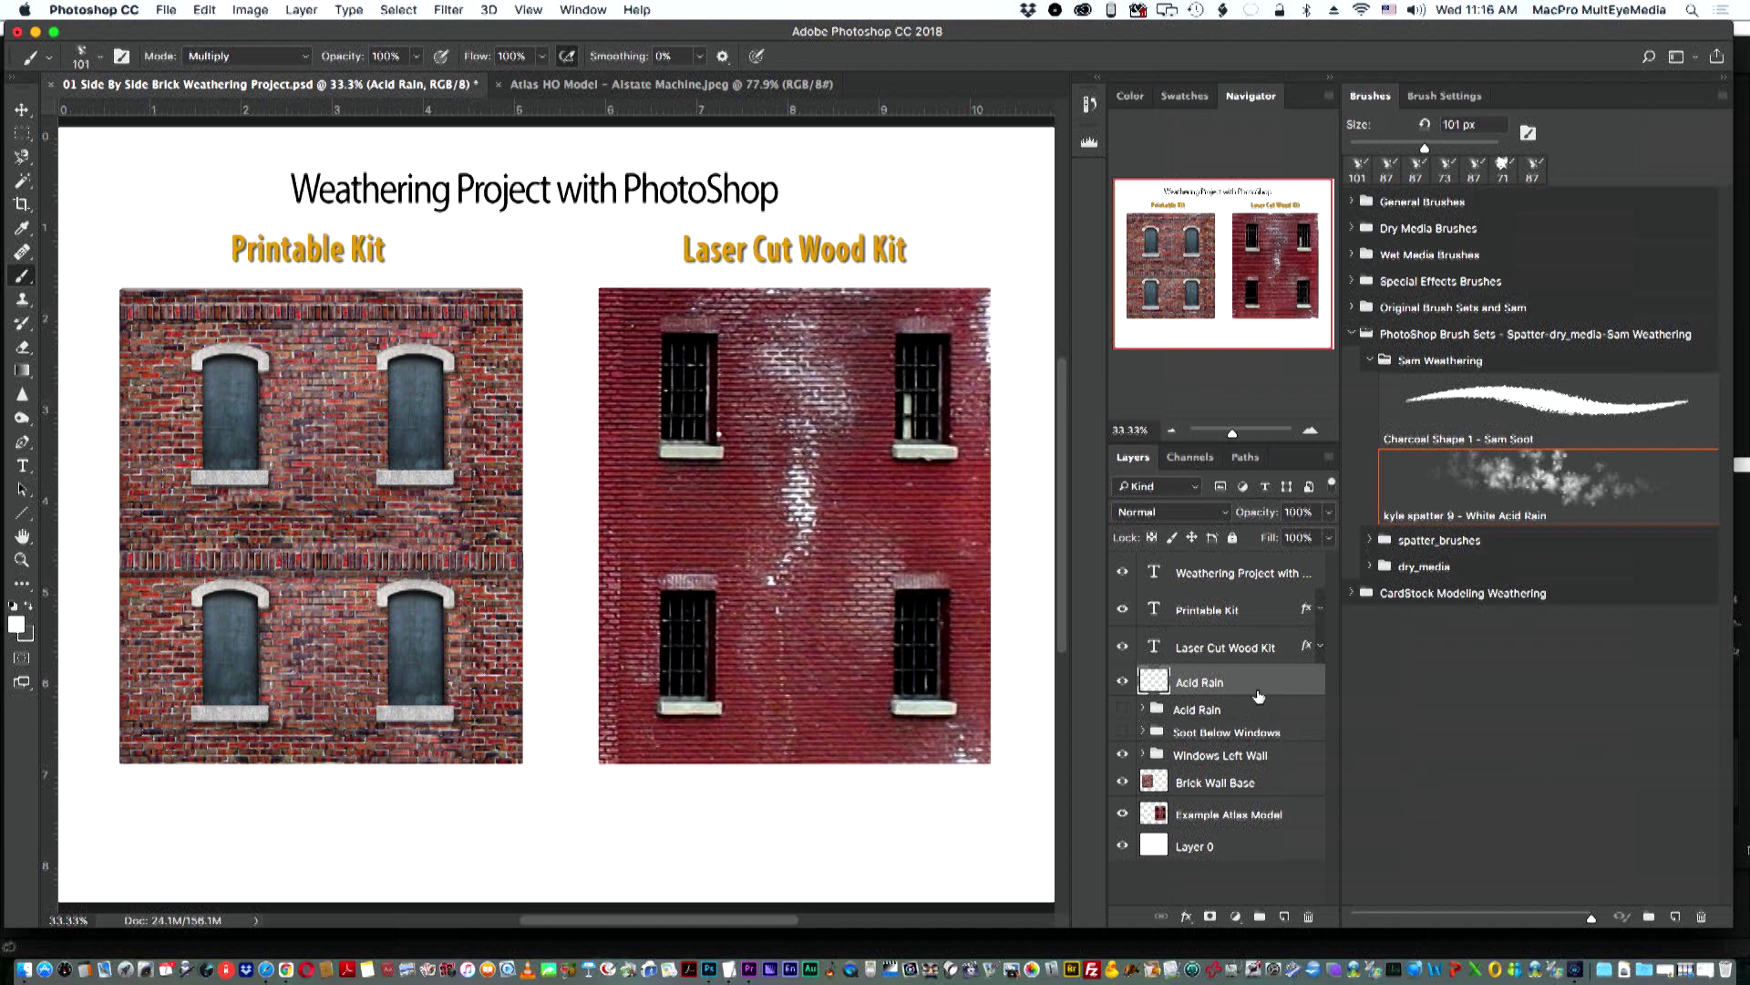
{"action": "left_click", "coordinate": [1451, 465]}
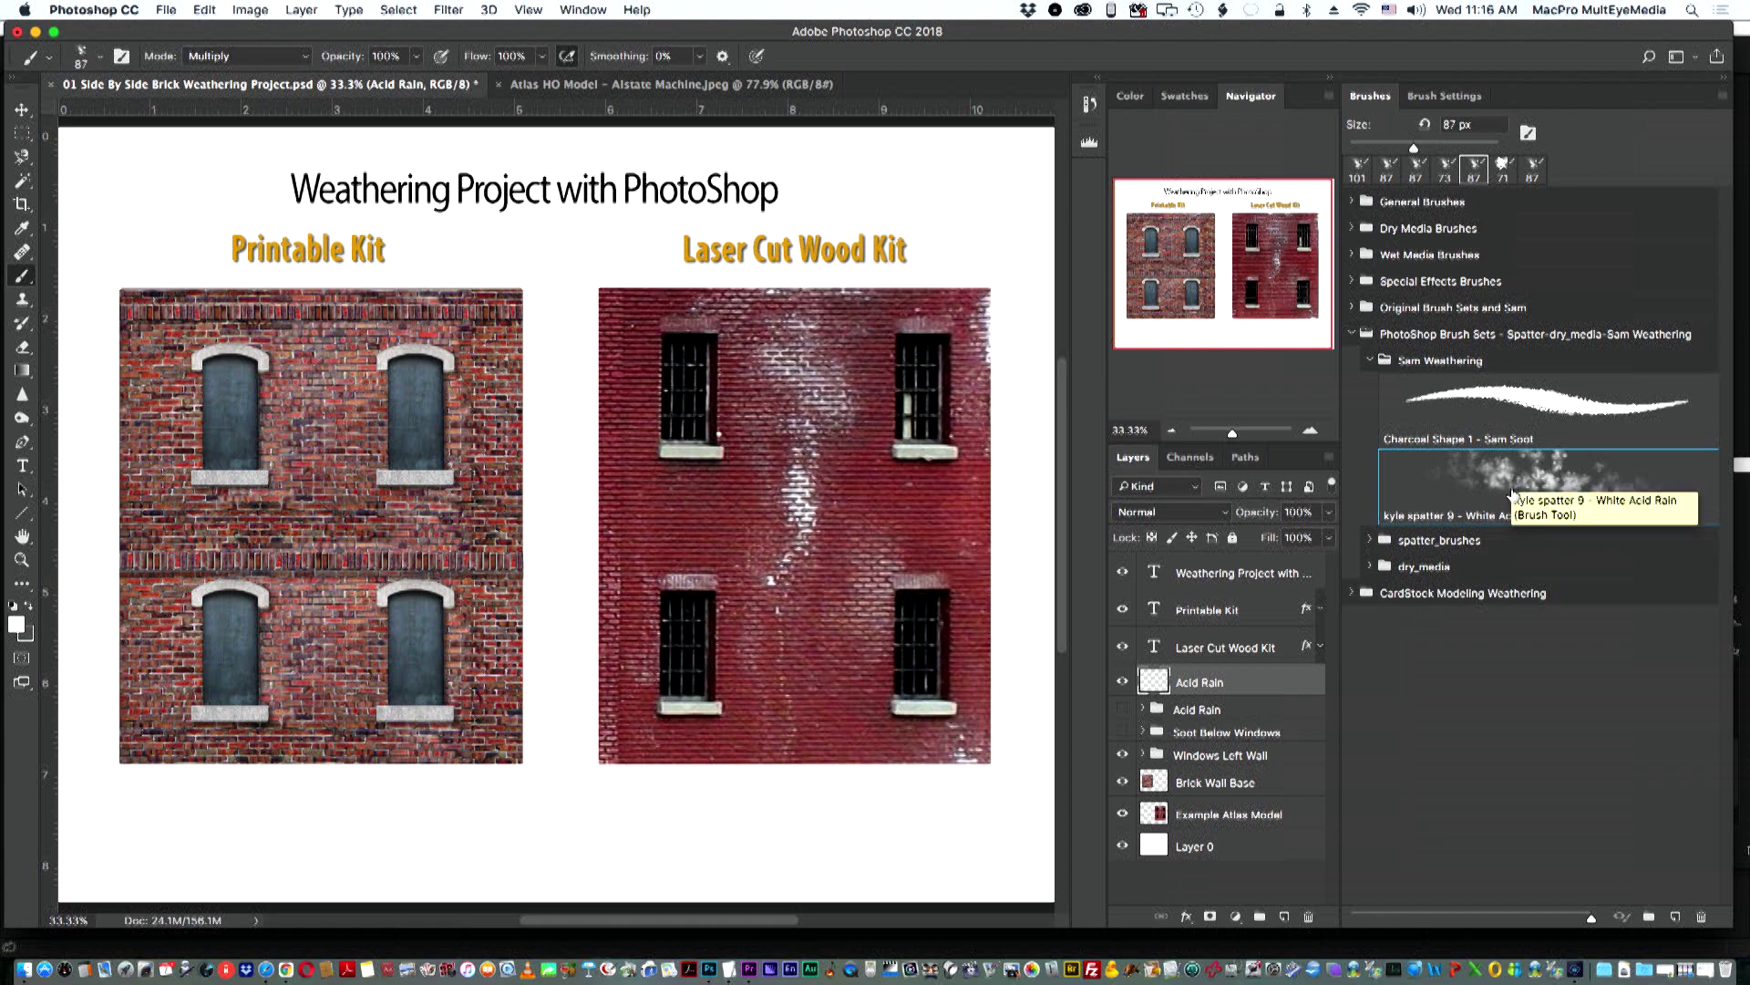
- Set the White Acid Rain brush tip to 90 px with 30% spacing
{"action": "left_click", "coordinate": [1439, 97]}
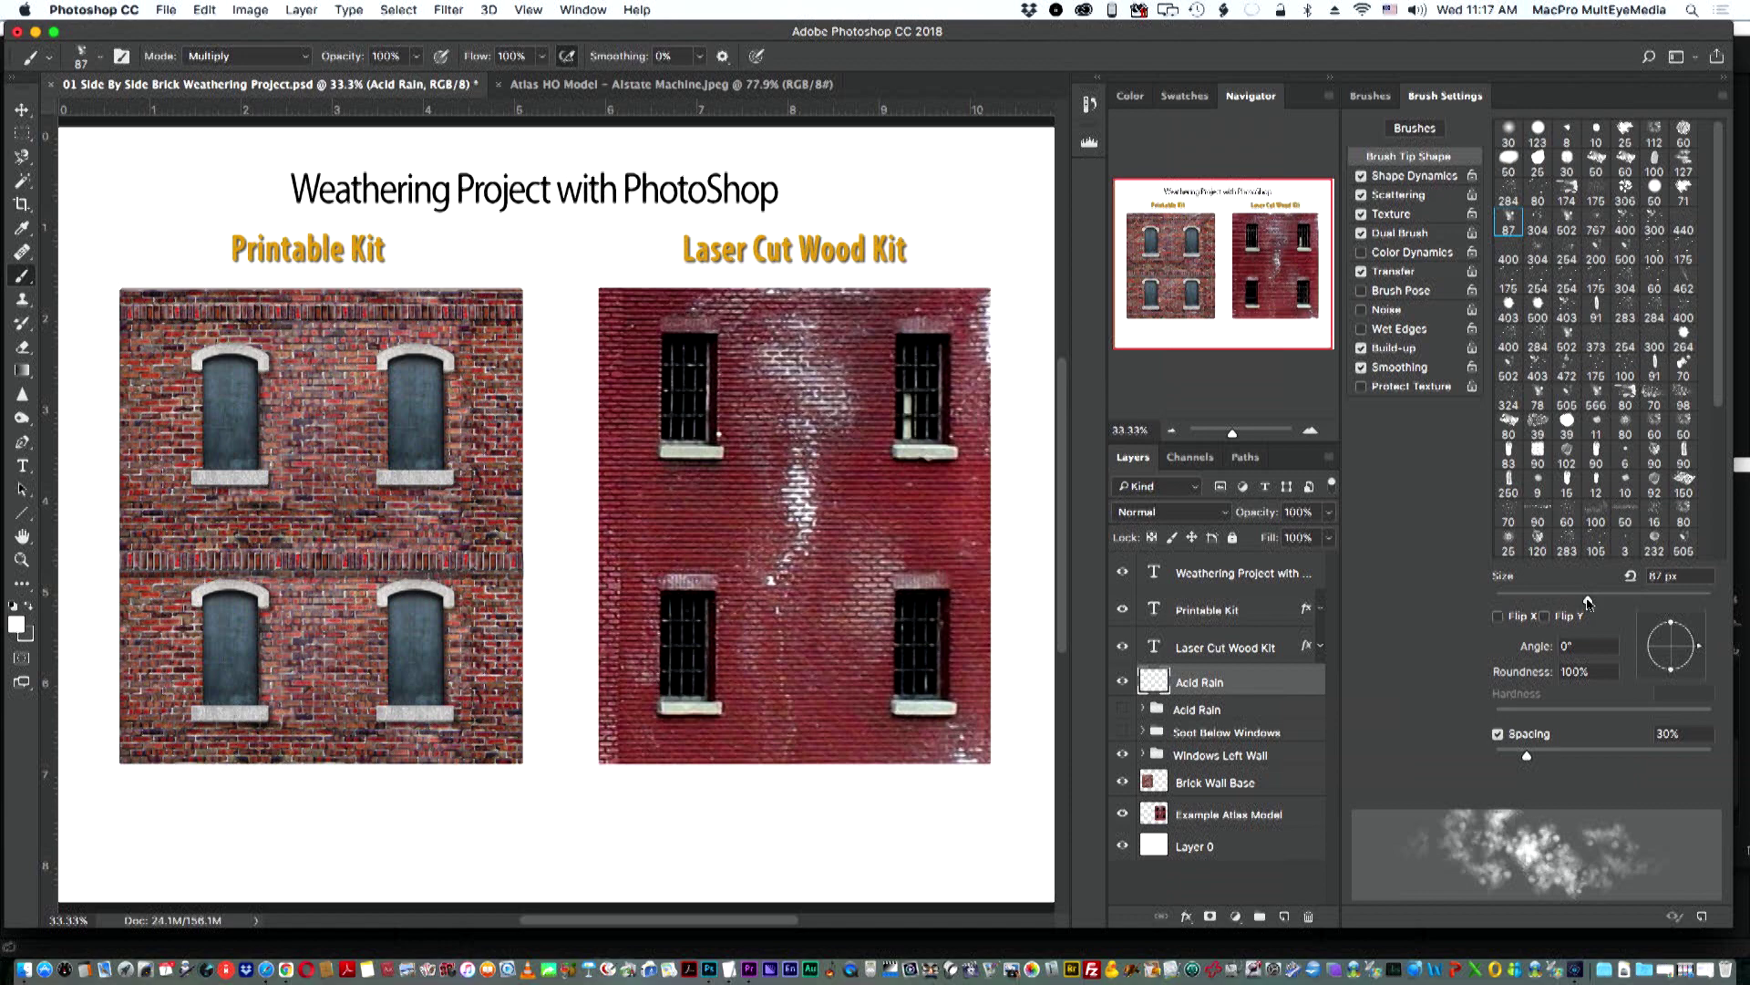
{"action": "left_click_drag", "start_coordinate": [1589, 601], "coordinate": [1555, 602]}
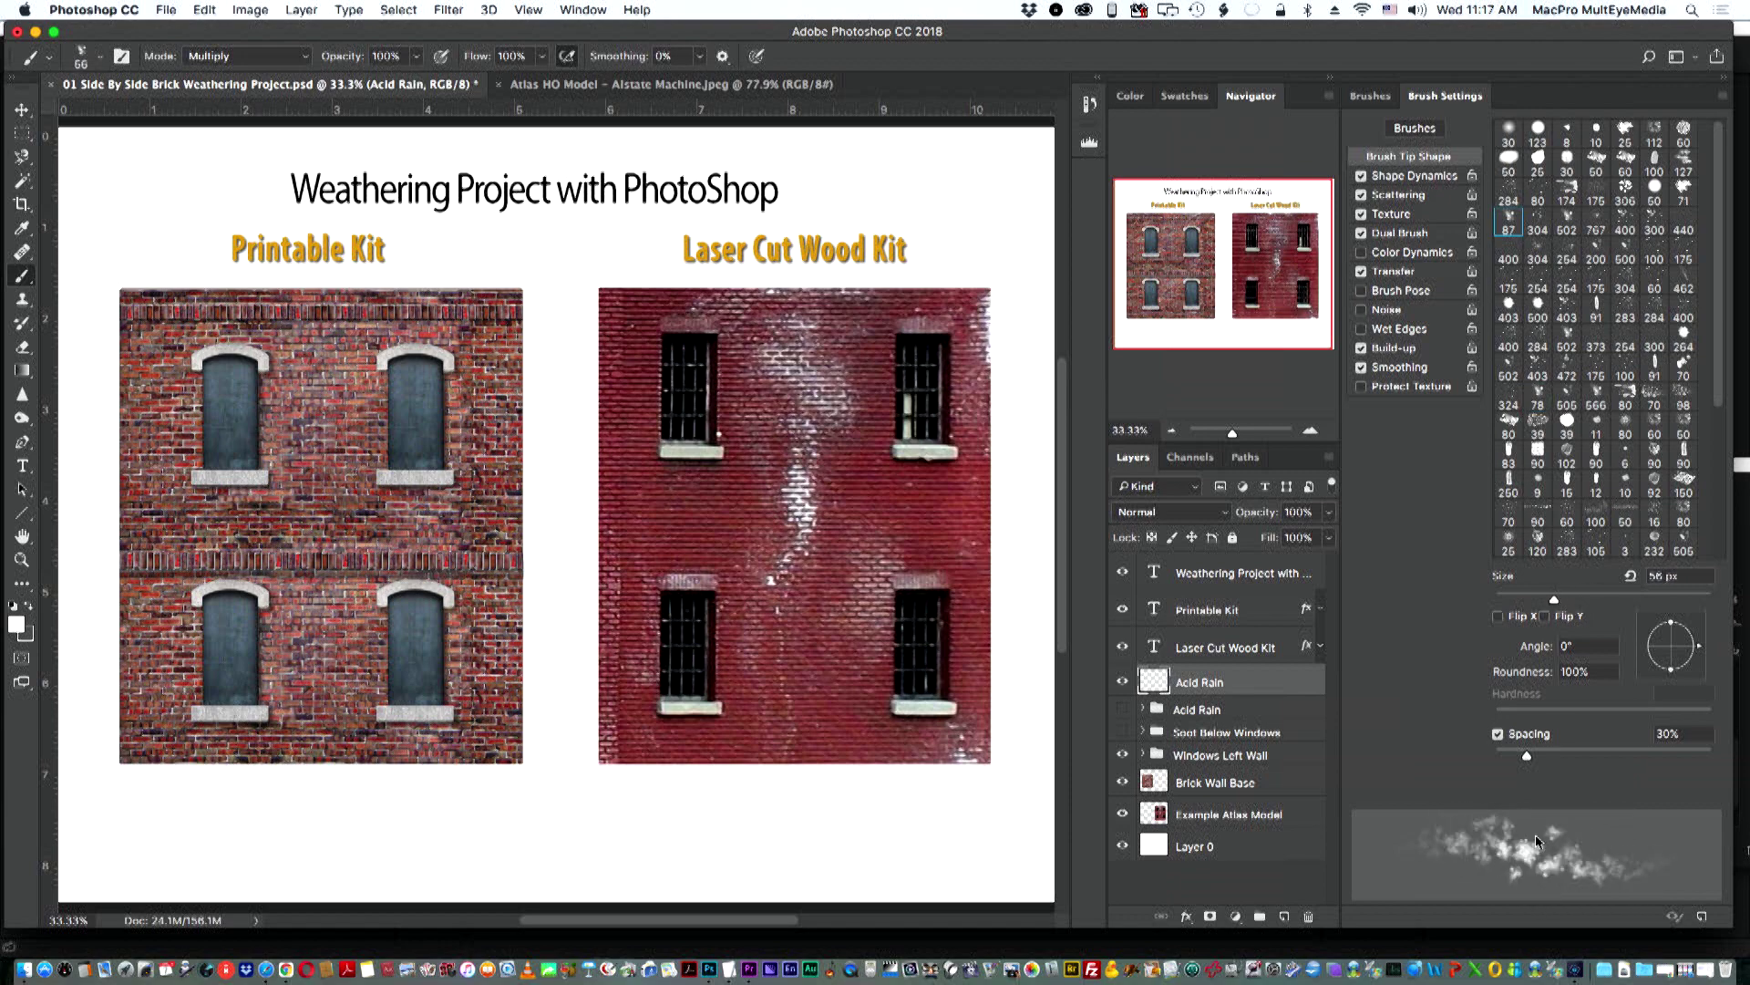
{"action": "left_click", "coordinate": [1556, 600]}
{"action": "left_click_drag", "start_coordinate": [1556, 602], "coordinate": [1592, 600]}
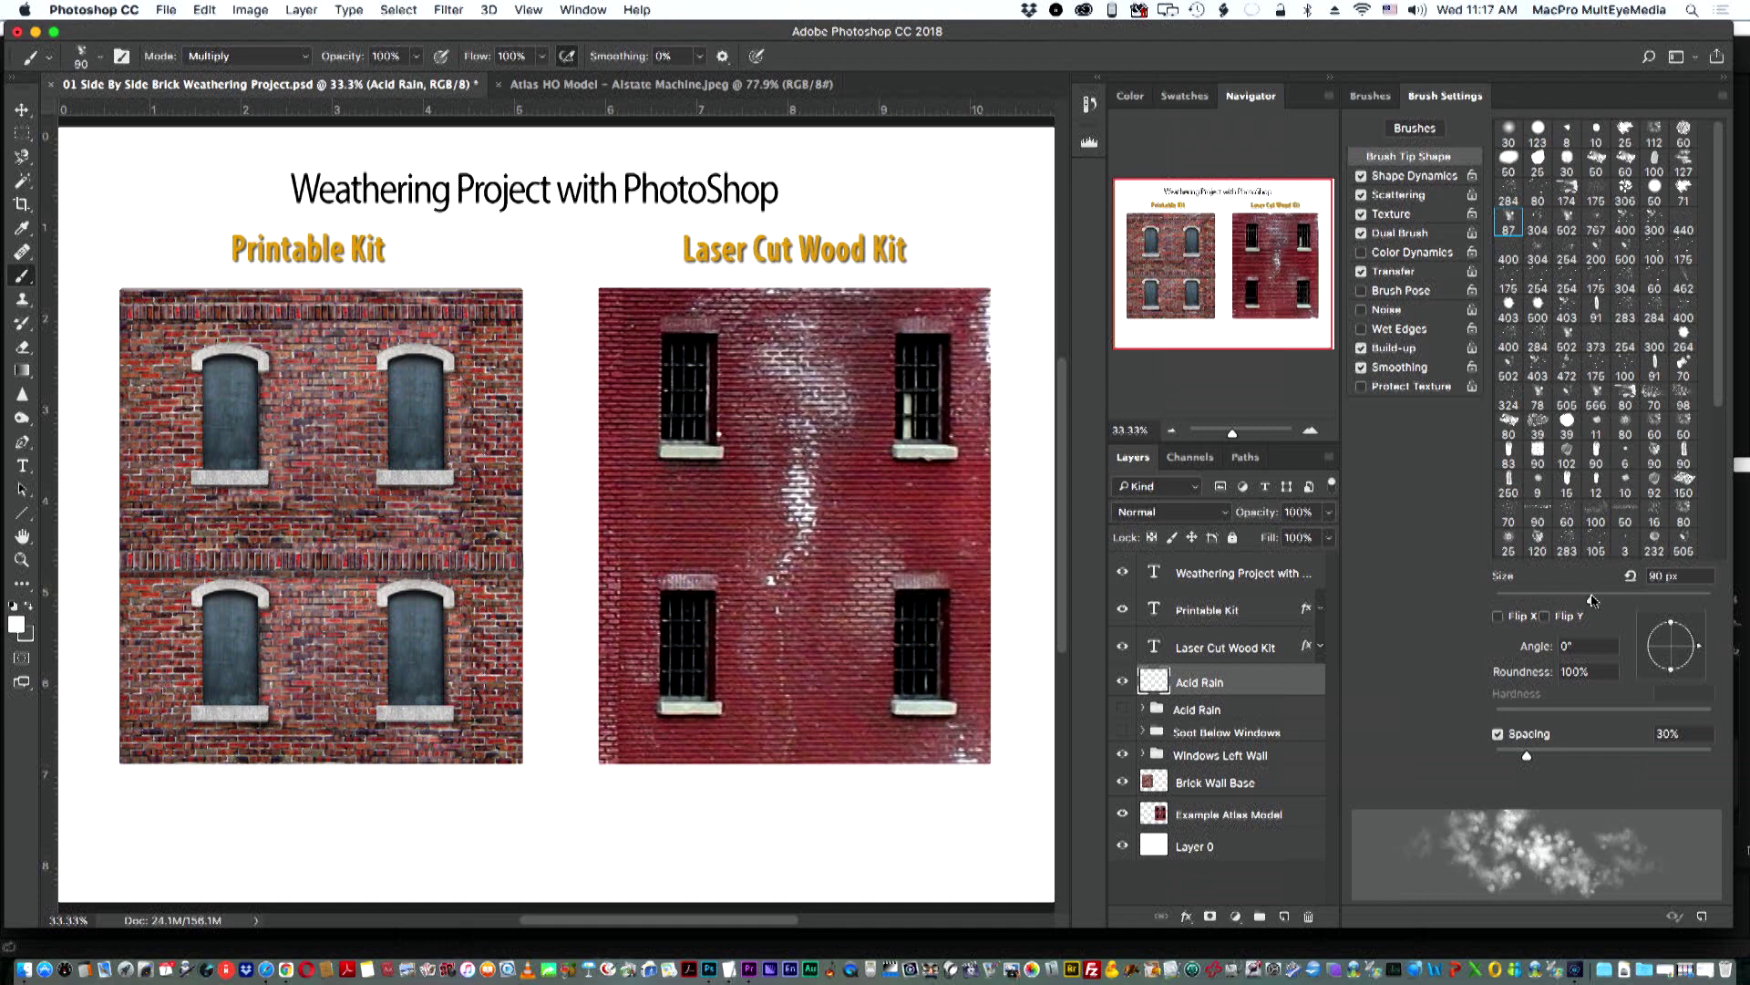
{"action": "mouse_move", "coordinate": [1527, 756]}
{"action": "left_mouse_down"}
{"action": "mouse_move", "coordinate": [1549, 757]}
{"action": "mouse_move", "coordinate": [1527, 758]}
{"action": "left_mouse_up"}
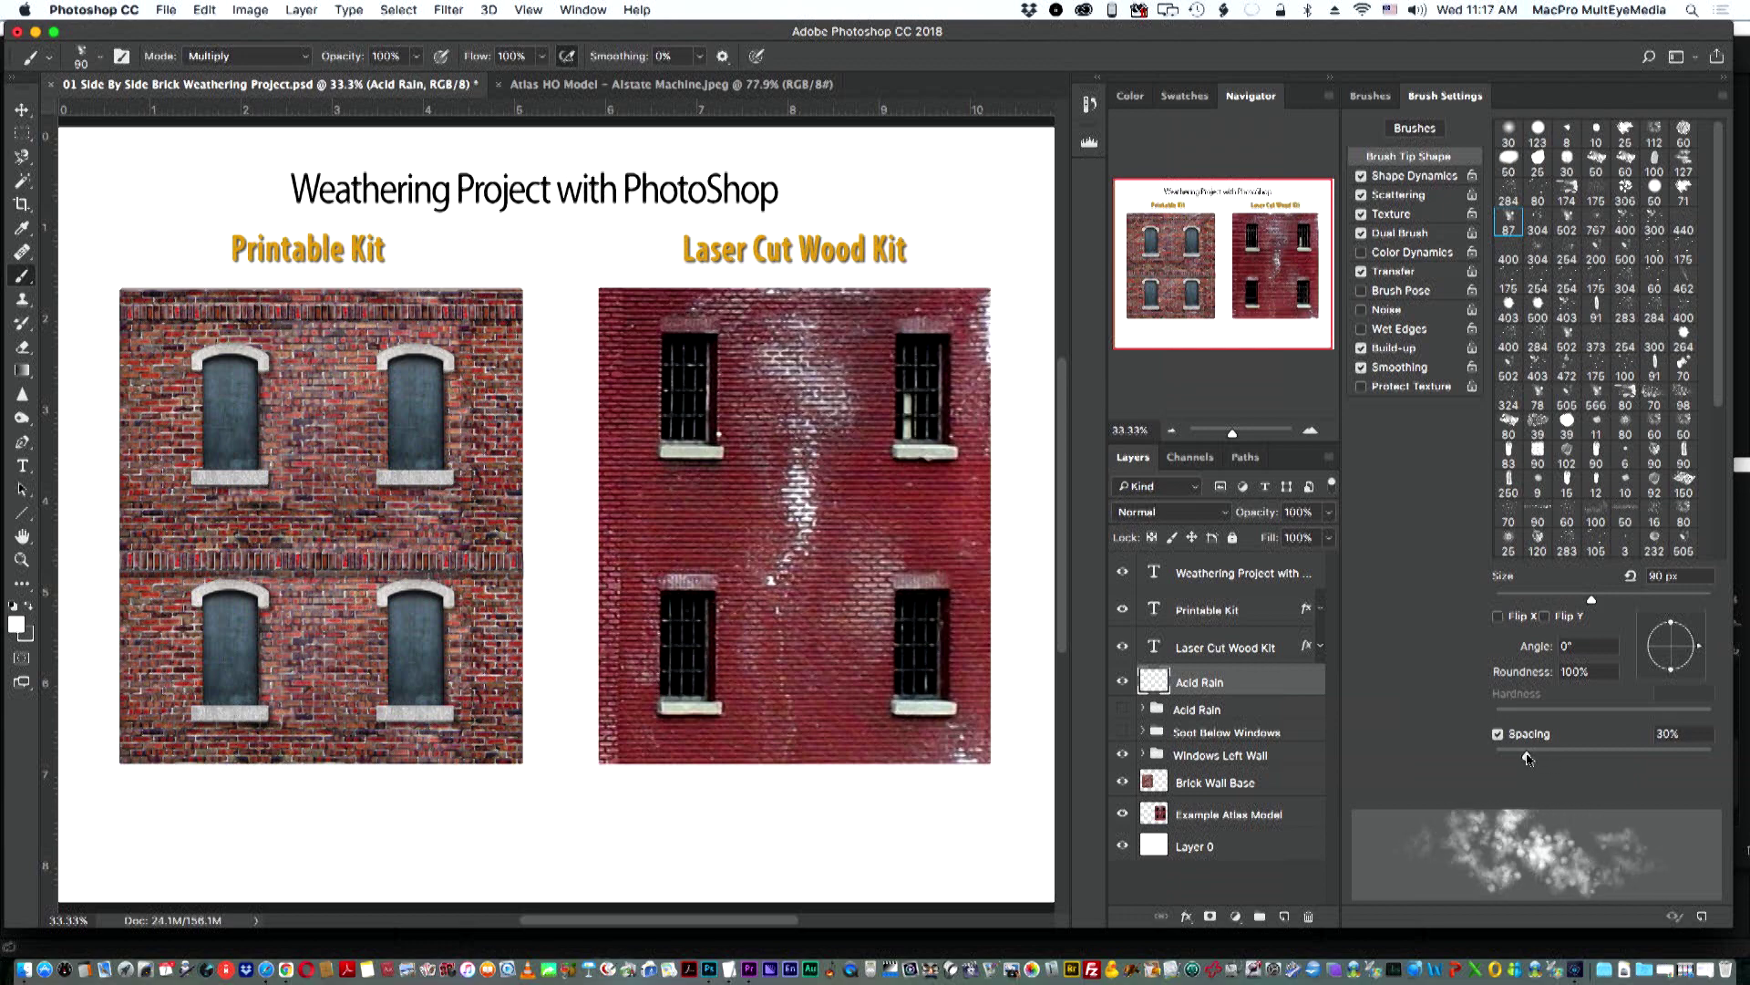
- Switch the Acid Rain layer's blend mode from Normal to Lighten
{"action": "left_click", "coordinate": [1227, 517]}
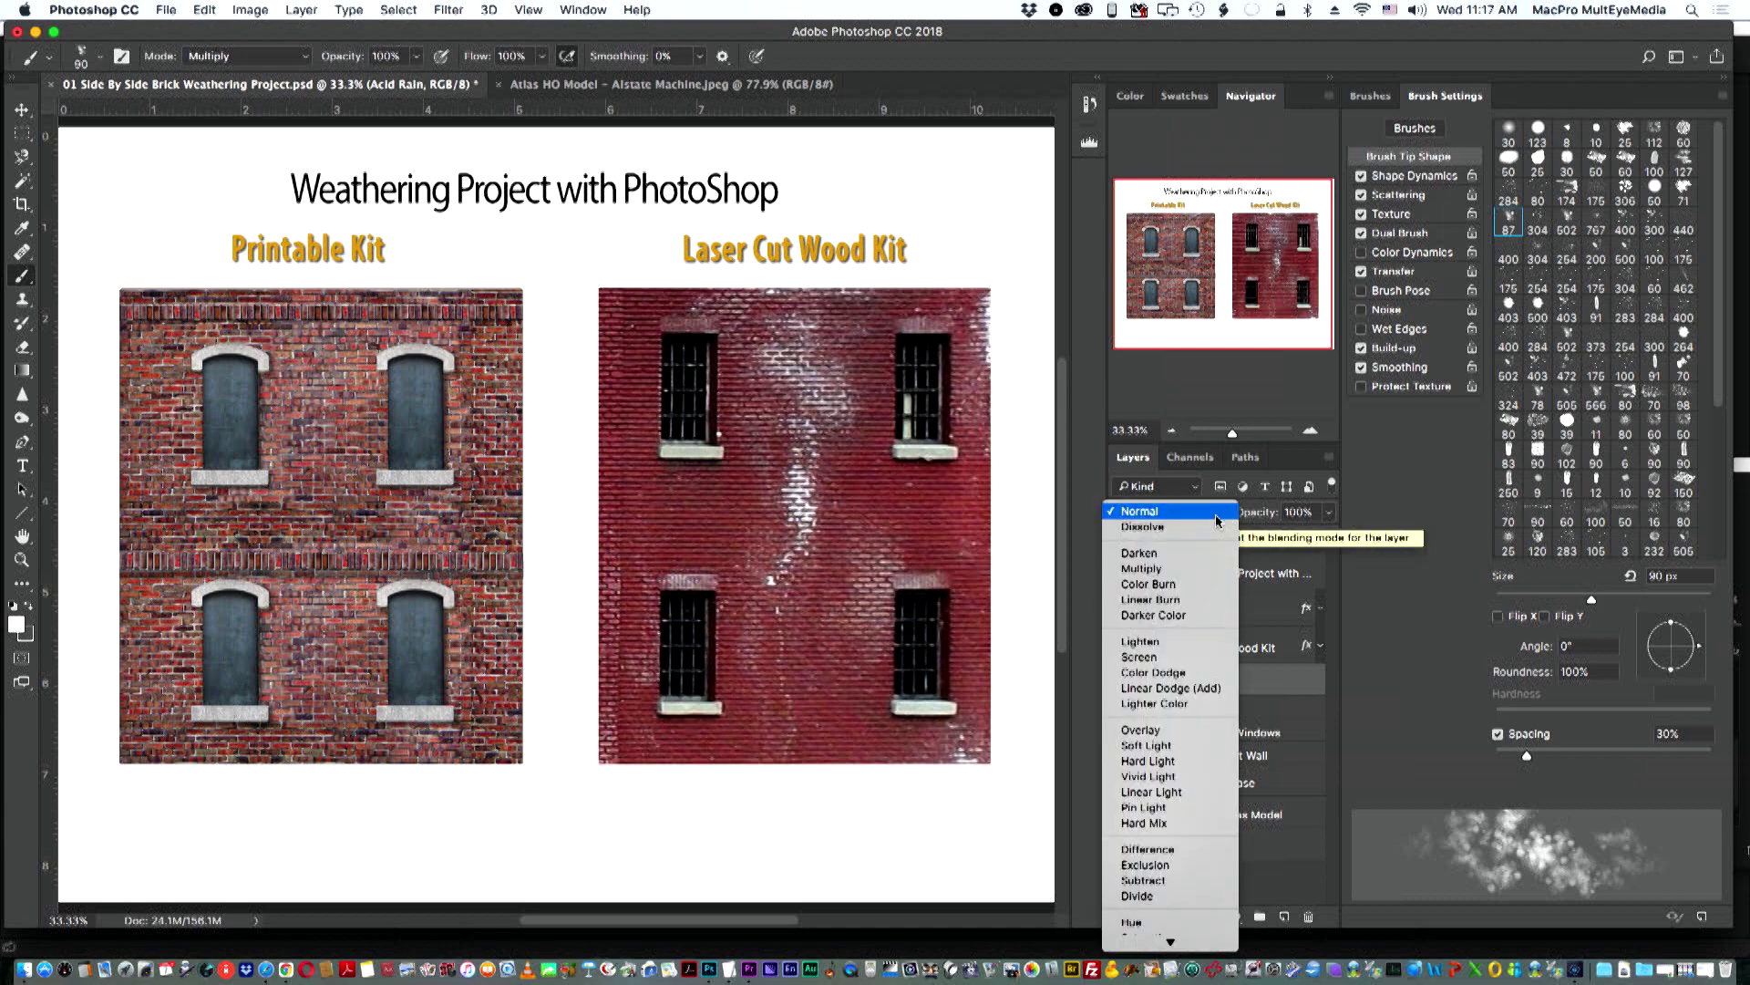
{"action": "left_click", "coordinate": [1200, 644]}
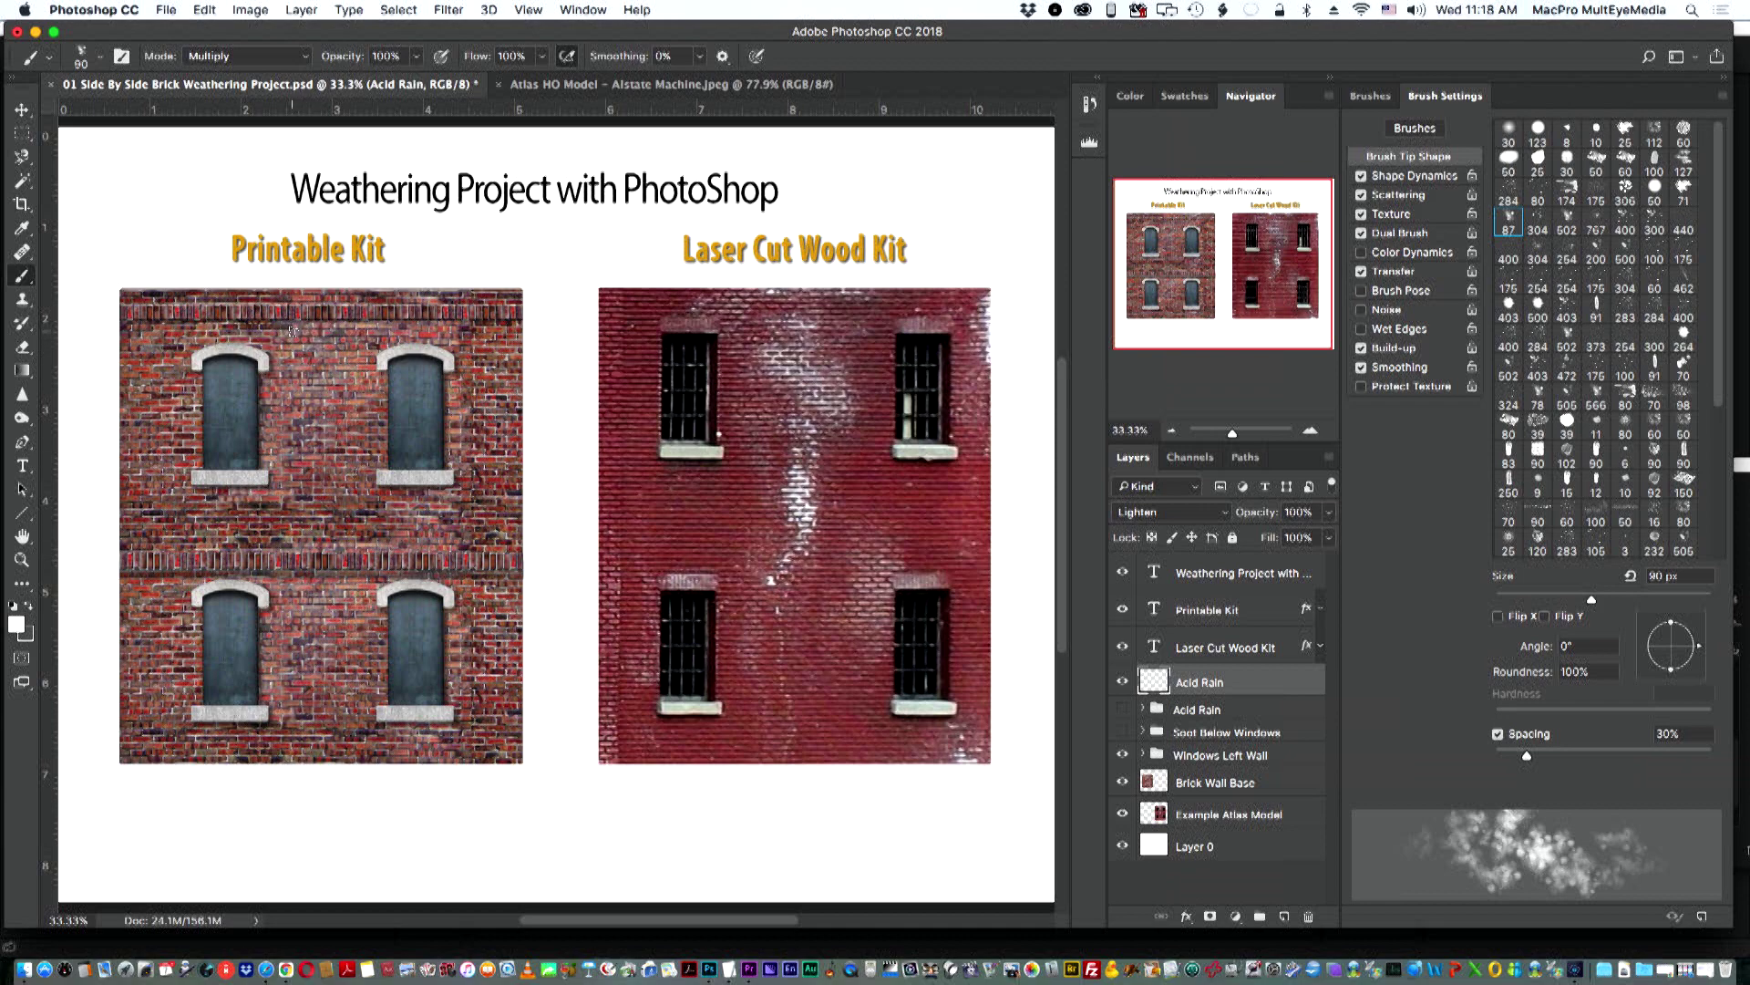
- Brush a white spatter streak down the left brick wall between its two upper windows
{"action": "mouse_move", "coordinate": [292, 331]}
{"action": "left_mouse_down"}
{"action": "mouse_move", "coordinate": [339, 339]}
{"action": "mouse_move", "coordinate": [310, 428]}
{"action": "mouse_move", "coordinate": [367, 518]}
{"action": "left_mouse_up"}
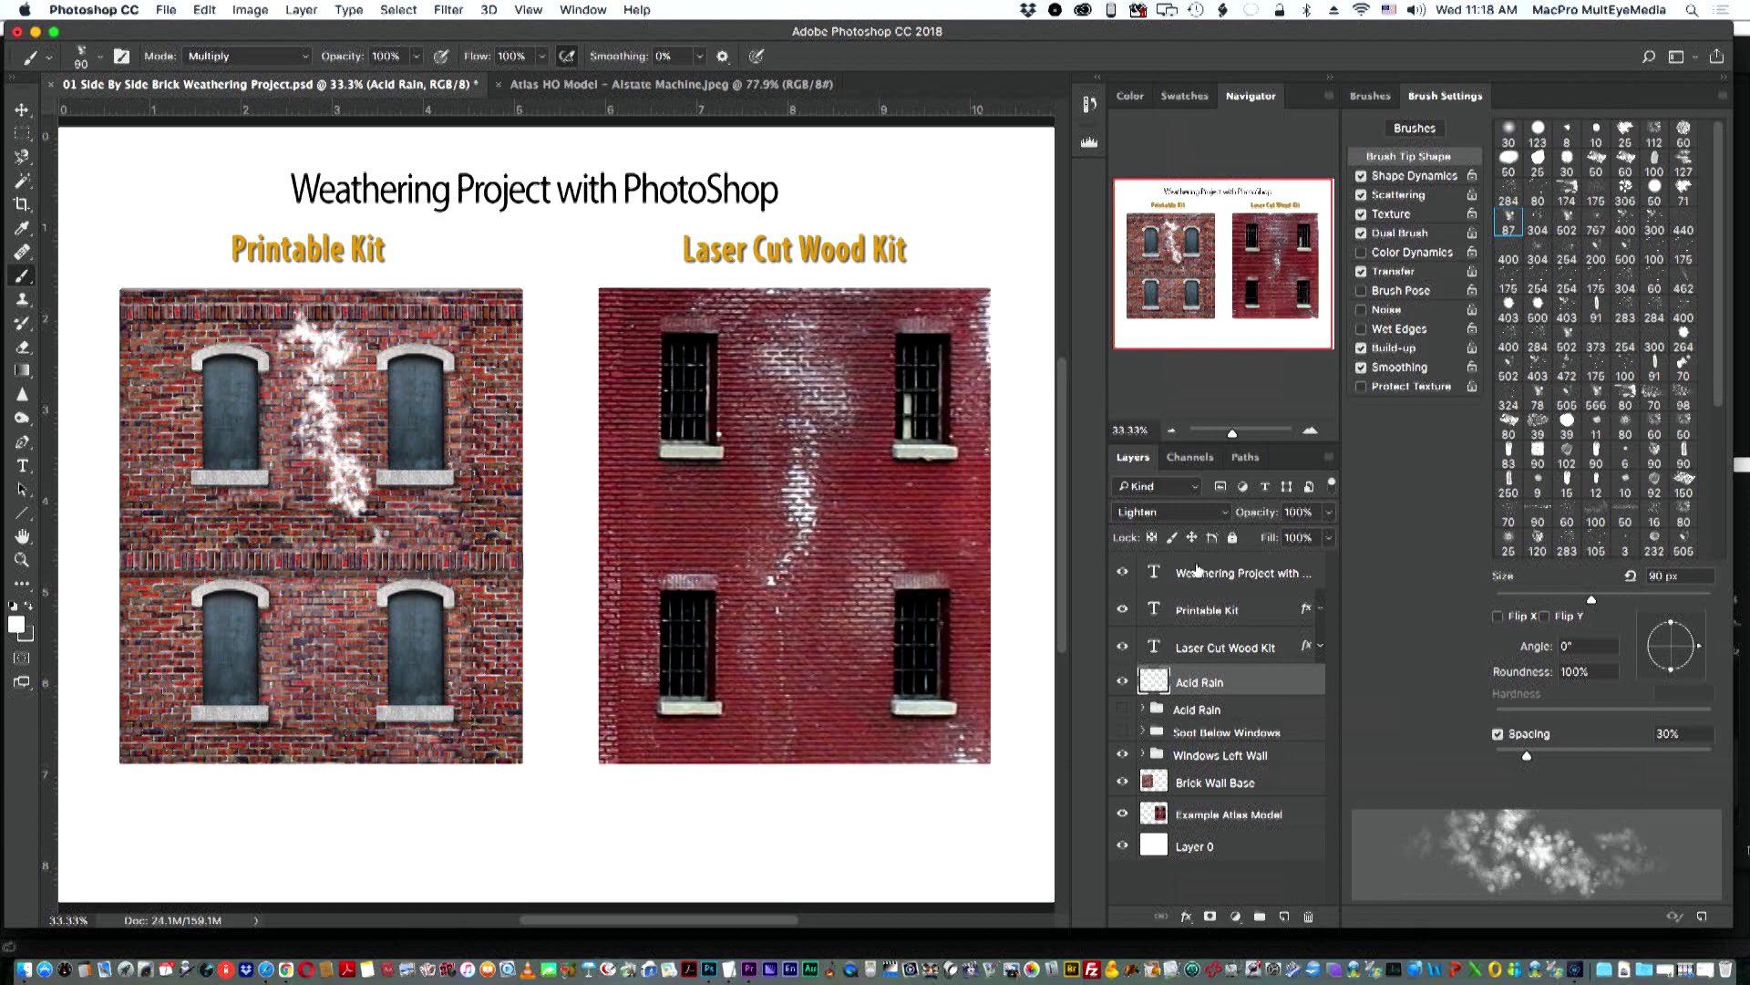
- Fade Acid Rain to 88%, splatter the wall's bottom, and drop it above Brick Wall Base
{"action": "left_click", "coordinate": [1329, 517]}
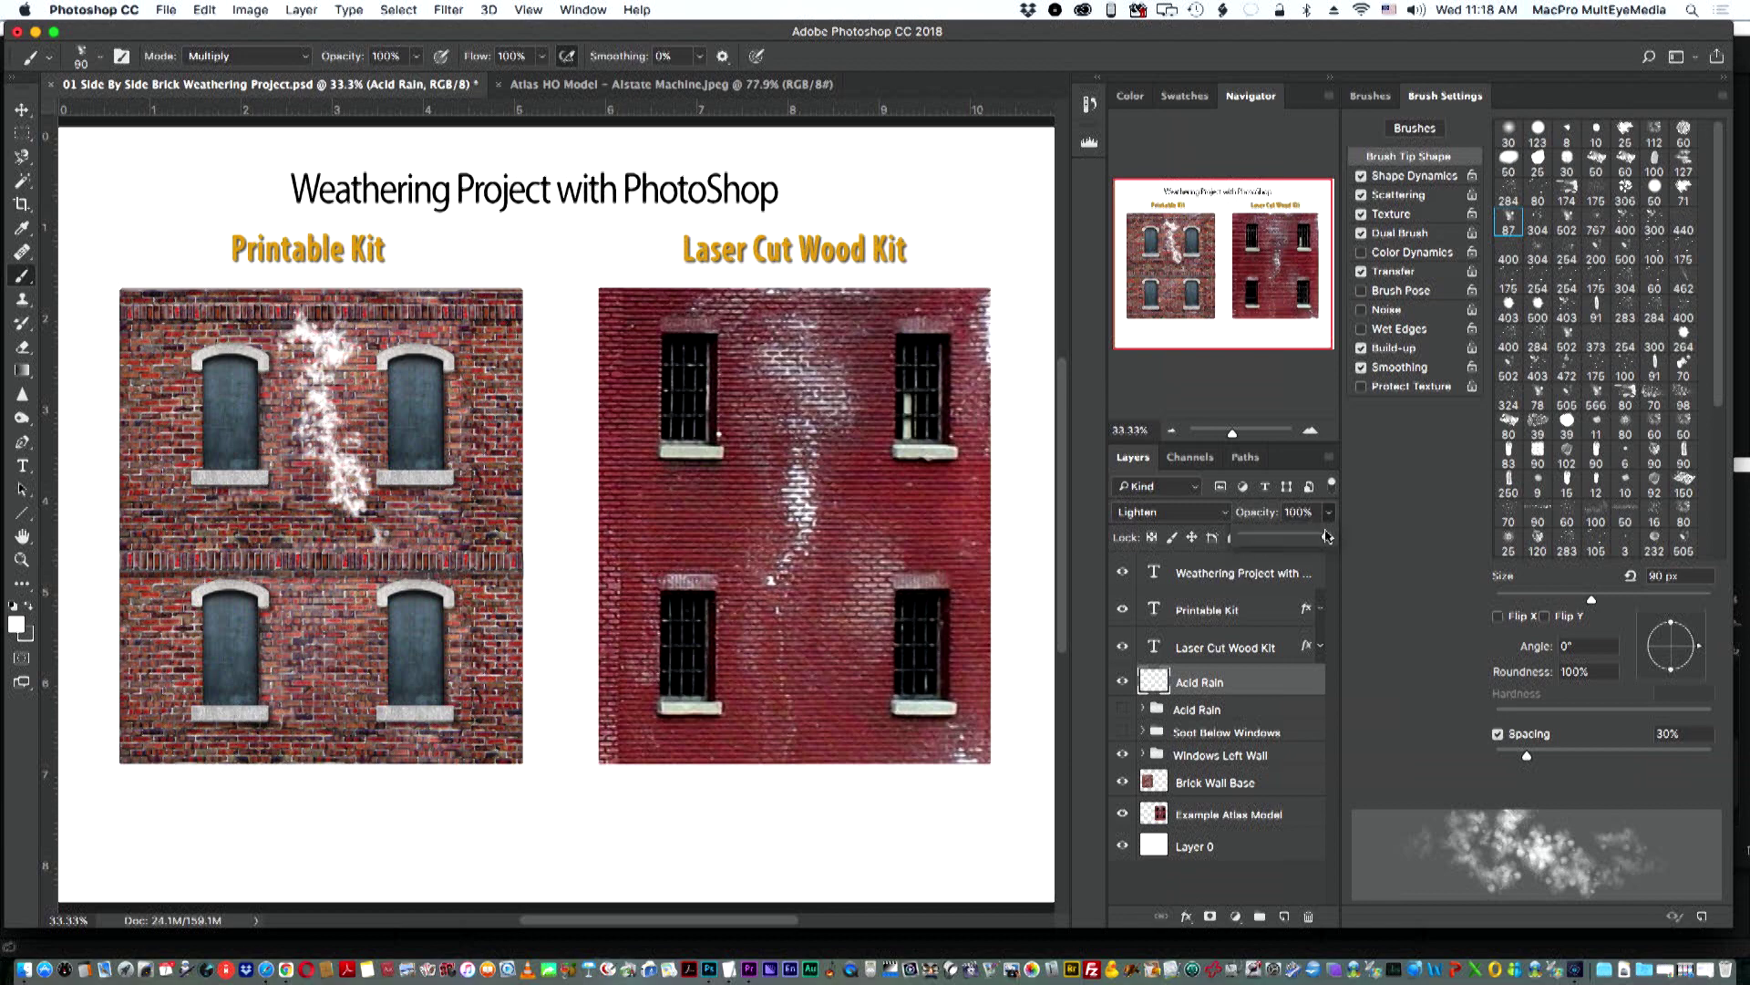
{"action": "left_click_drag", "start_coordinate": [1326, 538], "coordinate": [1300, 538]}
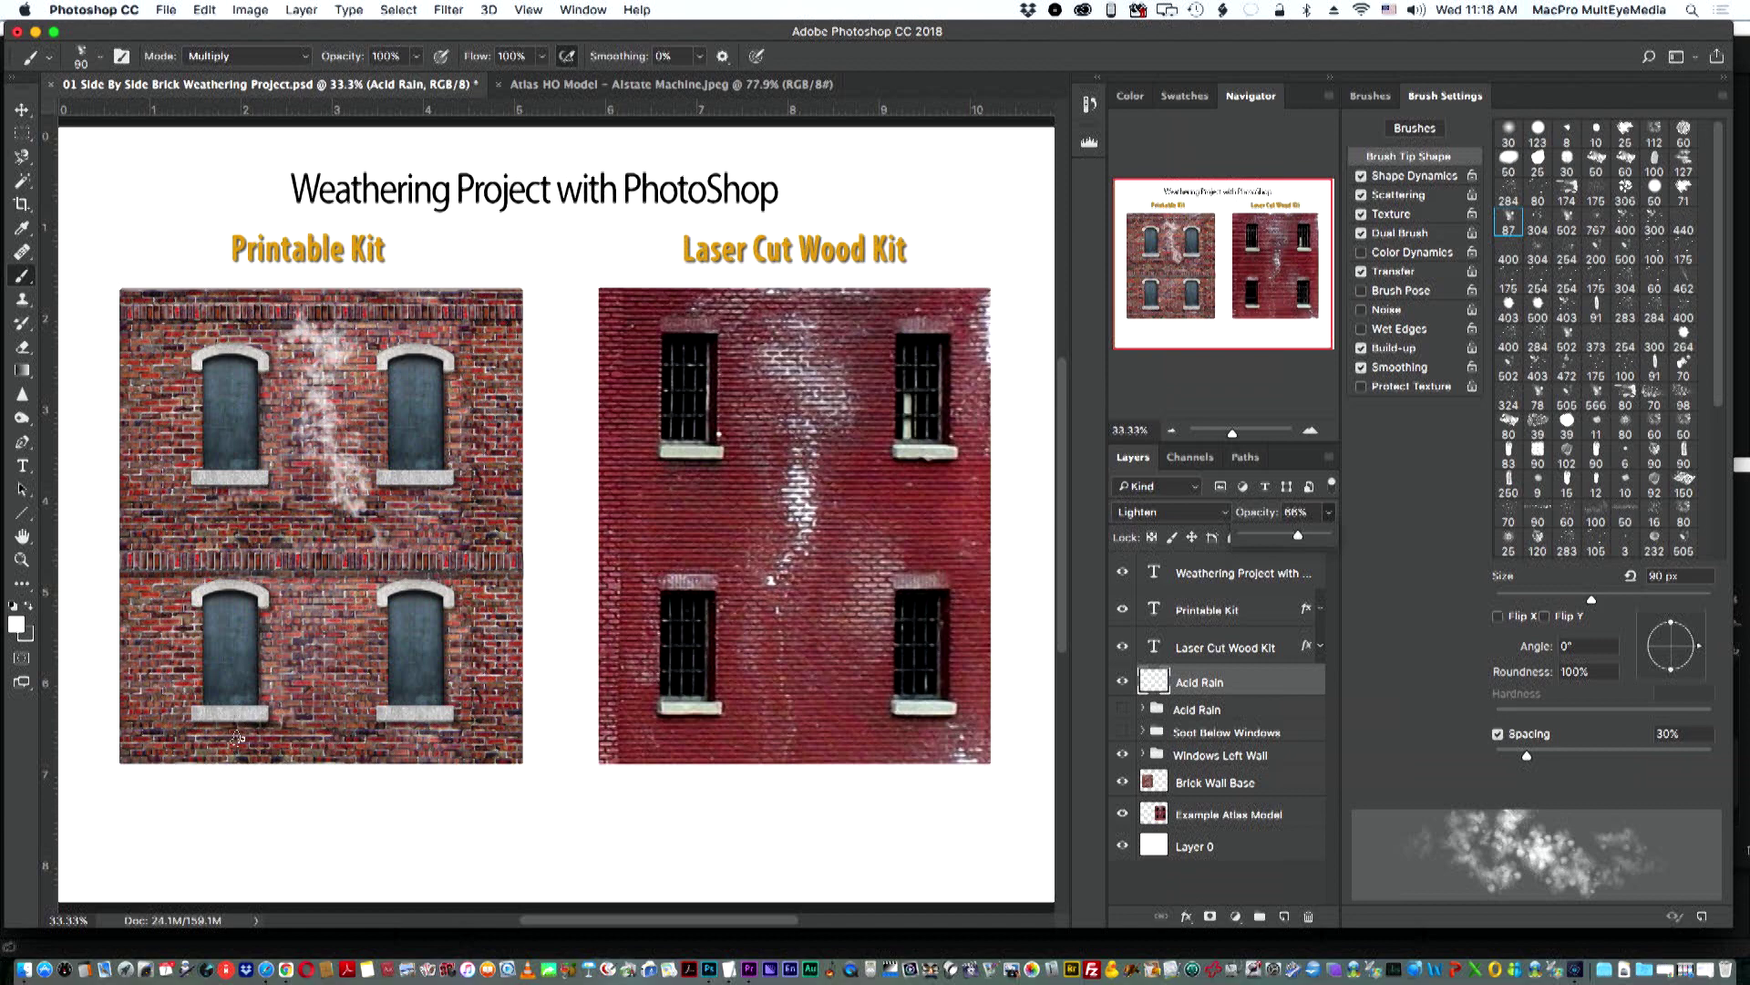
{"action": "mouse_move", "coordinate": [237, 737]}
{"action": "left_mouse_down"}
{"action": "mouse_move", "coordinate": [269, 762]}
{"action": "mouse_move", "coordinate": [280, 745]}
{"action": "mouse_move", "coordinate": [276, 764]}
{"action": "left_mouse_up"}
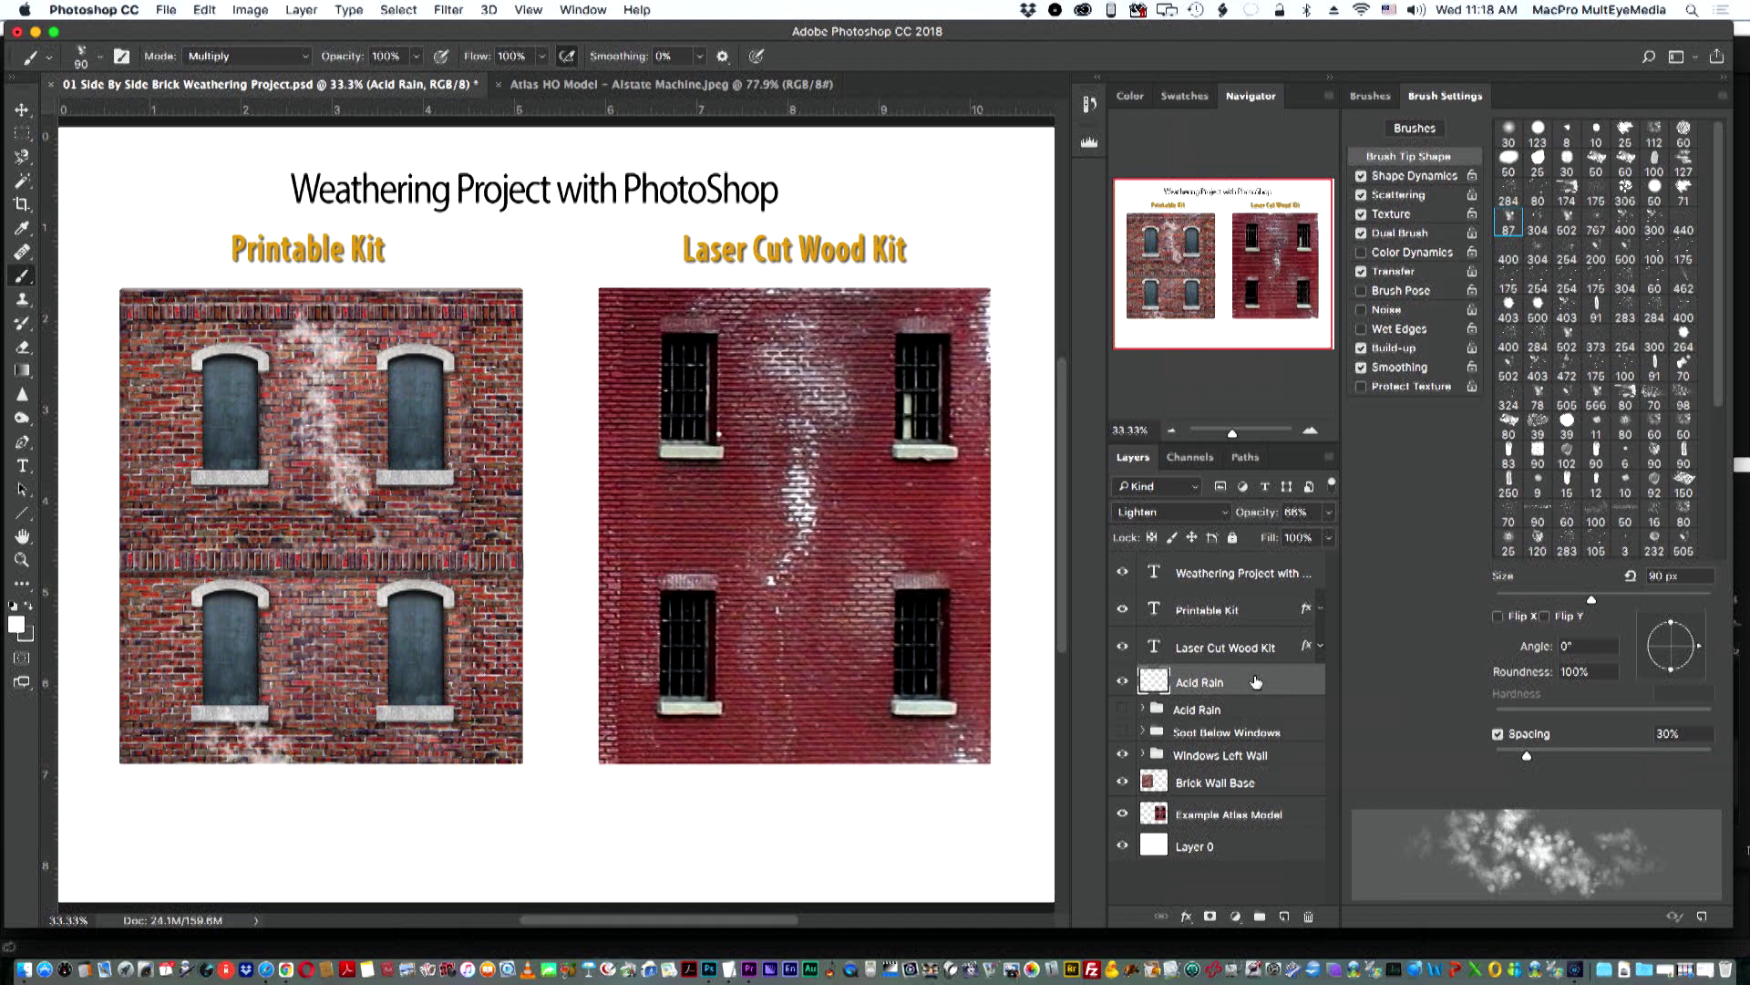
{"action": "left_click_drag", "start_coordinate": [1257, 682], "coordinate": [1243, 767]}
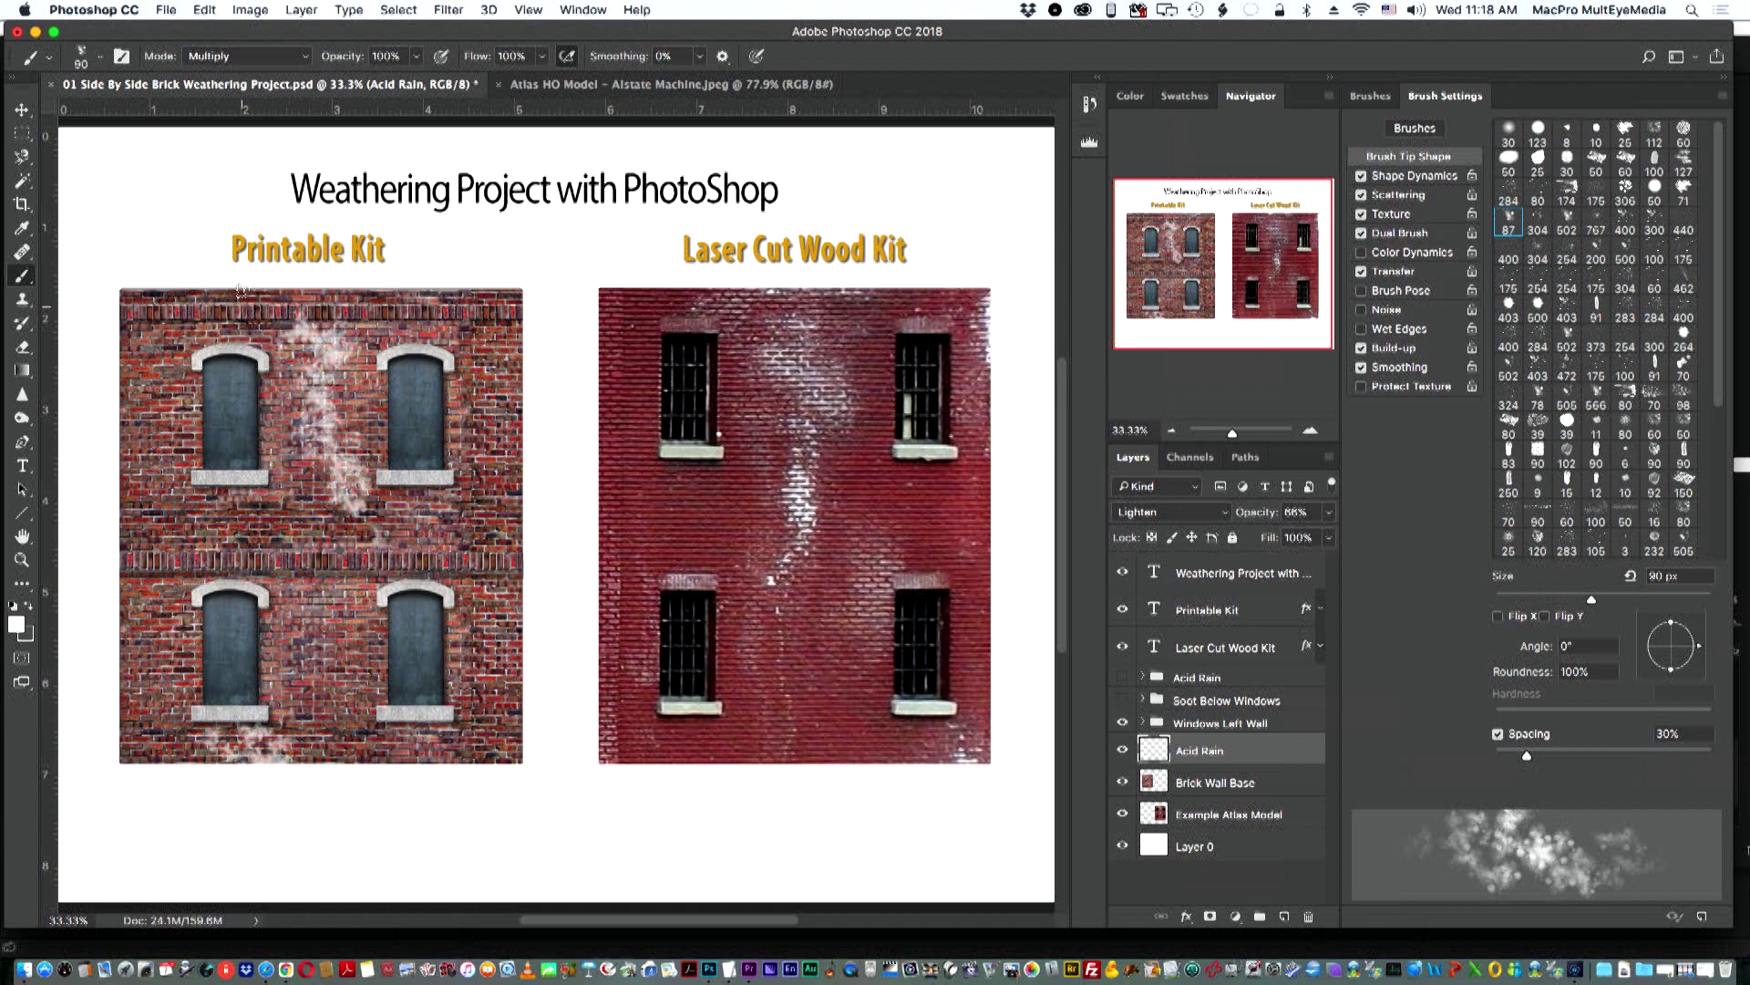
- Marquee-select a tall thin strip along the left wall's right edge
{"action": "left_click", "coordinate": [22, 137]}
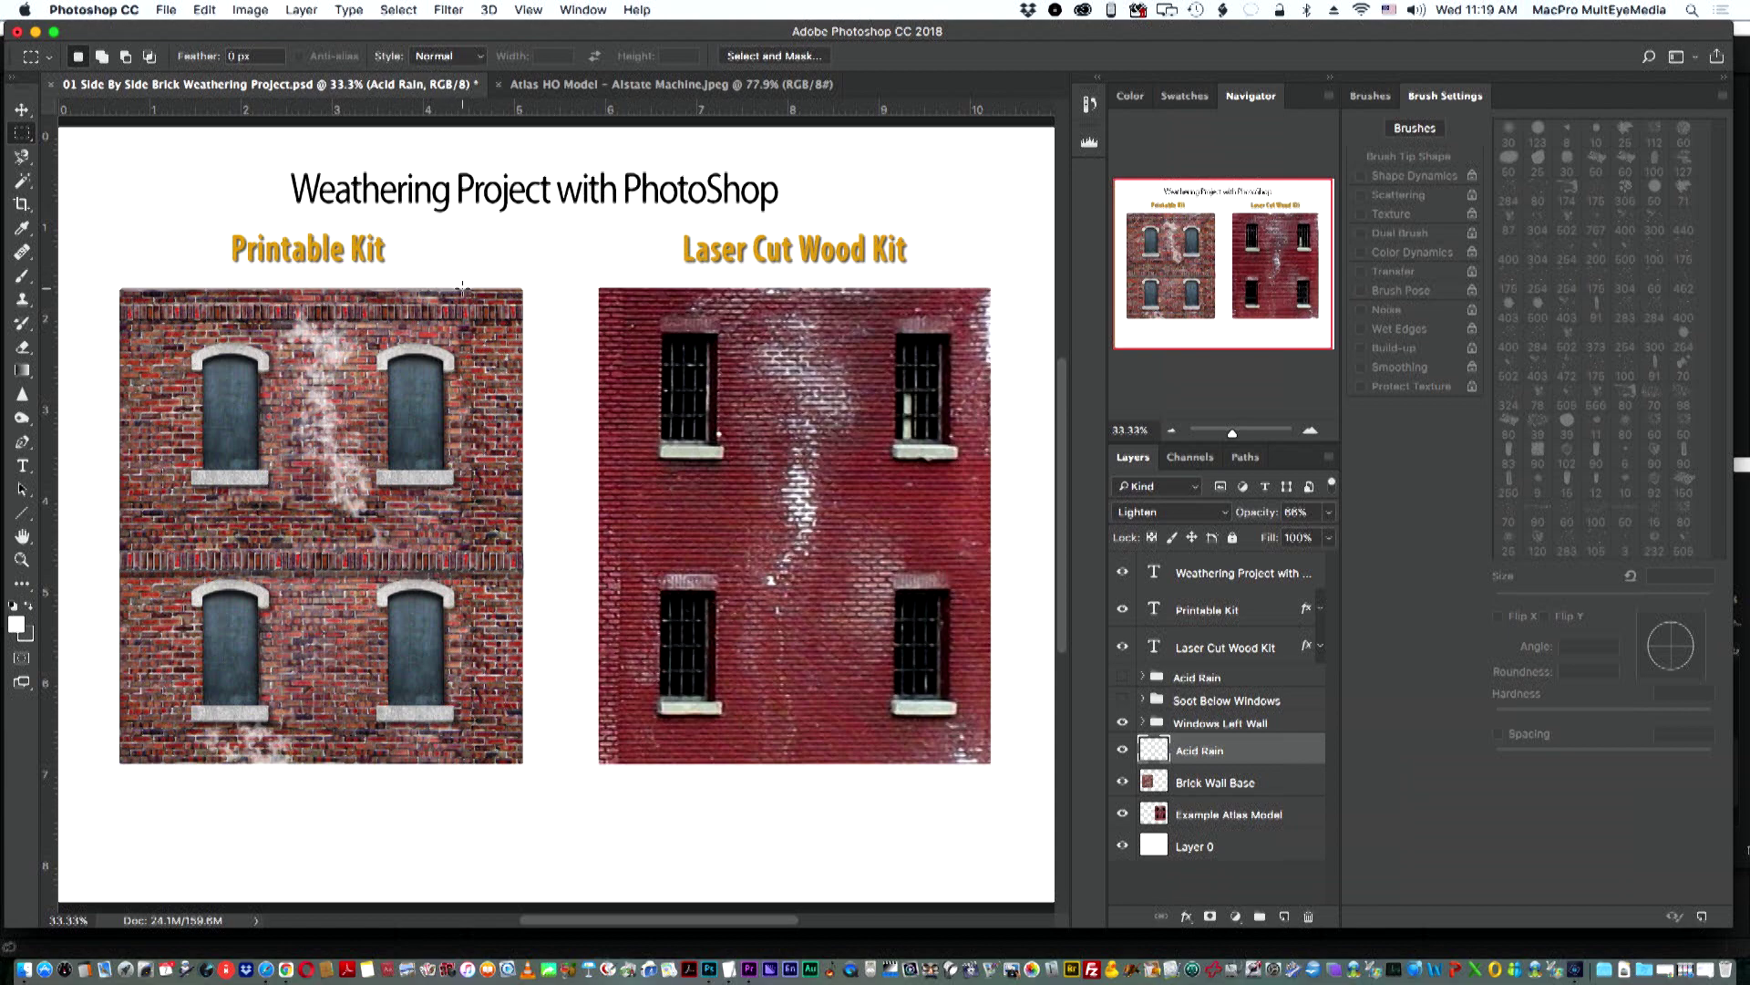
{"action": "left_click_drag", "start_coordinate": [465, 288], "coordinate": [522, 766]}
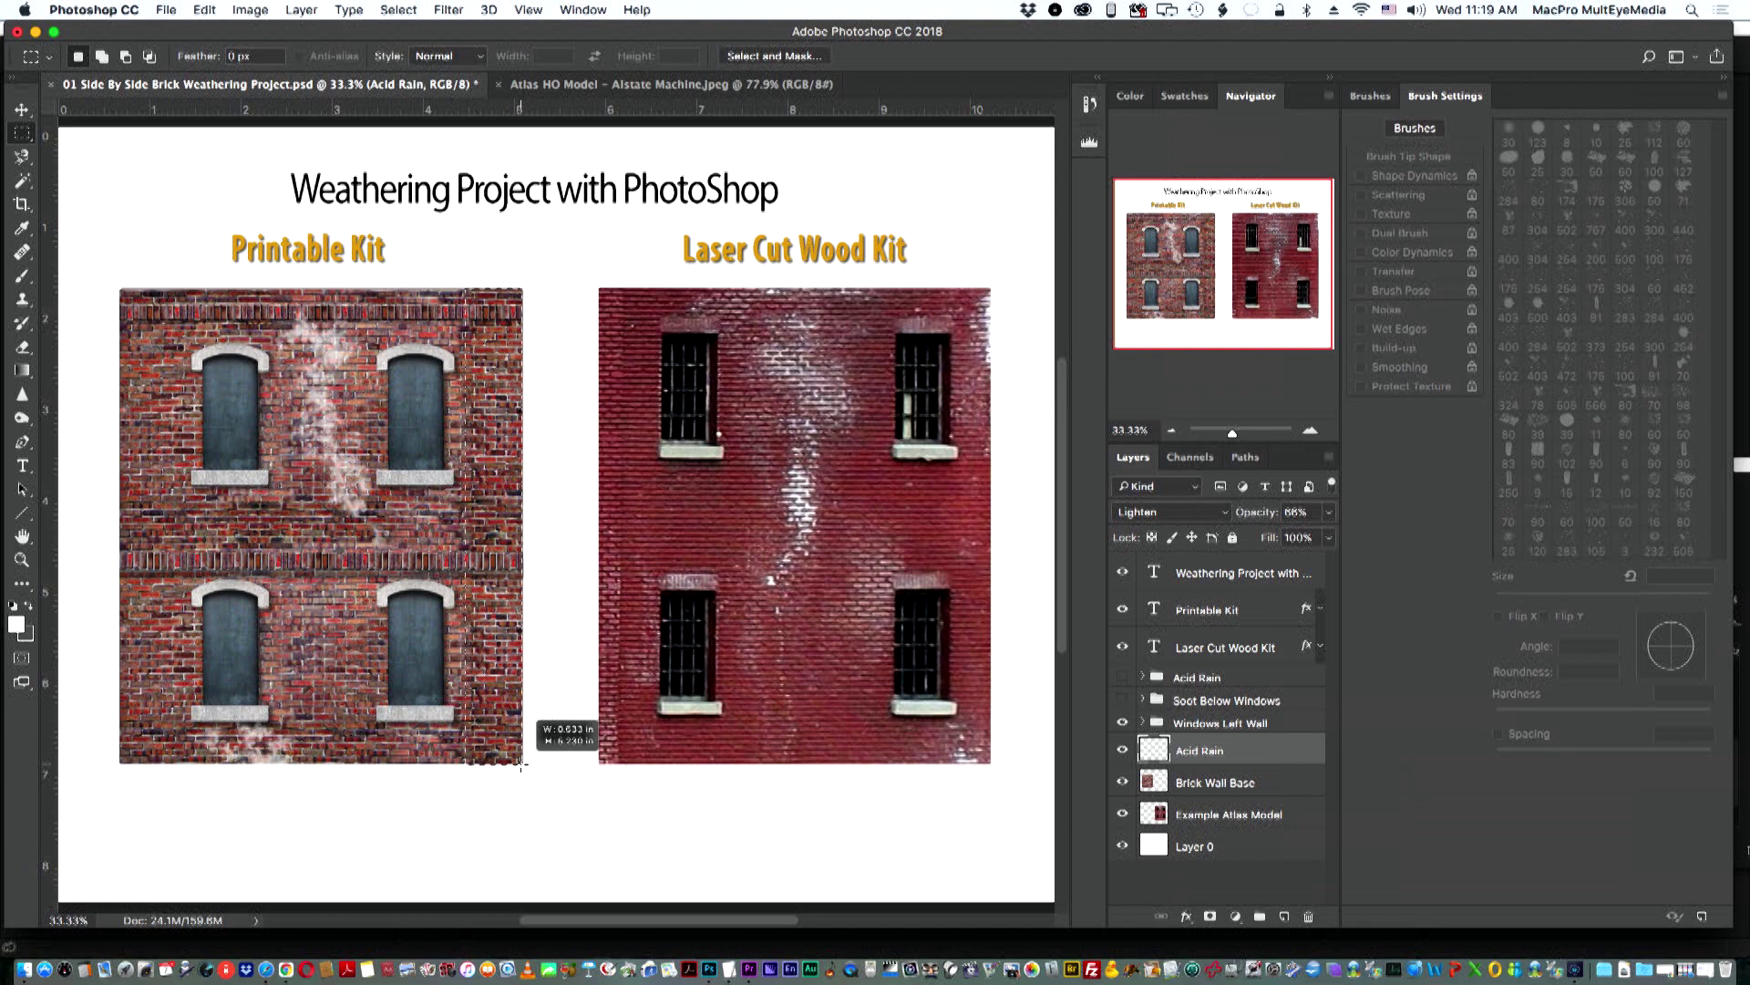
{"action": "left_click_drag", "start_coordinate": [522, 765], "coordinate": [521, 765]}
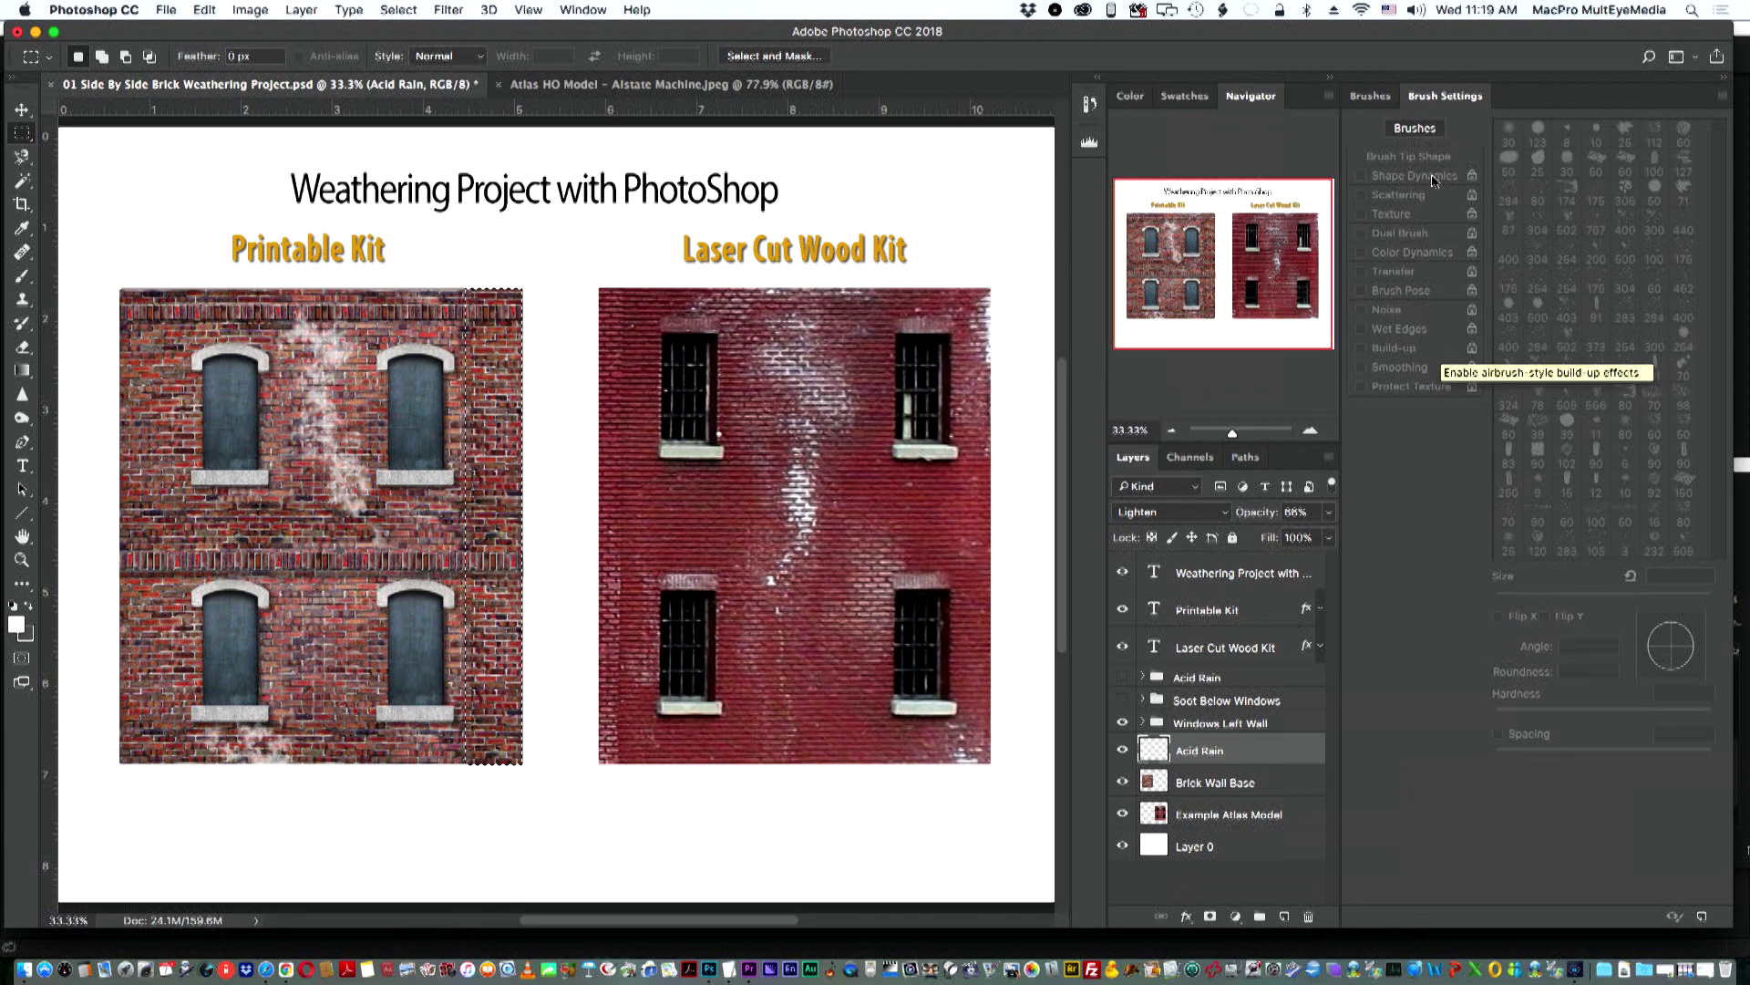
{"action": "left_click", "coordinate": [1367, 97]}
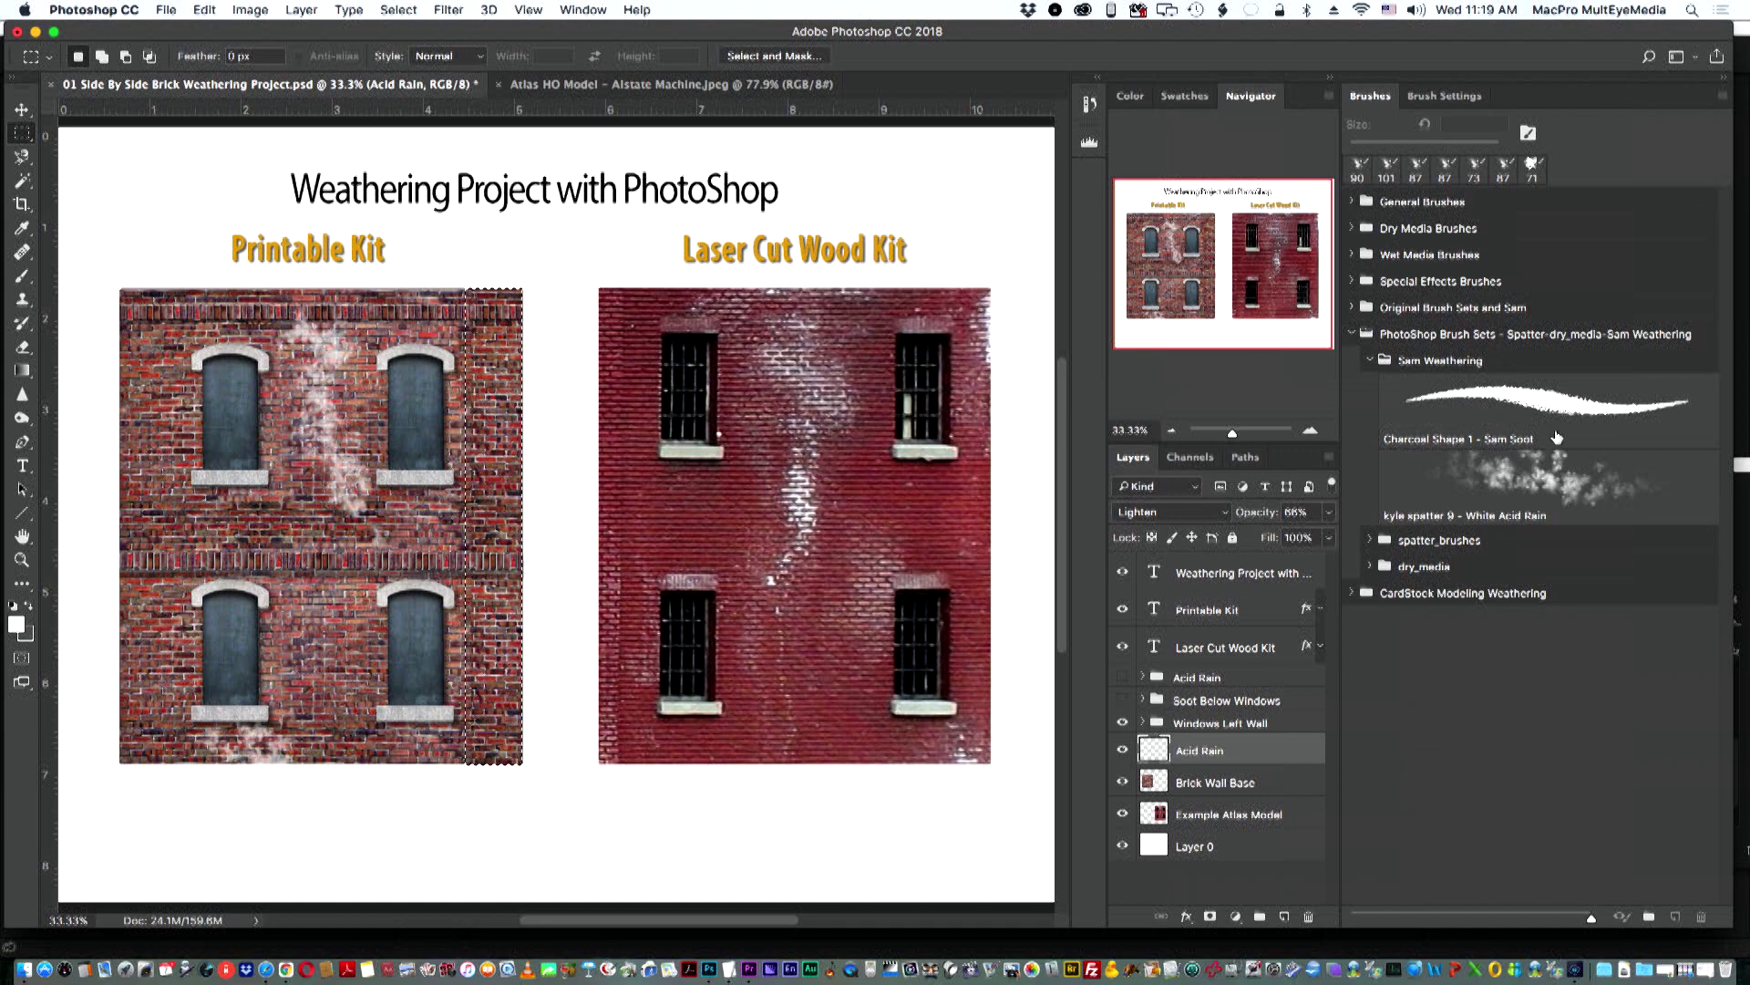
- Paint white acid-rain streaks down the selected strip with the widely spaced White Acid Rain brush
{"action": "left_click", "coordinate": [1566, 475]}
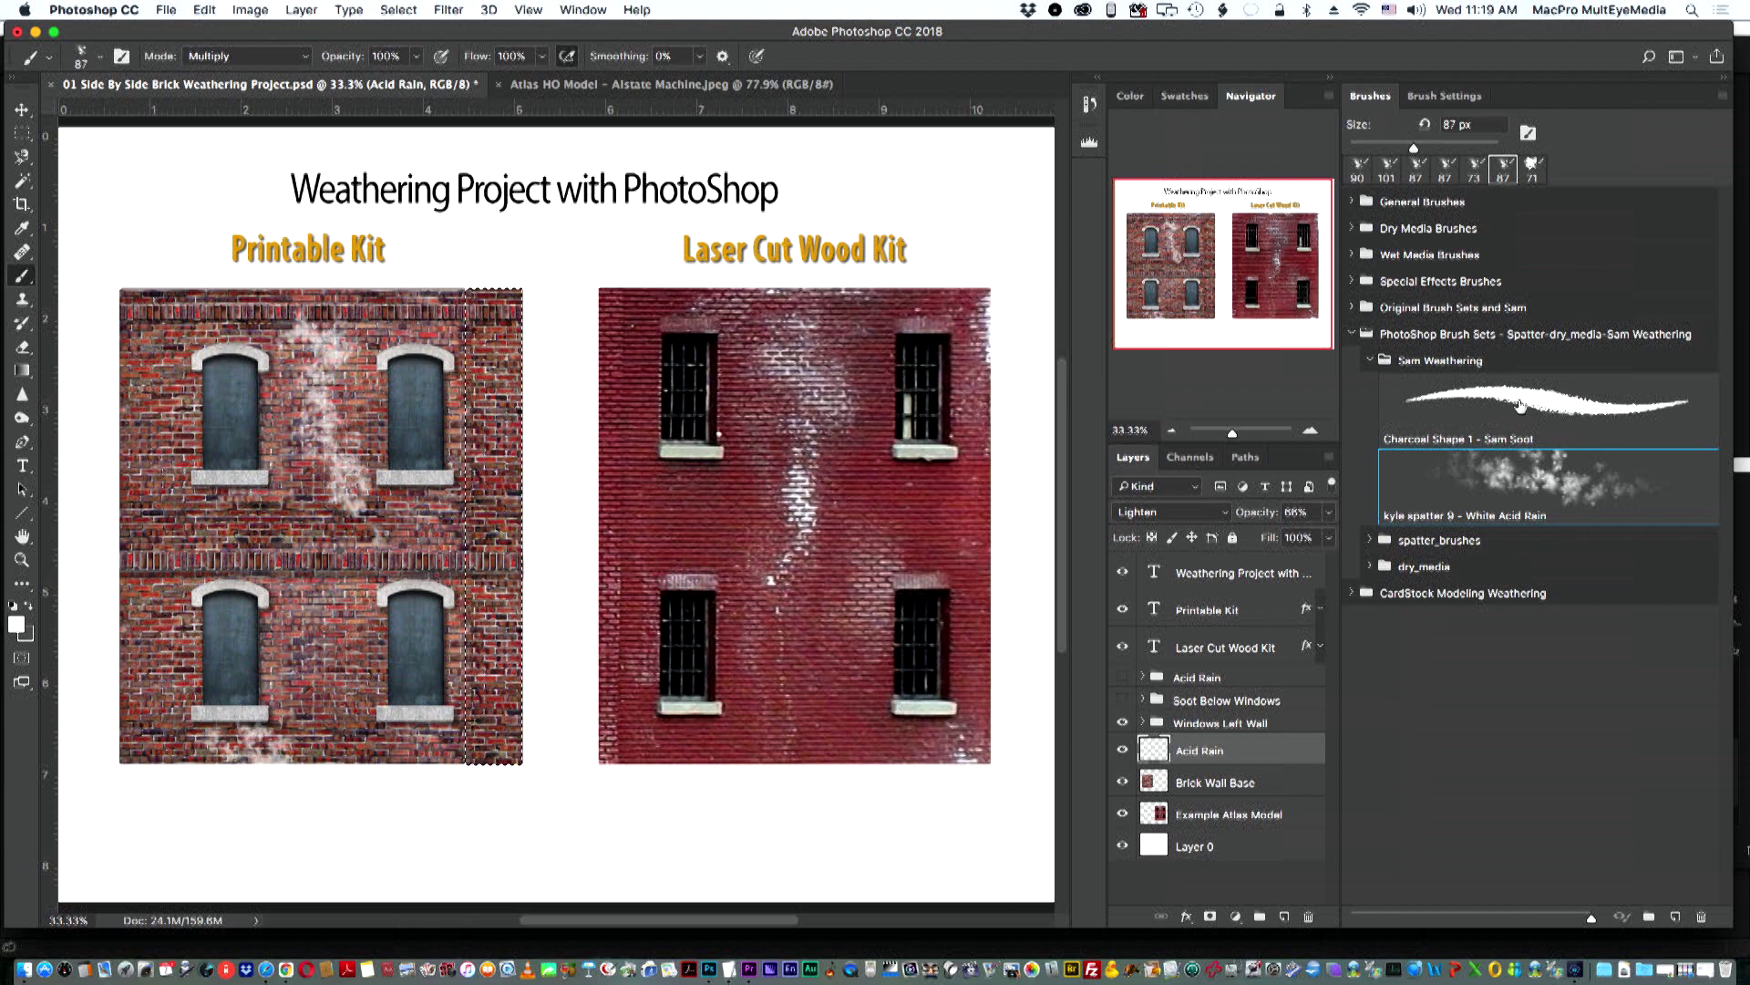
{"action": "left_click", "coordinate": [1456, 103]}
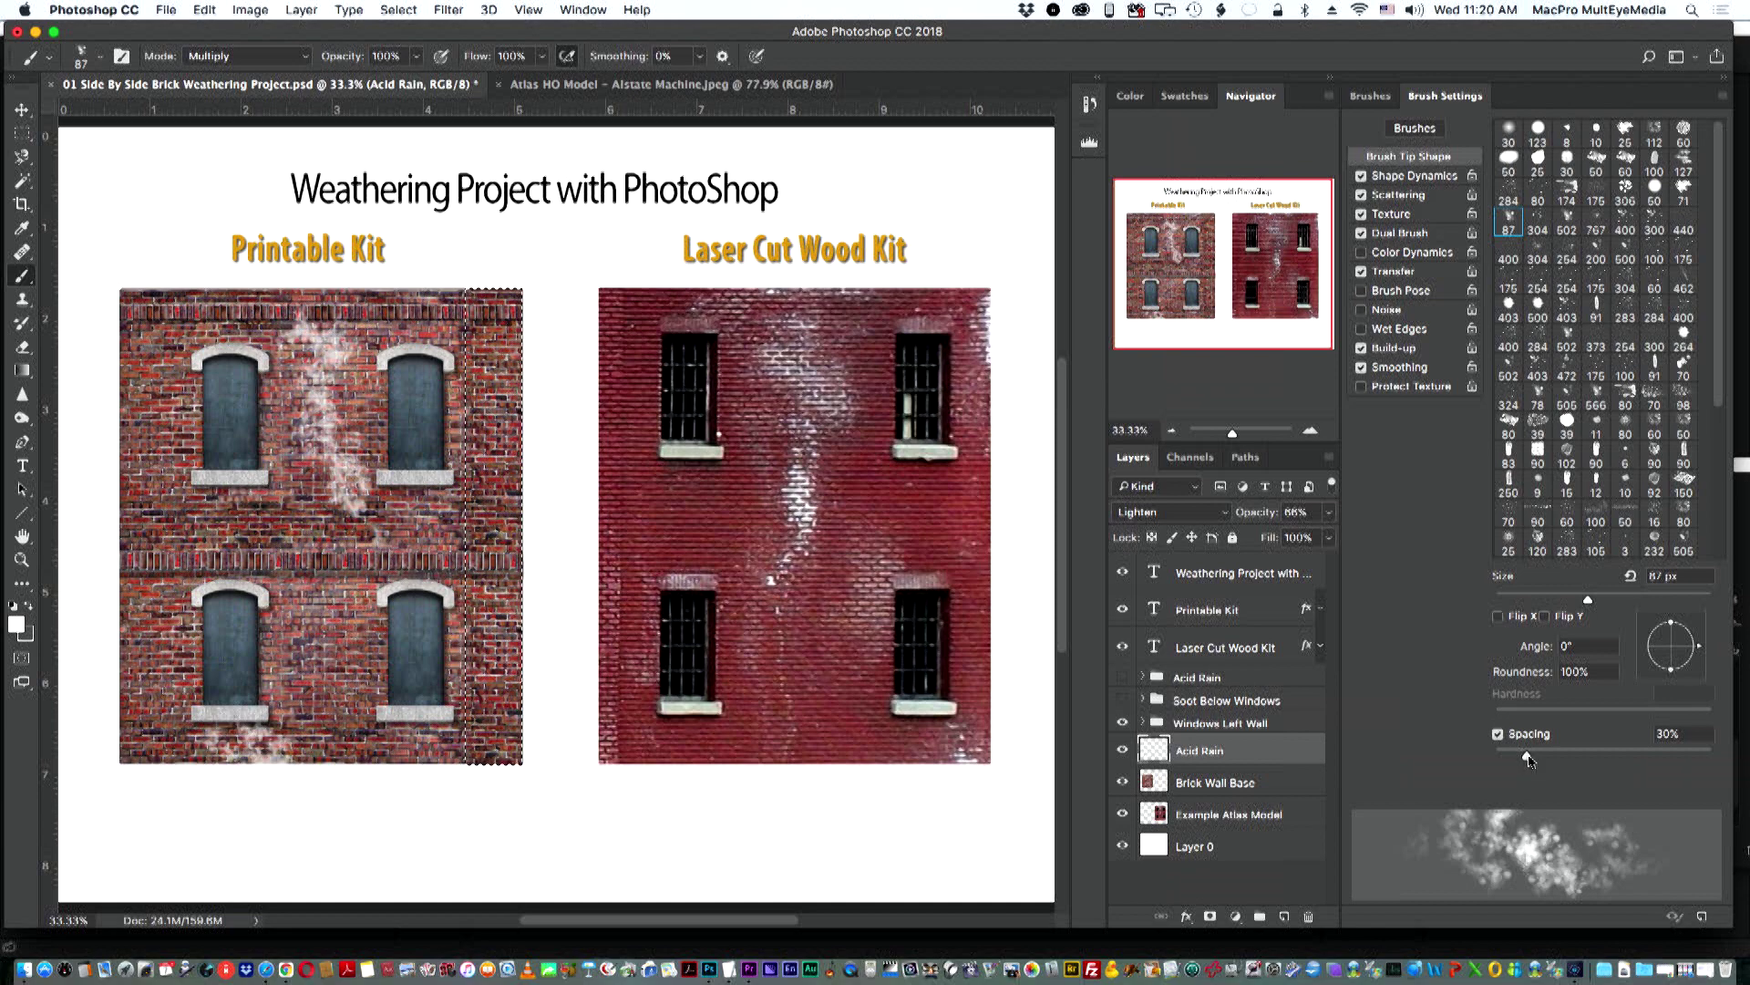
{"action": "left_click_drag", "start_coordinate": [1528, 758], "coordinate": [1555, 756]}
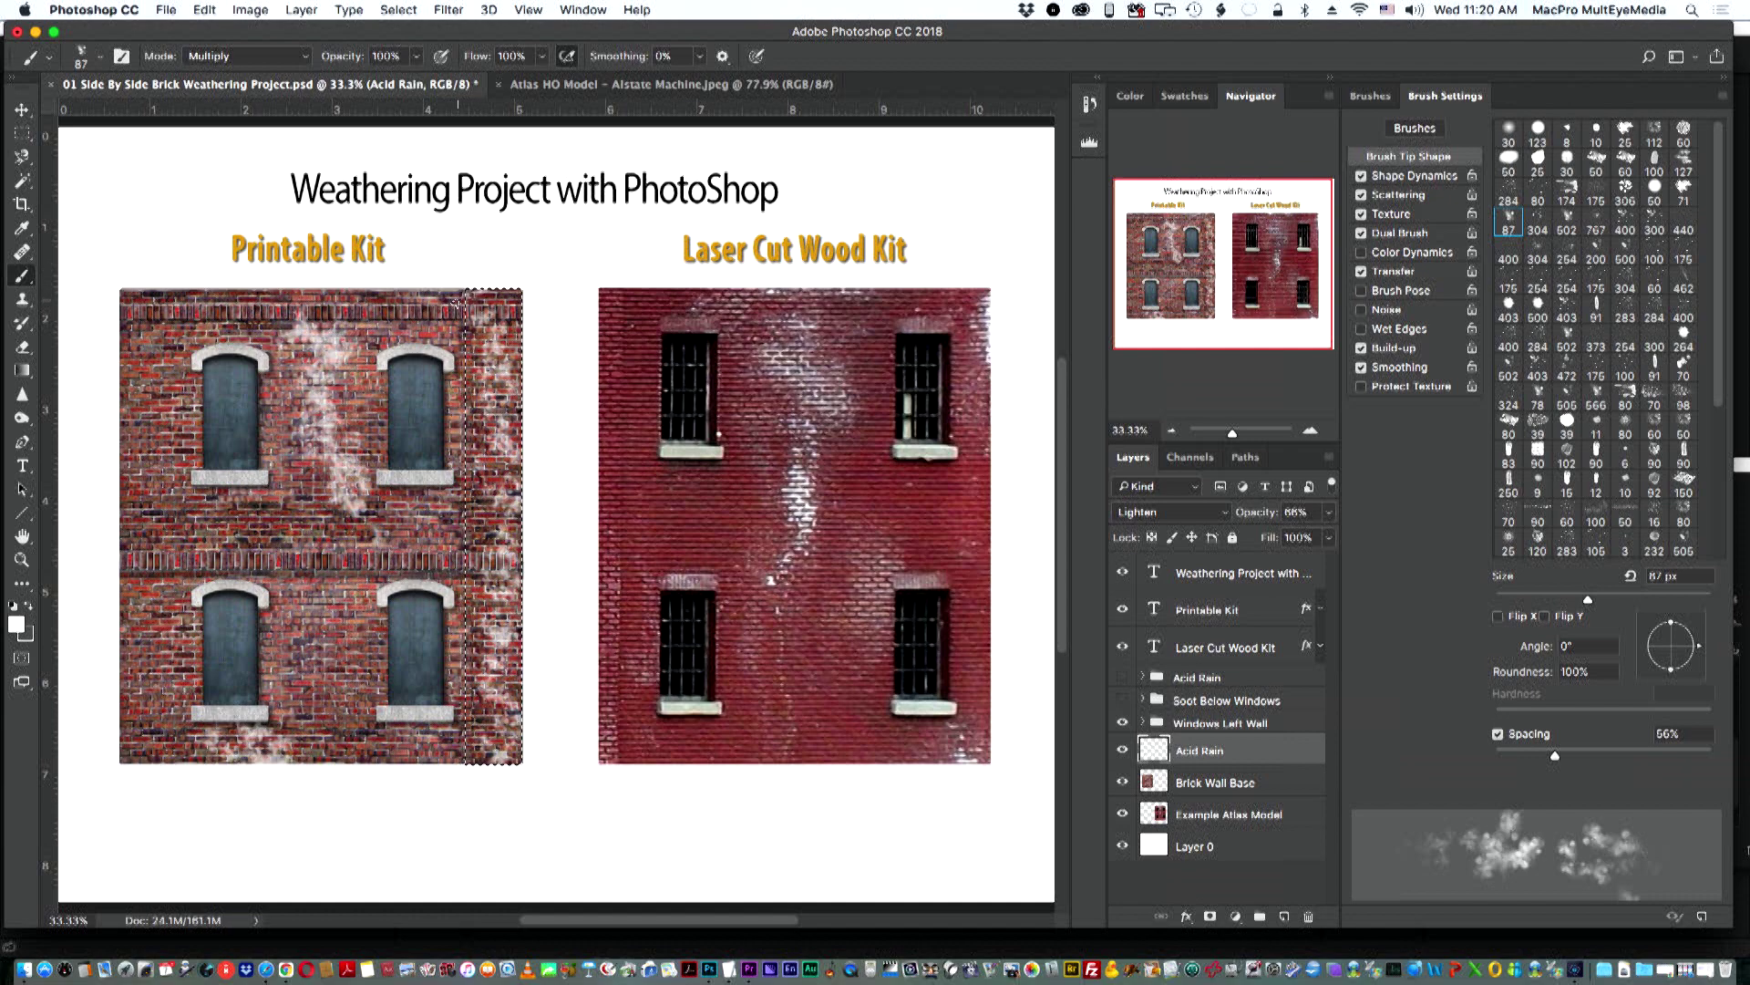
{"action": "mouse_move", "coordinate": [460, 305]}
{"action": "left_mouse_down"}
{"action": "mouse_move", "coordinate": [468, 345]}
{"action": "mouse_move", "coordinate": [477, 420]}
{"action": "mouse_move", "coordinate": [503, 736]}
{"action": "left_mouse_up"}
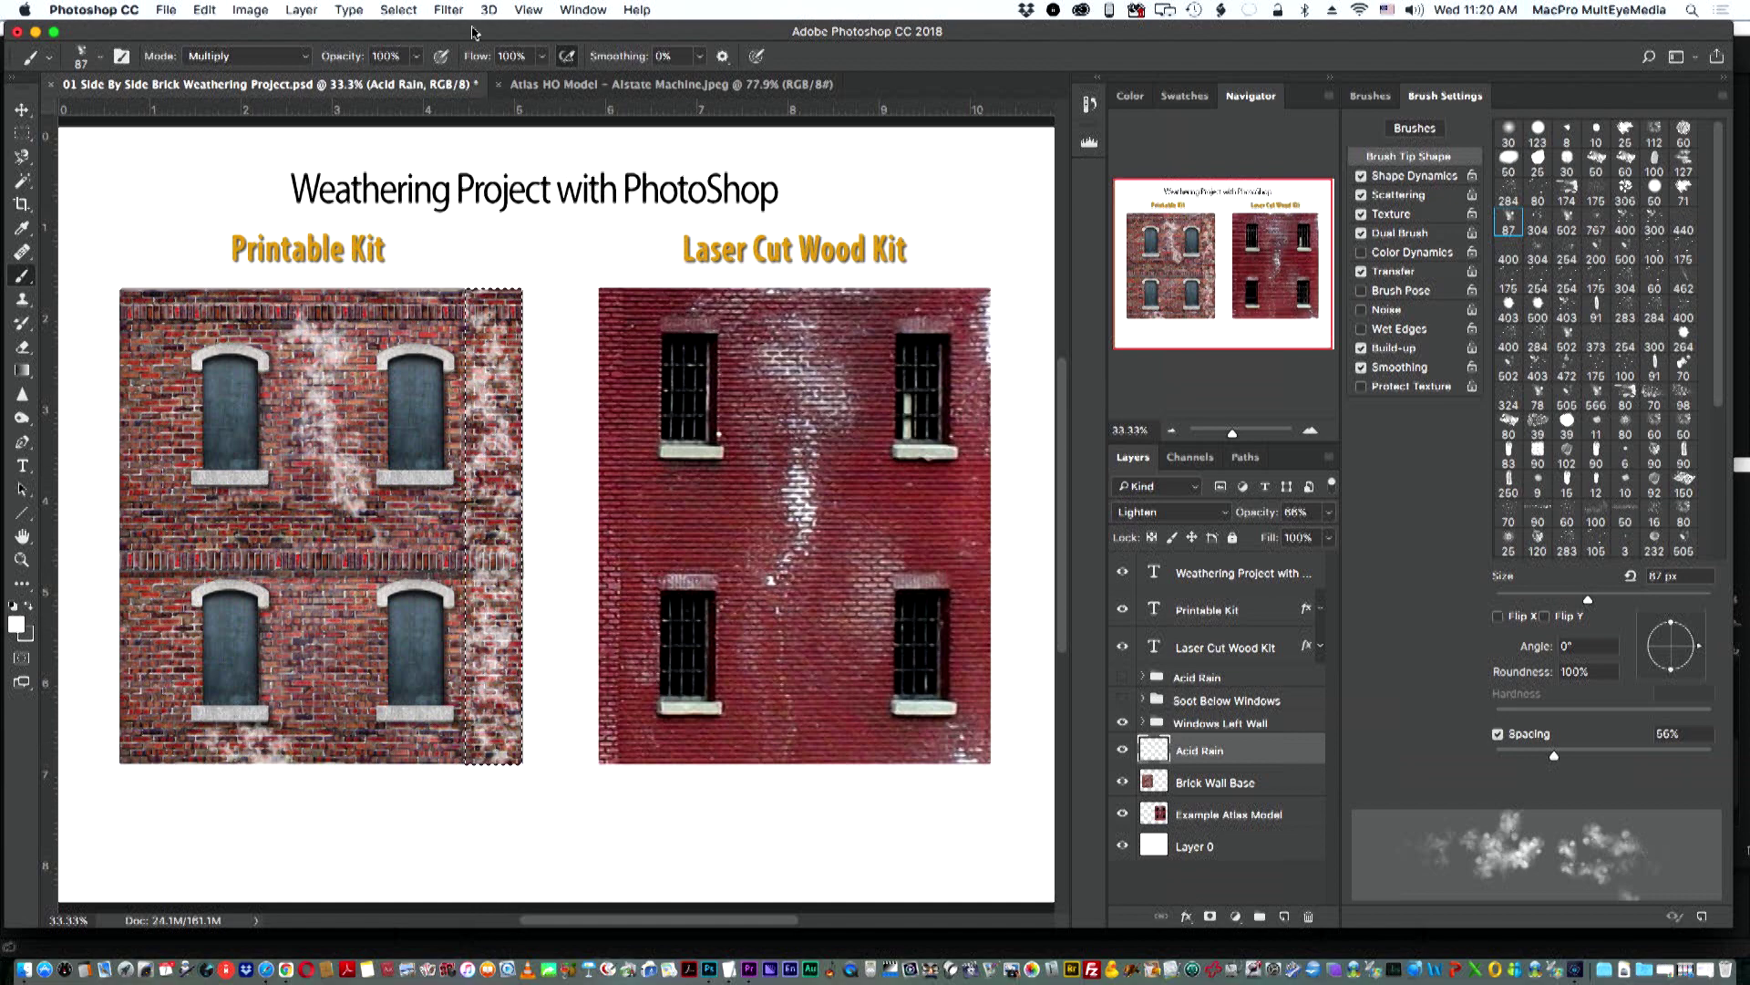
- Deselect the edge strip and save the project
{"action": "left_click", "coordinate": [401, 10]}
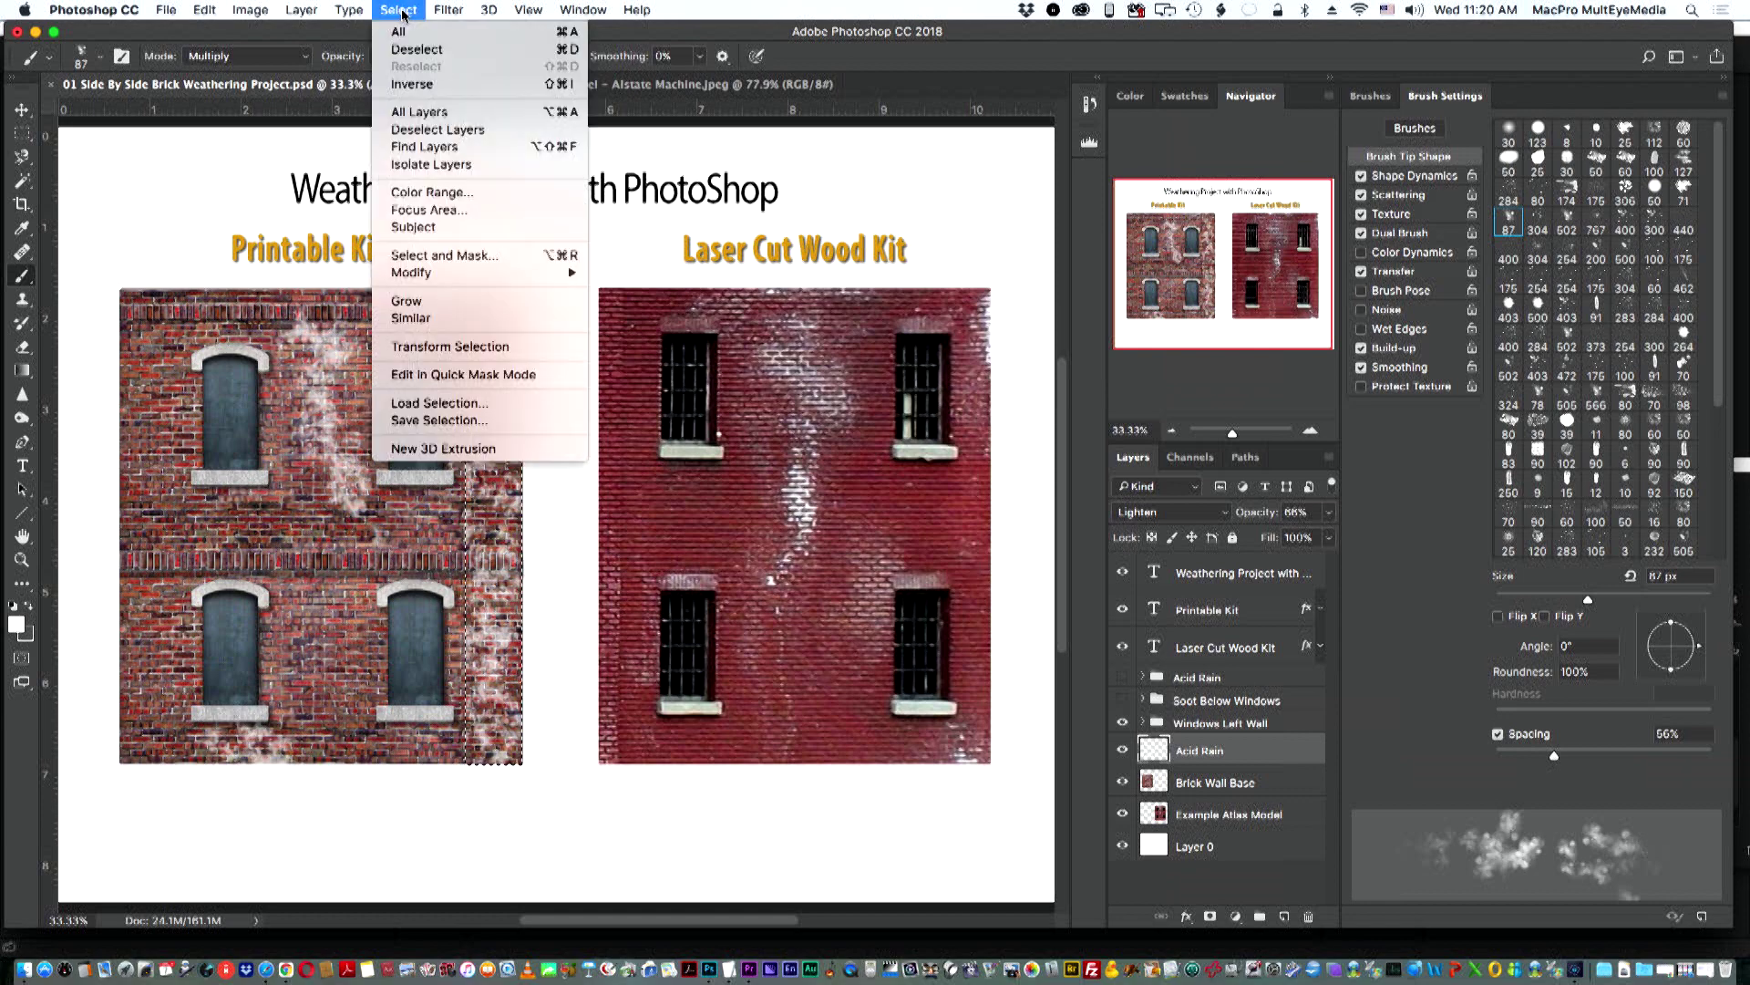
{"action": "left_click", "coordinate": [412, 49]}
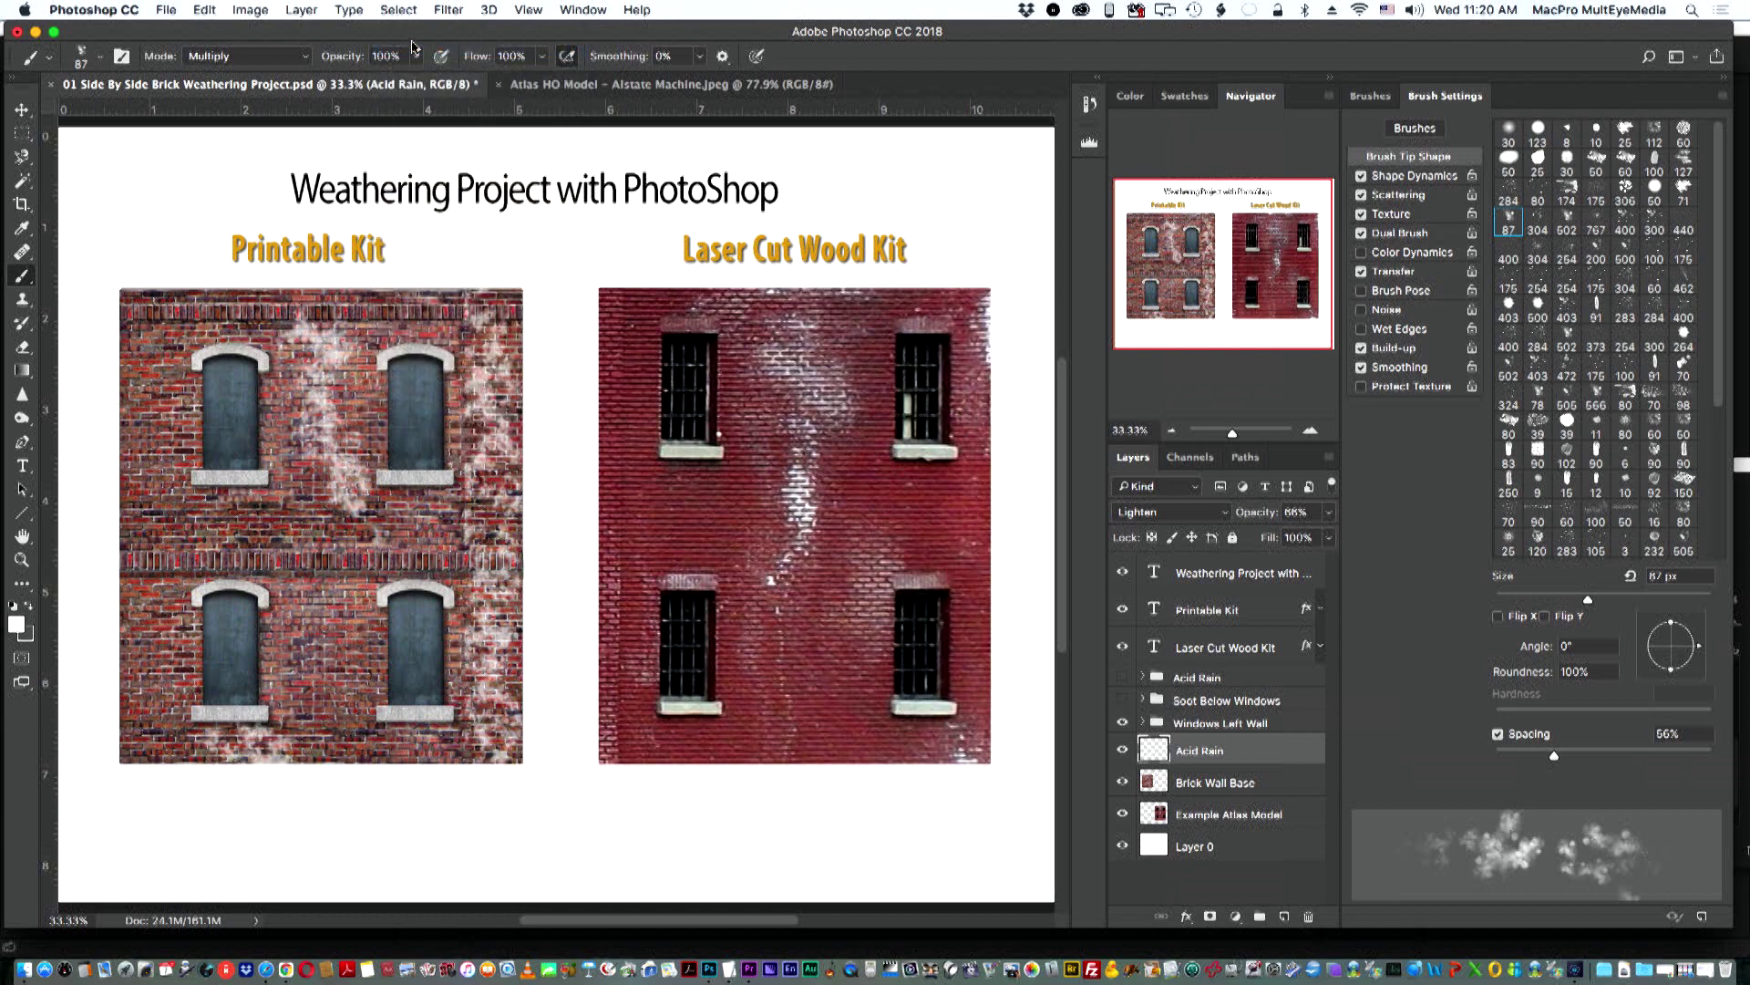
{"action": "key", "text": "super+s"}
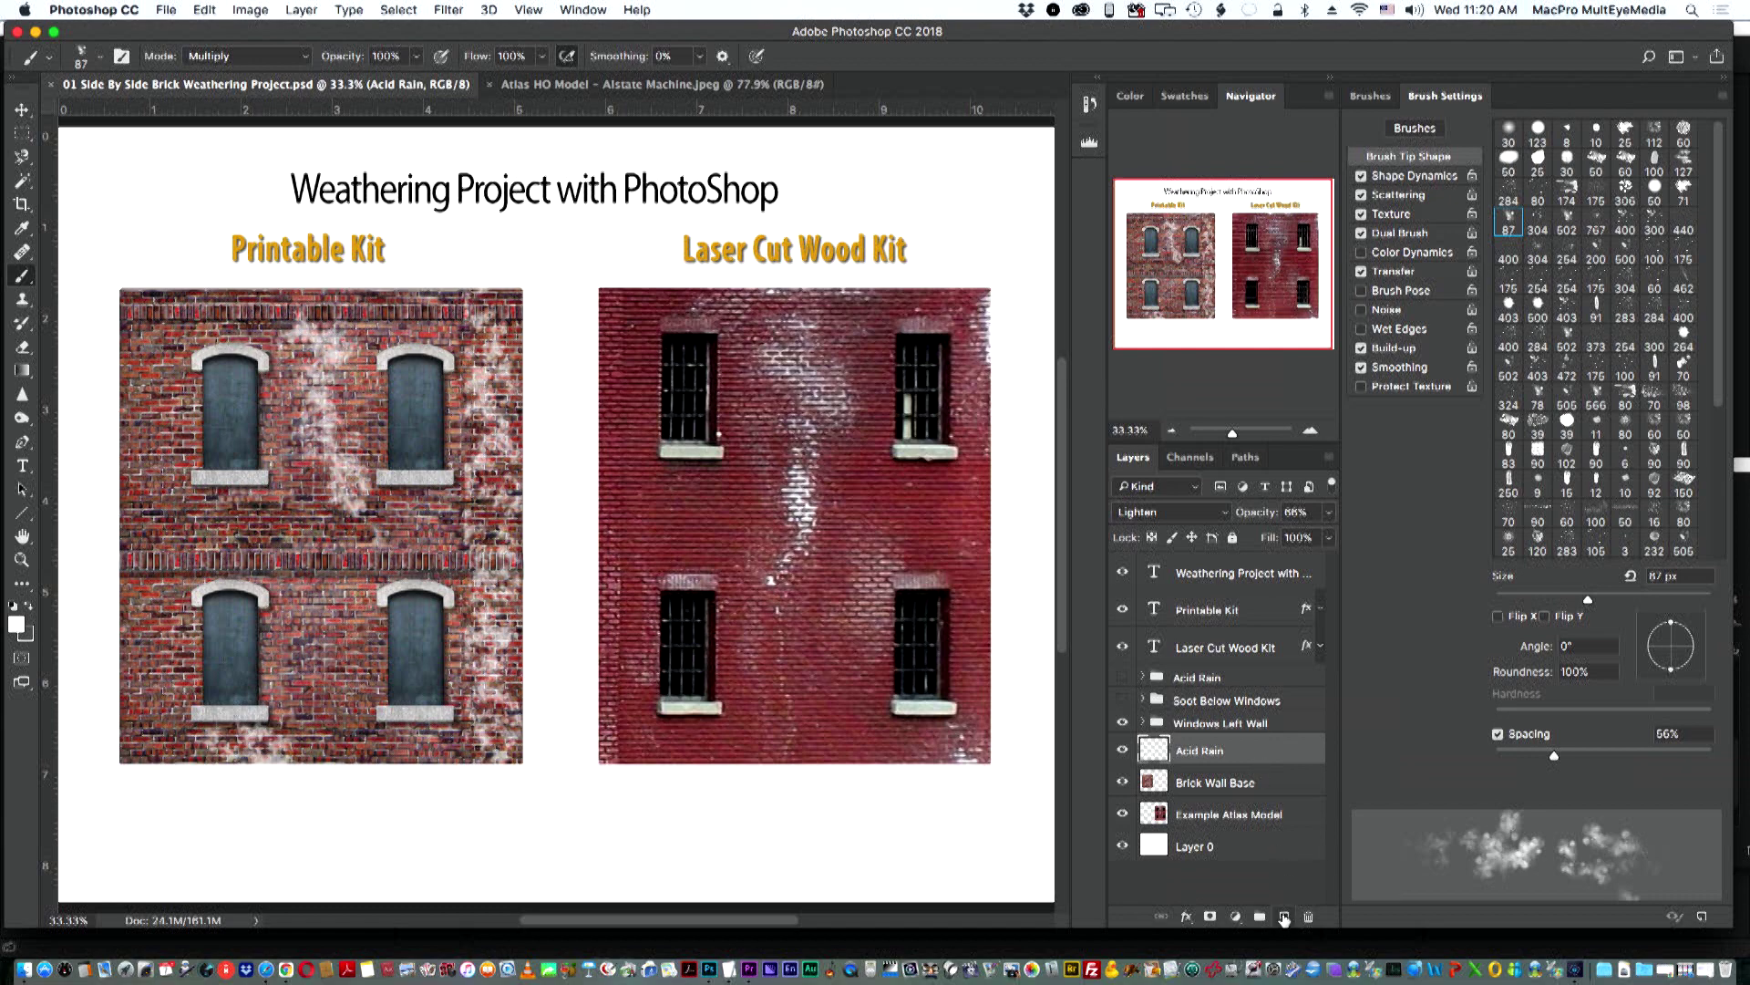
- Add a new layer above Acid Rain and name it Soot
{"action": "left_click", "coordinate": [1284, 917]}
{"action": "double_click", "coordinate": [1196, 749]}
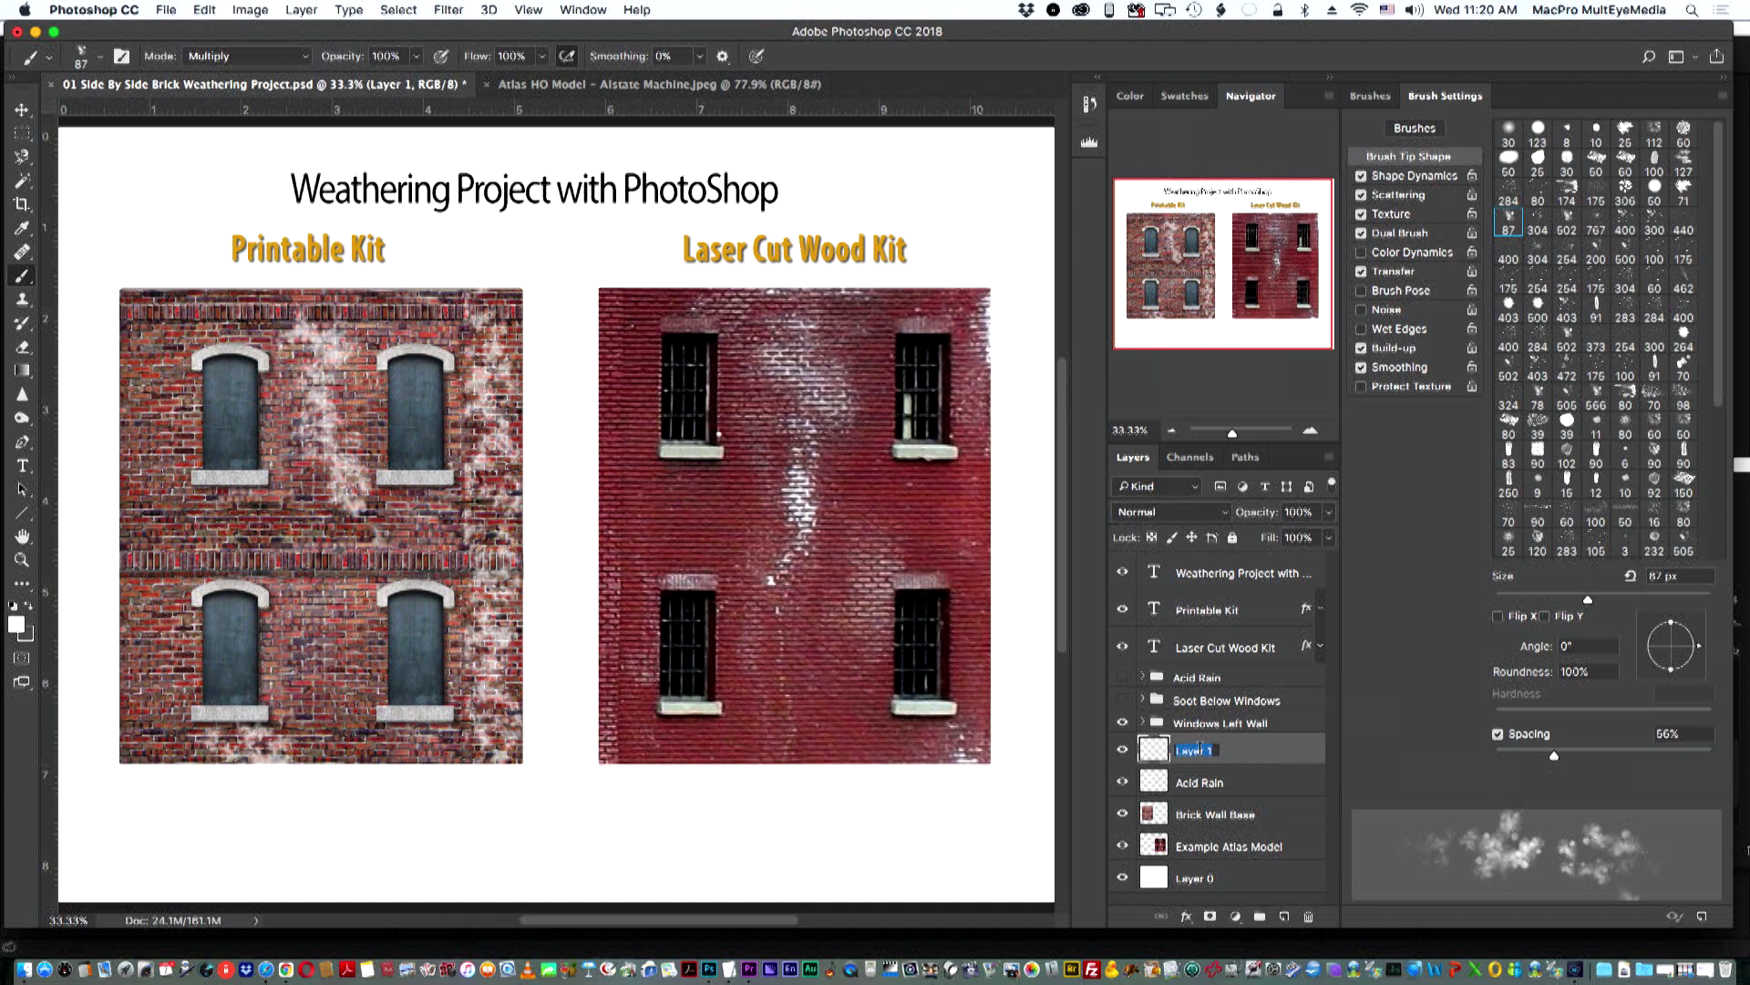
{"action": "type", "text": "Soot"}
{"action": "key", "text": "Return"}
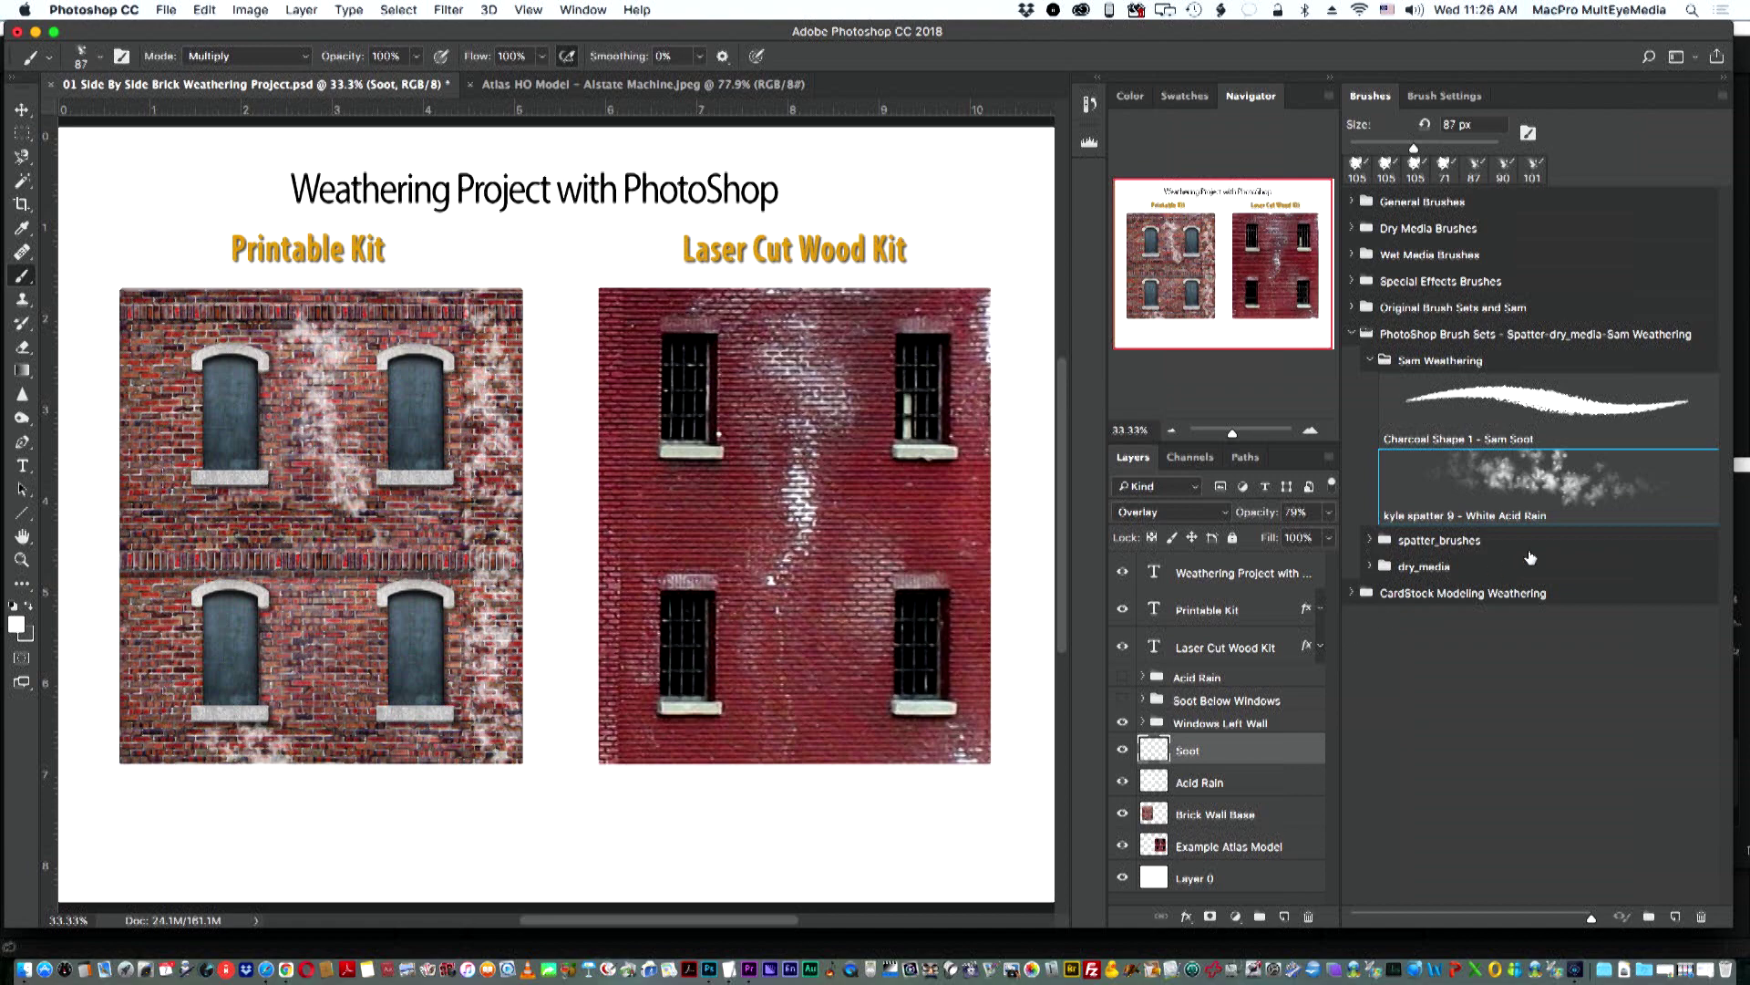
- Load the Charcoal Shape 1 - Sam Soot brush at 71 px for the Soot layer
{"action": "left_click", "coordinate": [1573, 415]}
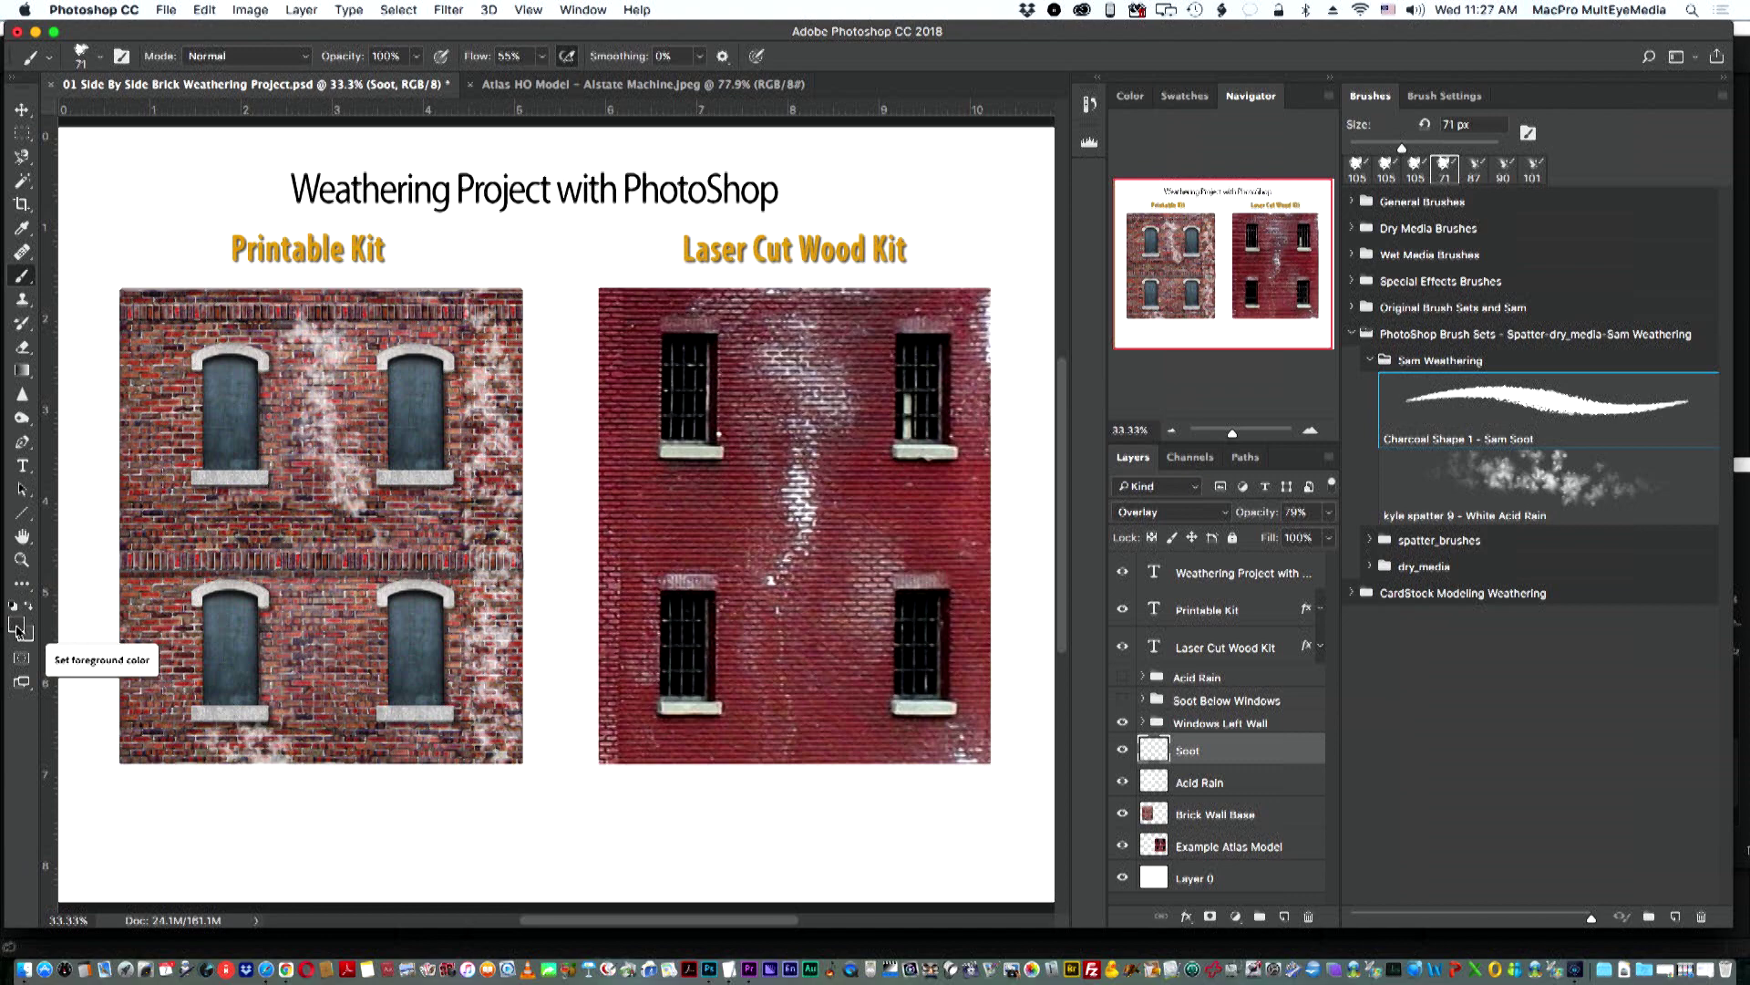
{"action": "left_click", "coordinate": [1462, 98]}
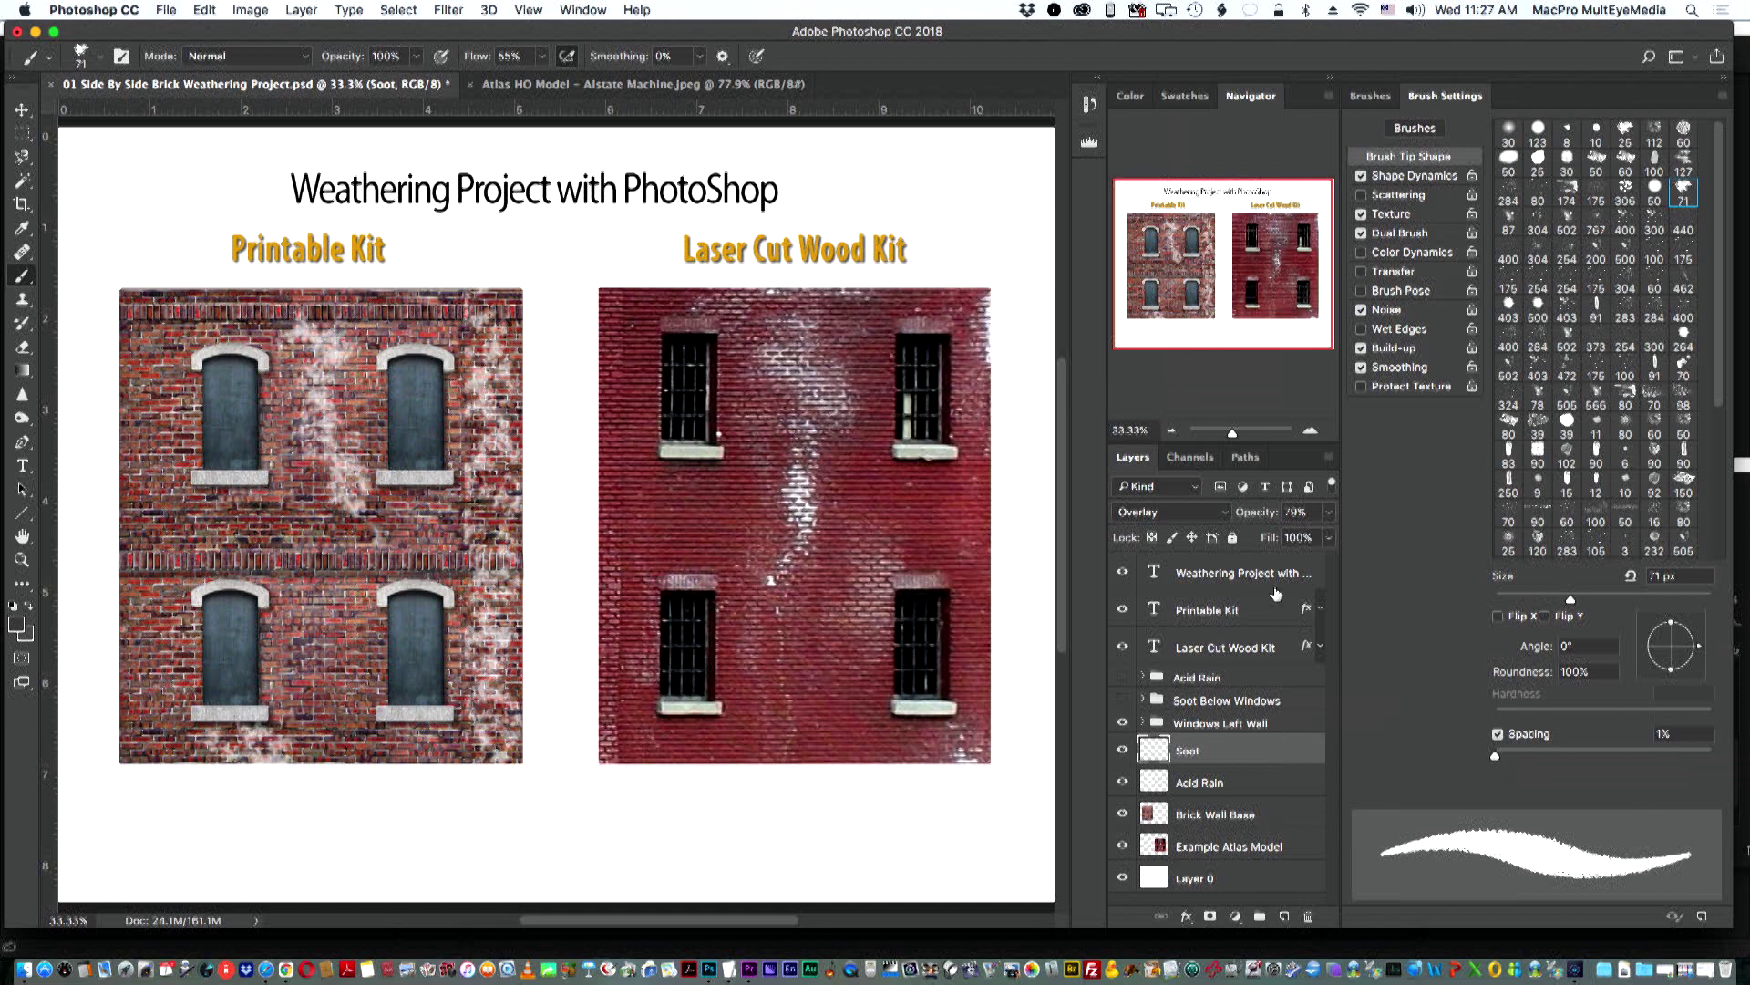
{"action": "left_click", "coordinate": [1227, 512]}
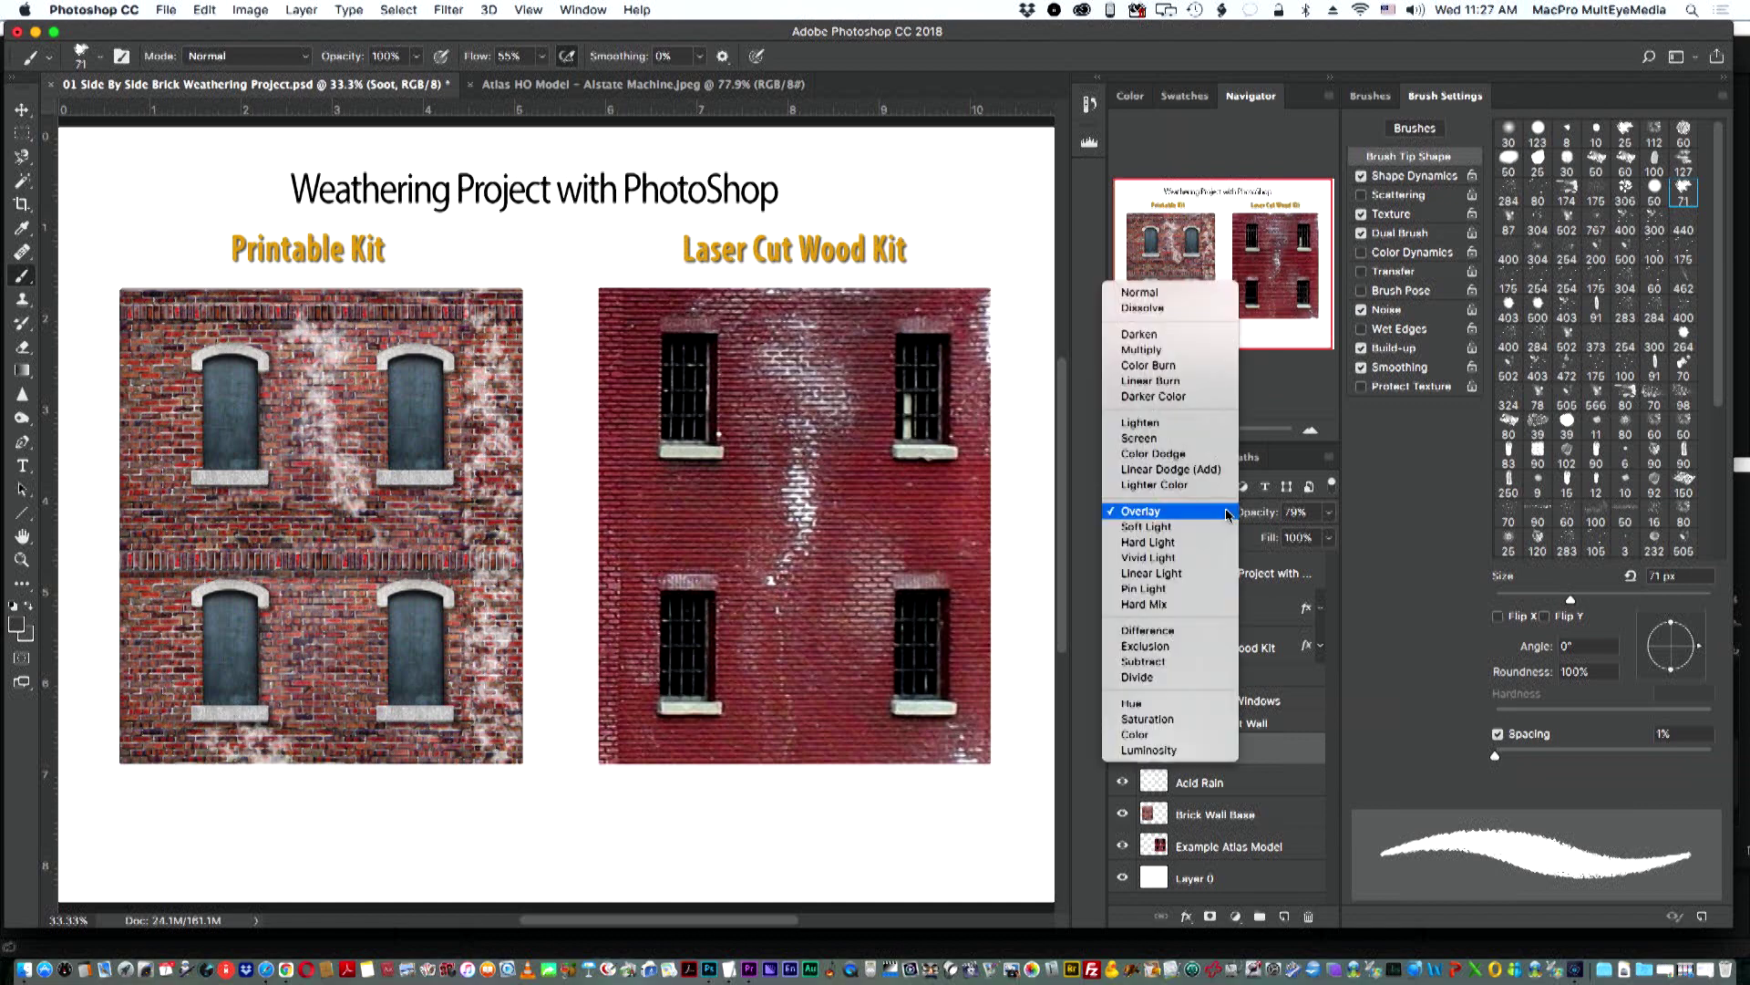
- Keep Soot in Overlay mode, darken the top dentil row, and raise opacity to about 85%
{"action": "left_click", "coordinate": [1227, 512]}
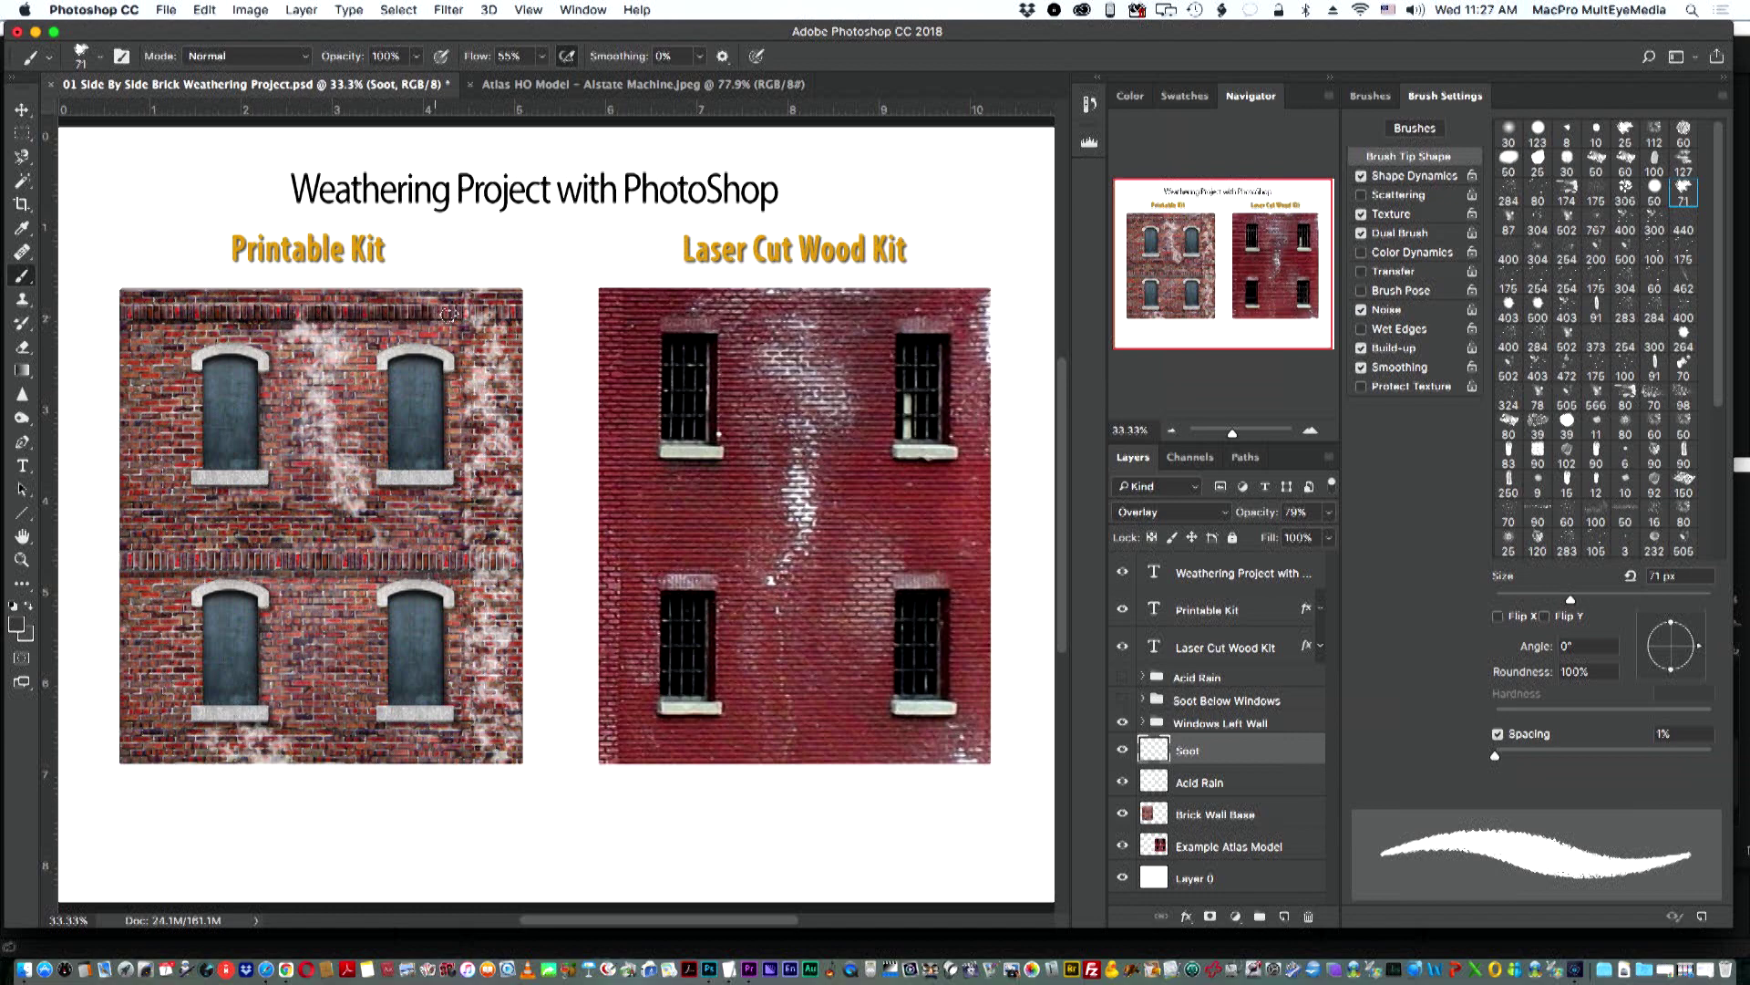
{"action": "left_click_drag", "start_coordinate": [449, 312], "coordinate": [516, 317]}
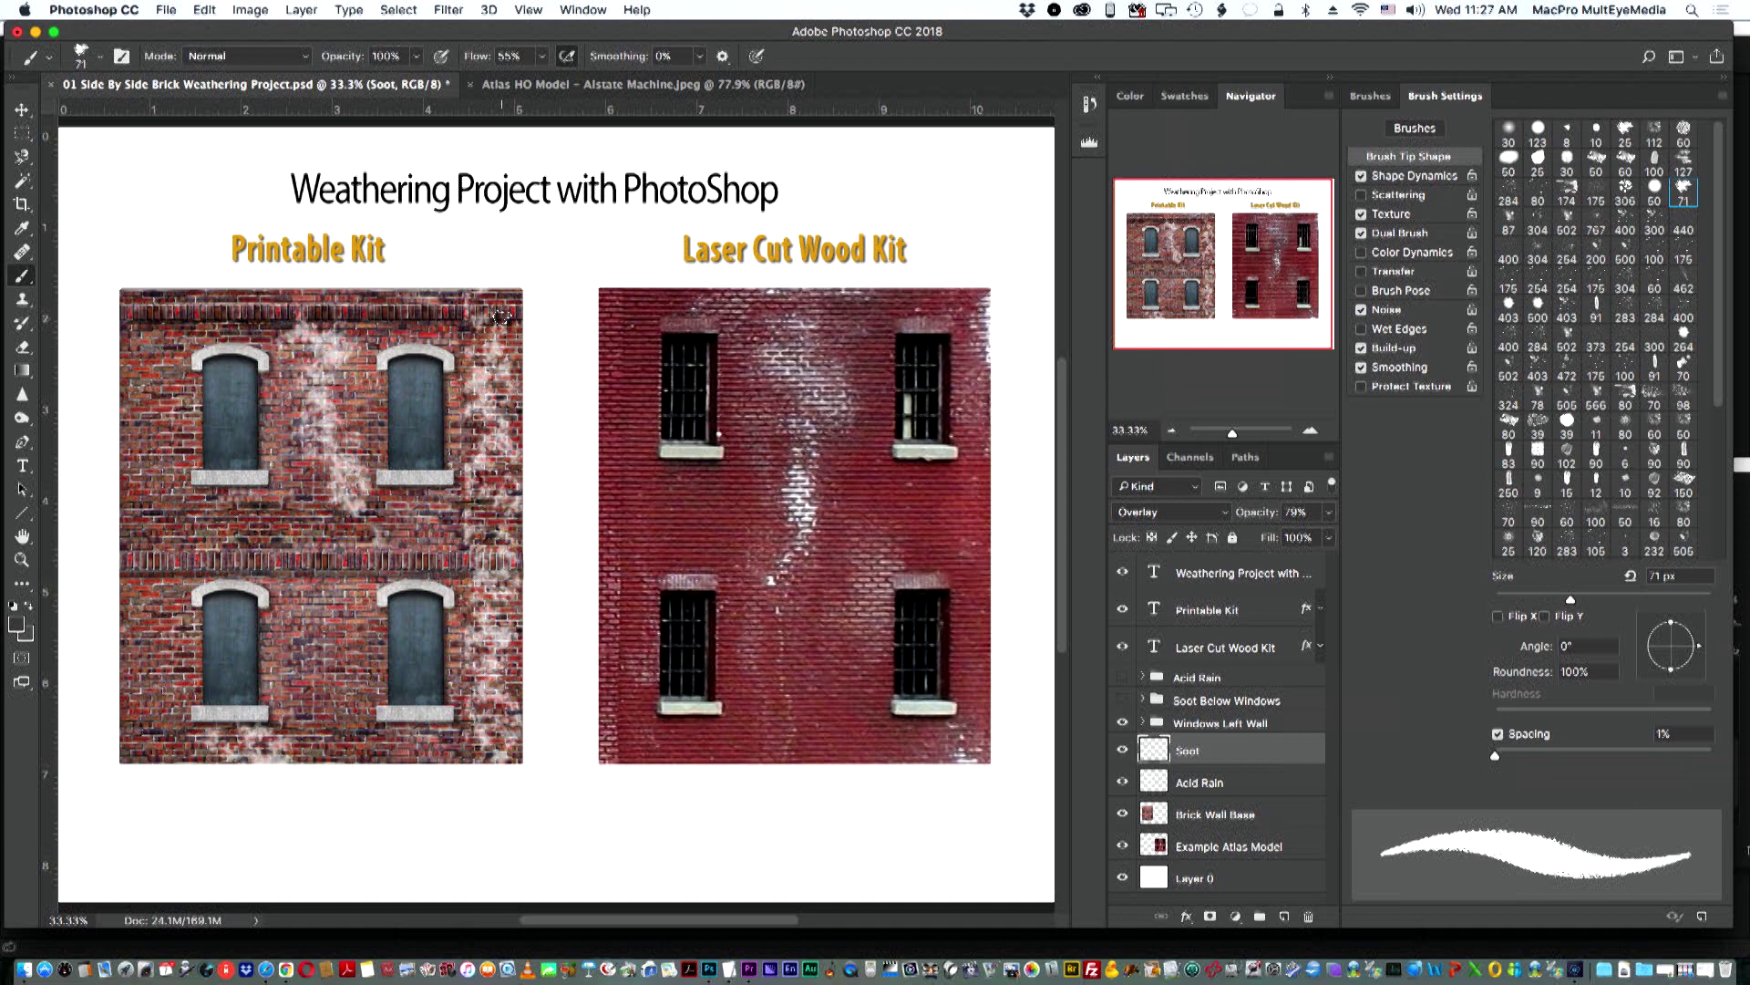
{"action": "left_click", "coordinate": [1331, 512]}
{"action": "left_click_drag", "start_coordinate": [1309, 538], "coordinate": [1317, 538]}
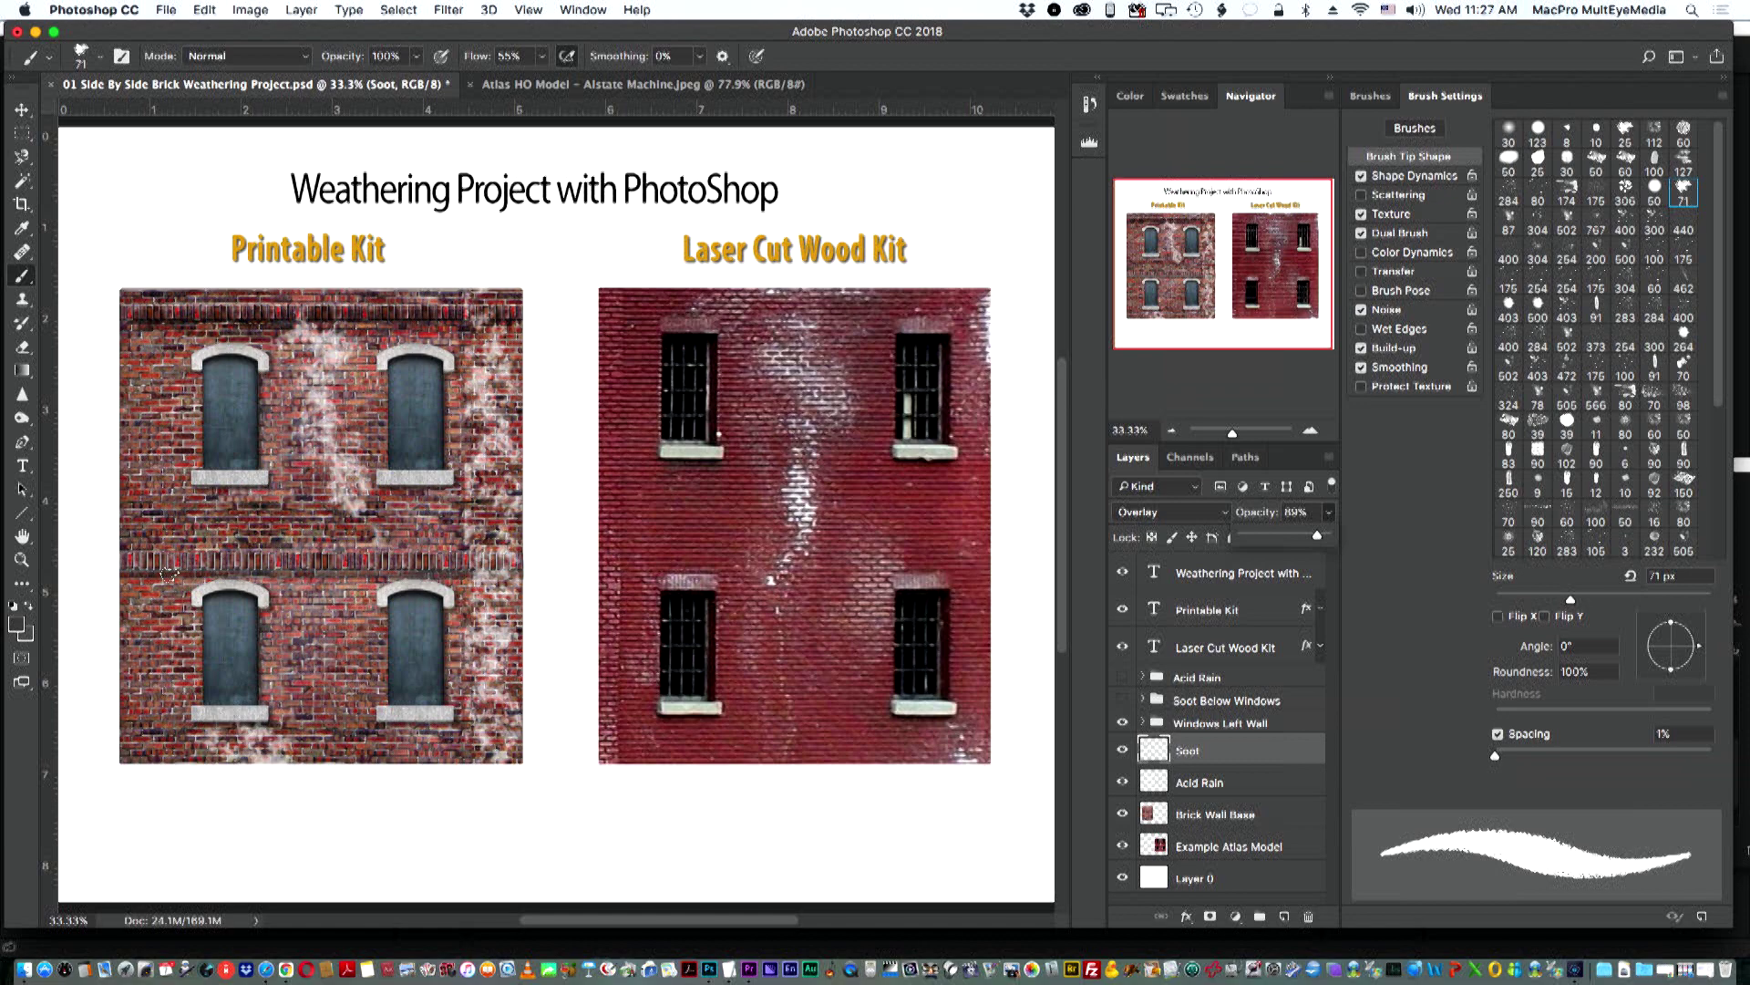
- Brush soot along the soldier brick course and below the lower-left window sill
{"action": "left_click_drag", "start_coordinate": [127, 575], "coordinate": [470, 574]}
{"action": "left_click_drag", "start_coordinate": [137, 566], "coordinate": [459, 575]}
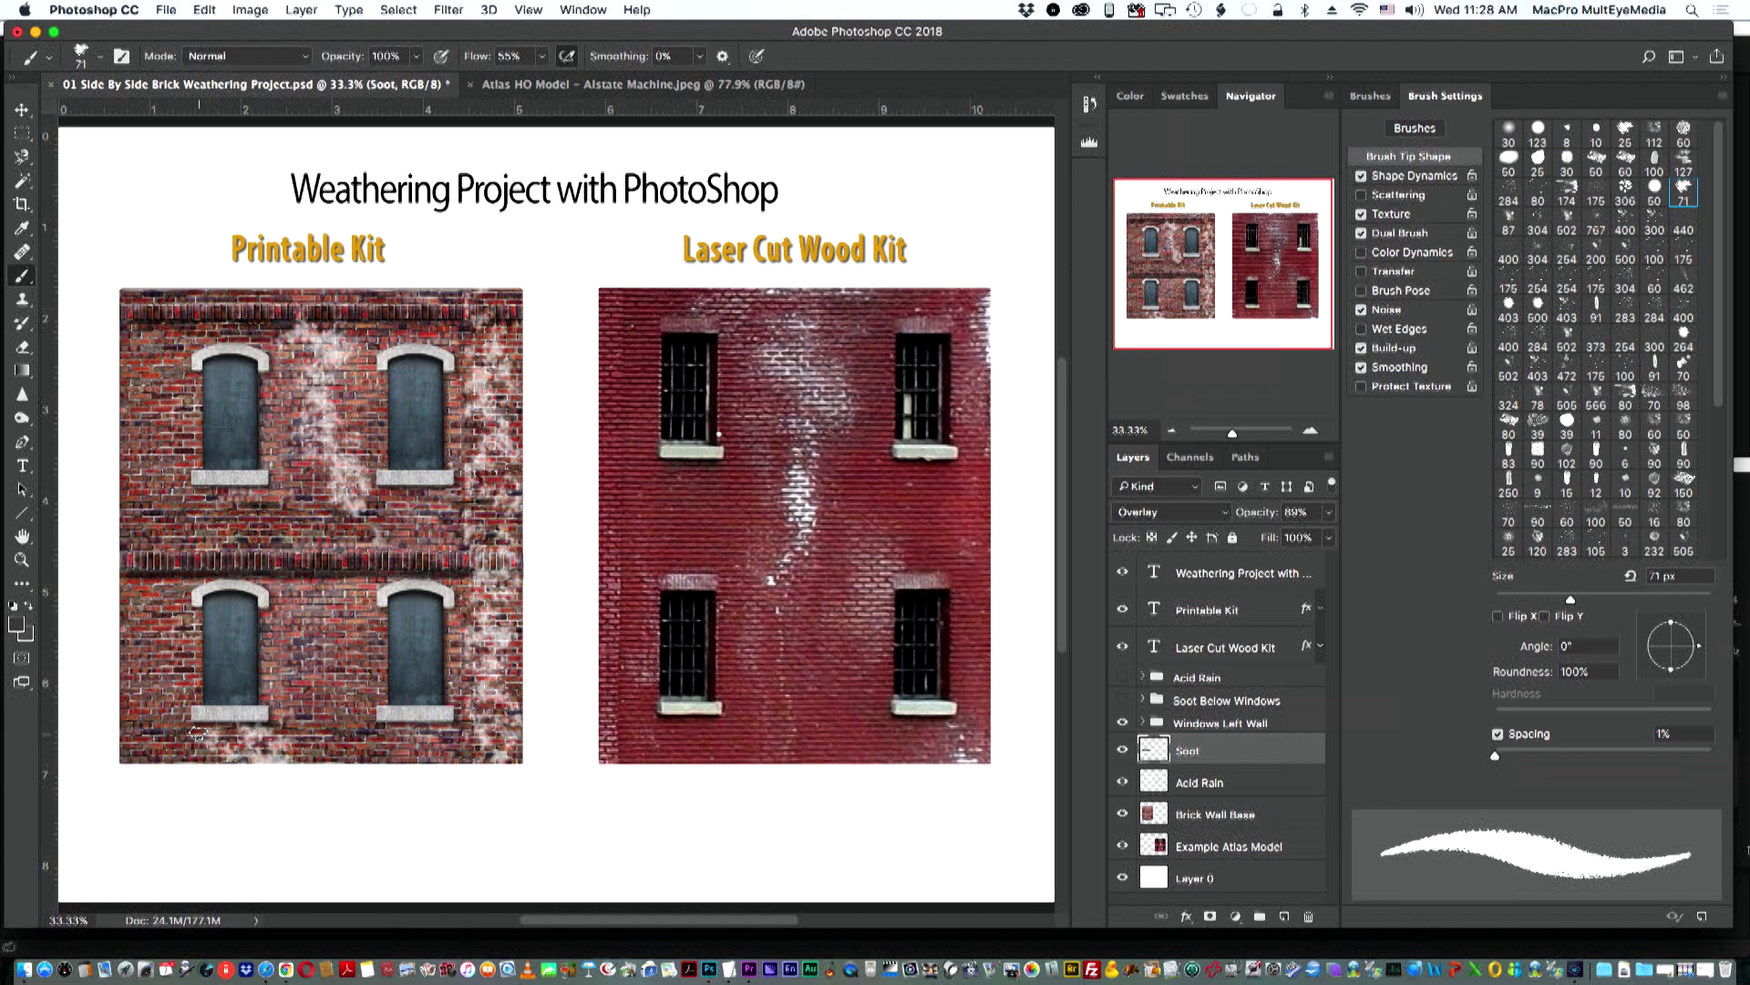
{"action": "mouse_move", "coordinate": [198, 732]}
{"action": "left_mouse_down"}
{"action": "mouse_move", "coordinate": [274, 734]}
{"action": "mouse_move", "coordinate": [197, 733]}
{"action": "mouse_move", "coordinate": [238, 734]}
{"action": "left_mouse_up"}
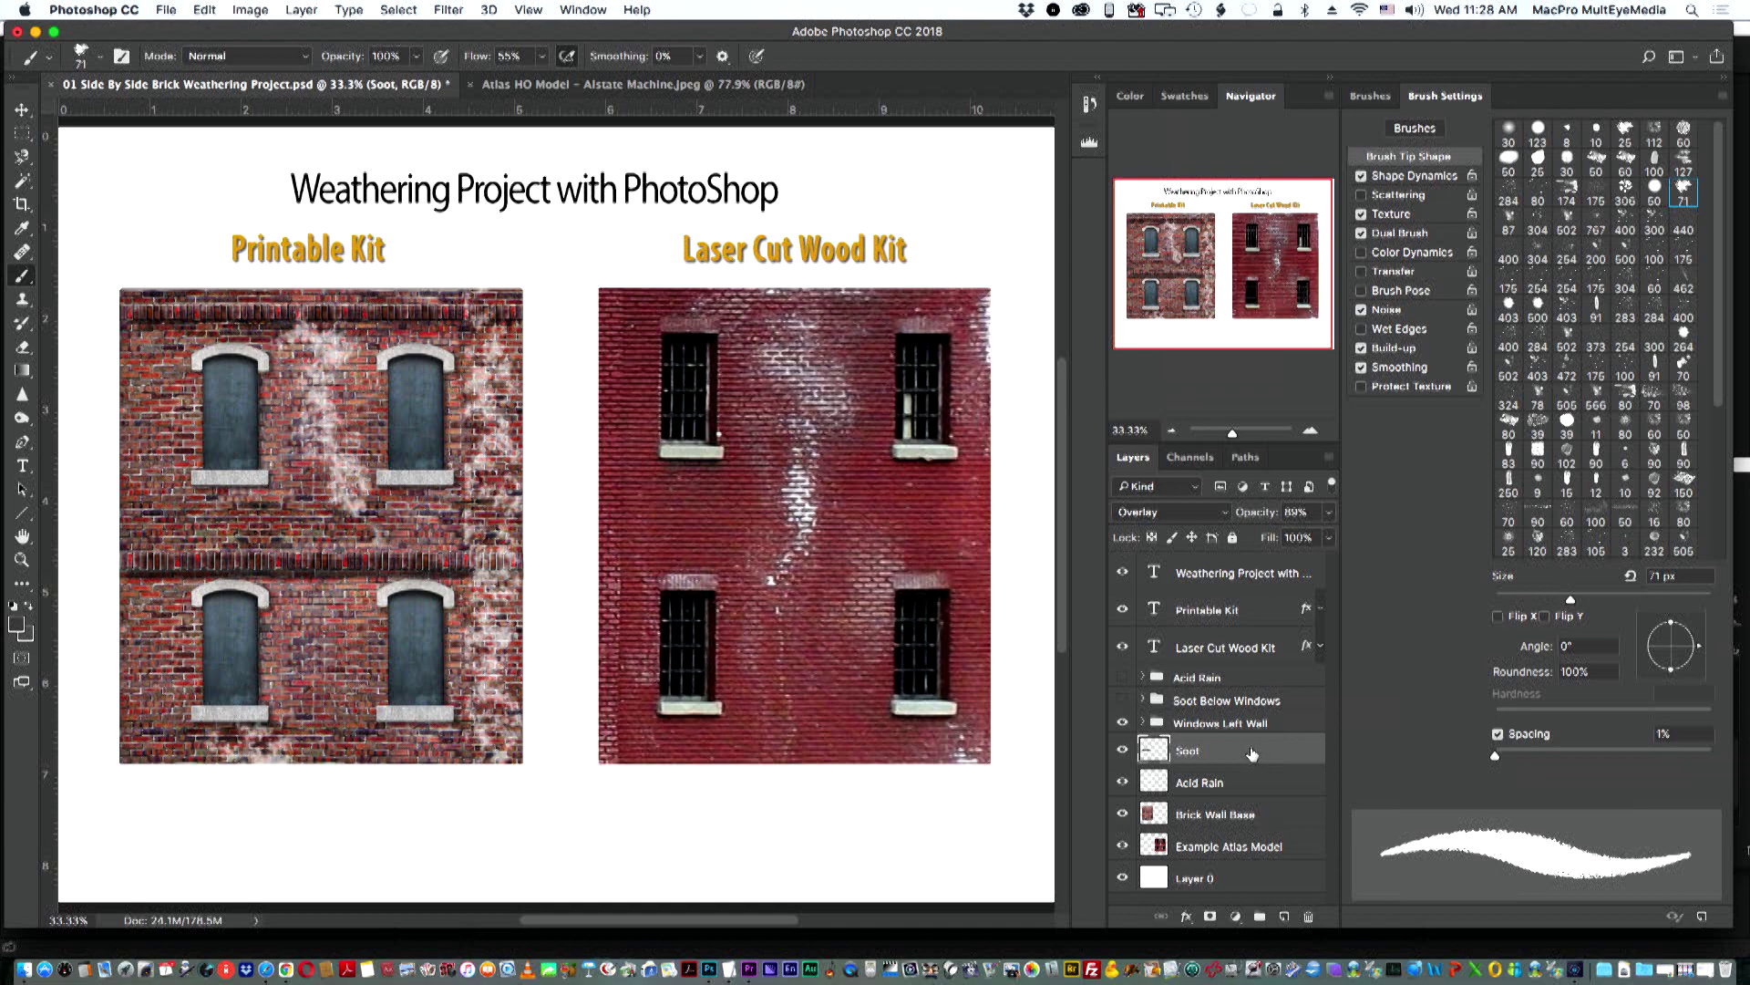
- Drag the Soot layer beneath Acid Rain in the stack and set its opacity to 98%
{"action": "left_click_drag", "start_coordinate": [1251, 753], "coordinate": [1236, 790]}
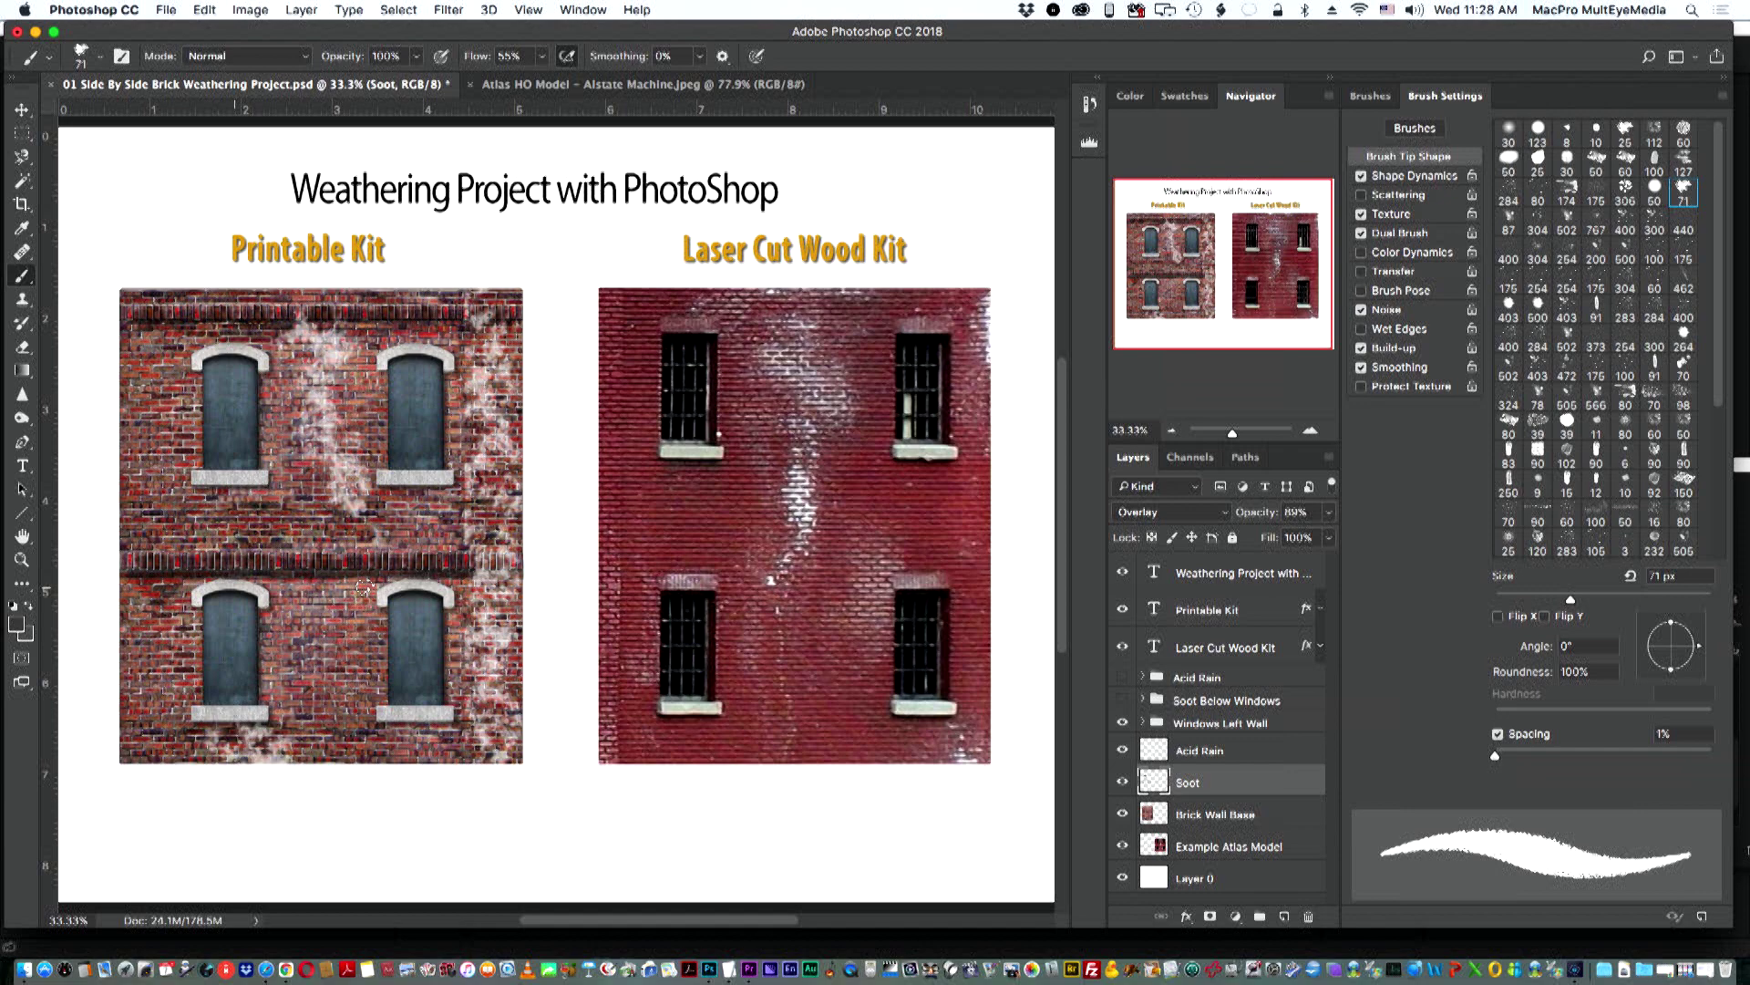
{"action": "left_click", "coordinate": [1327, 538]}
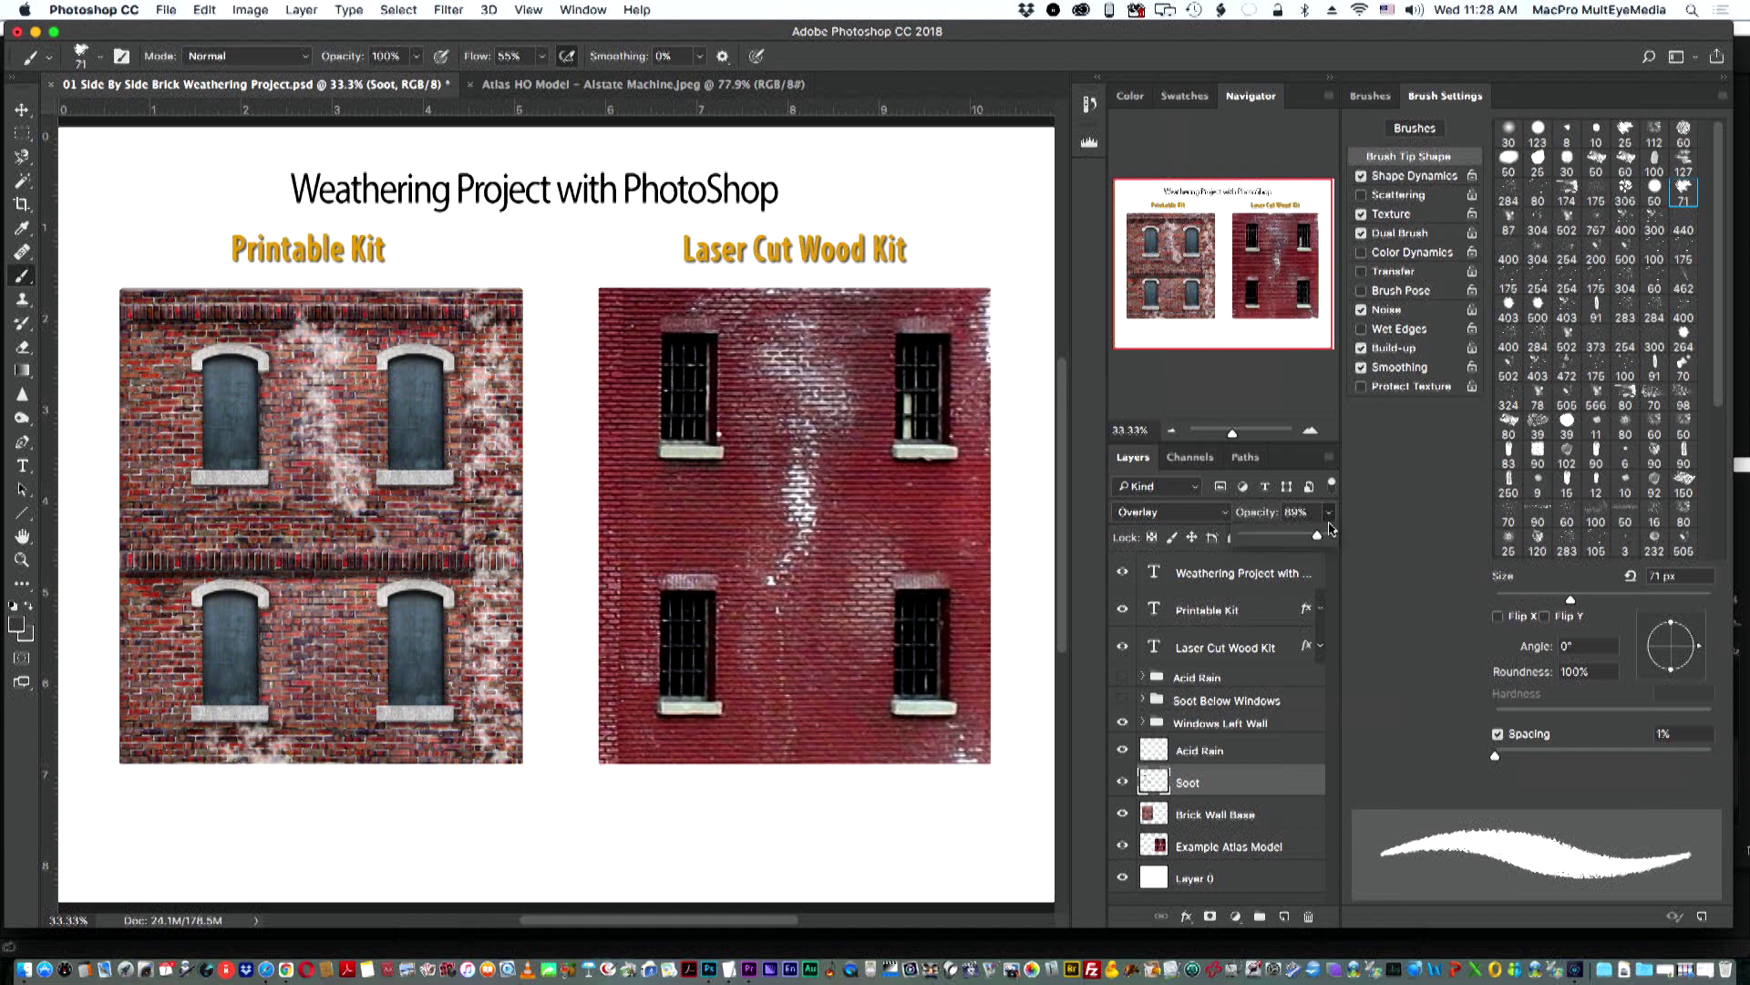
{"action": "left_click_drag", "start_coordinate": [1322, 543], "coordinate": [1329, 542]}
{"action": "left_click", "coordinate": [1124, 782]}
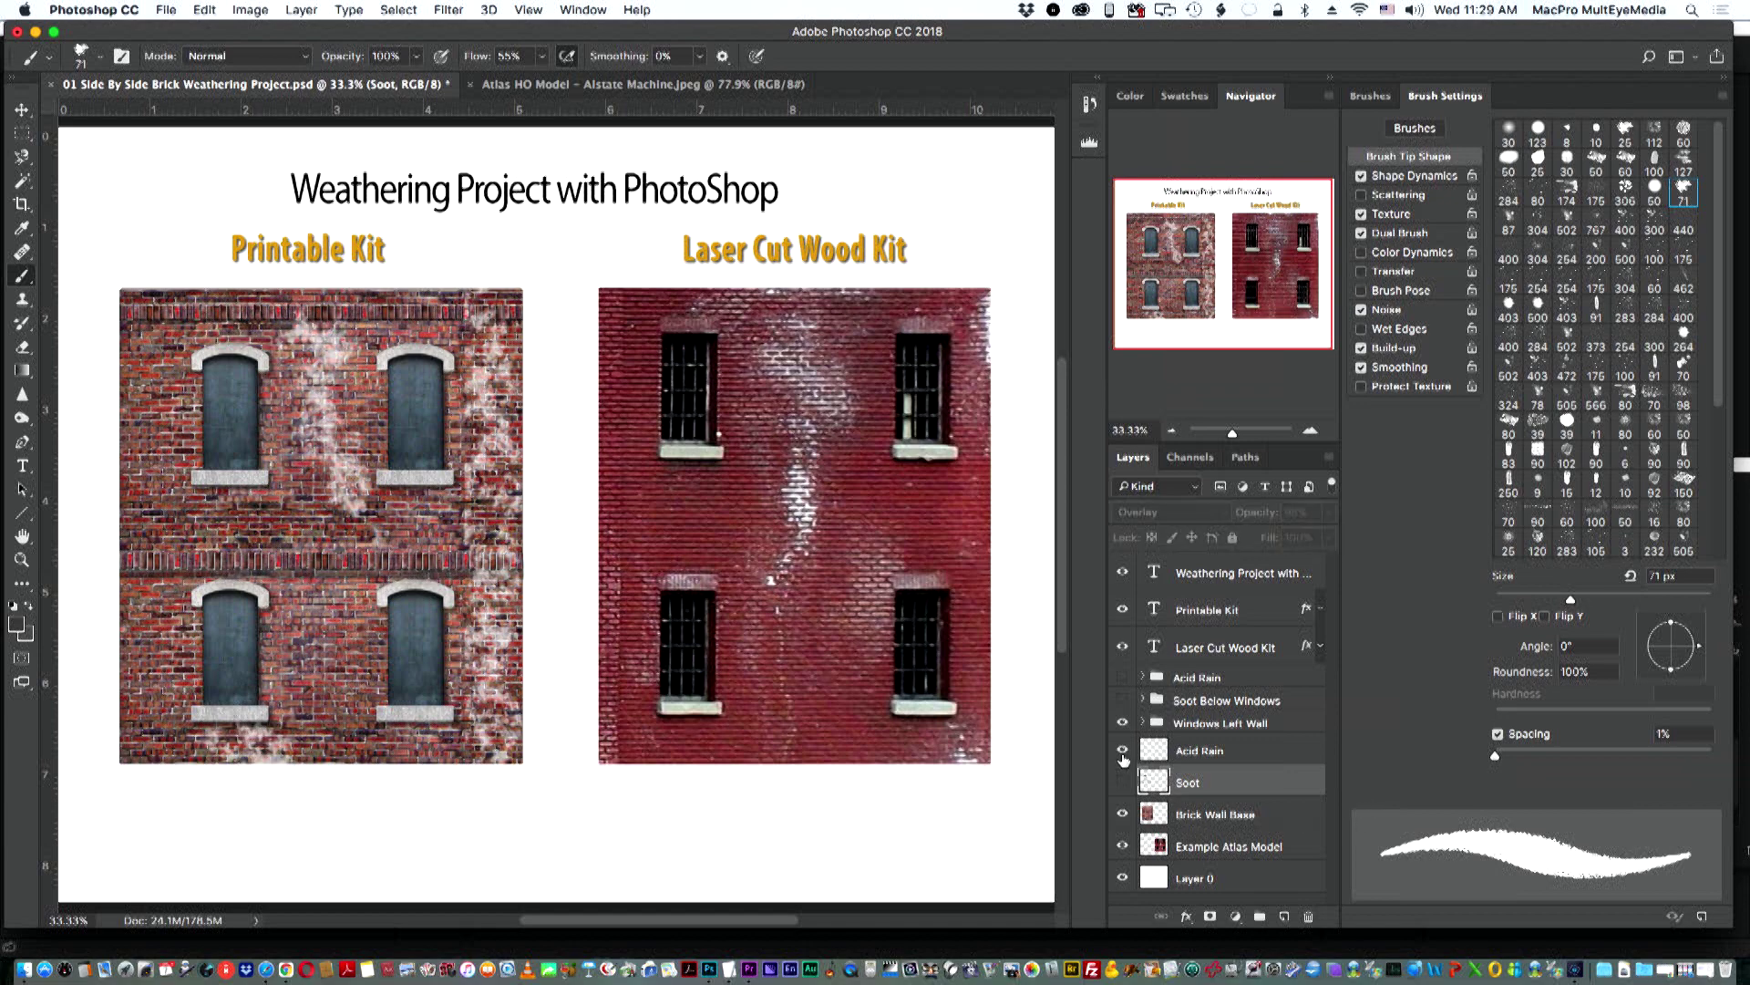
{"action": "left_click", "coordinate": [1123, 751]}
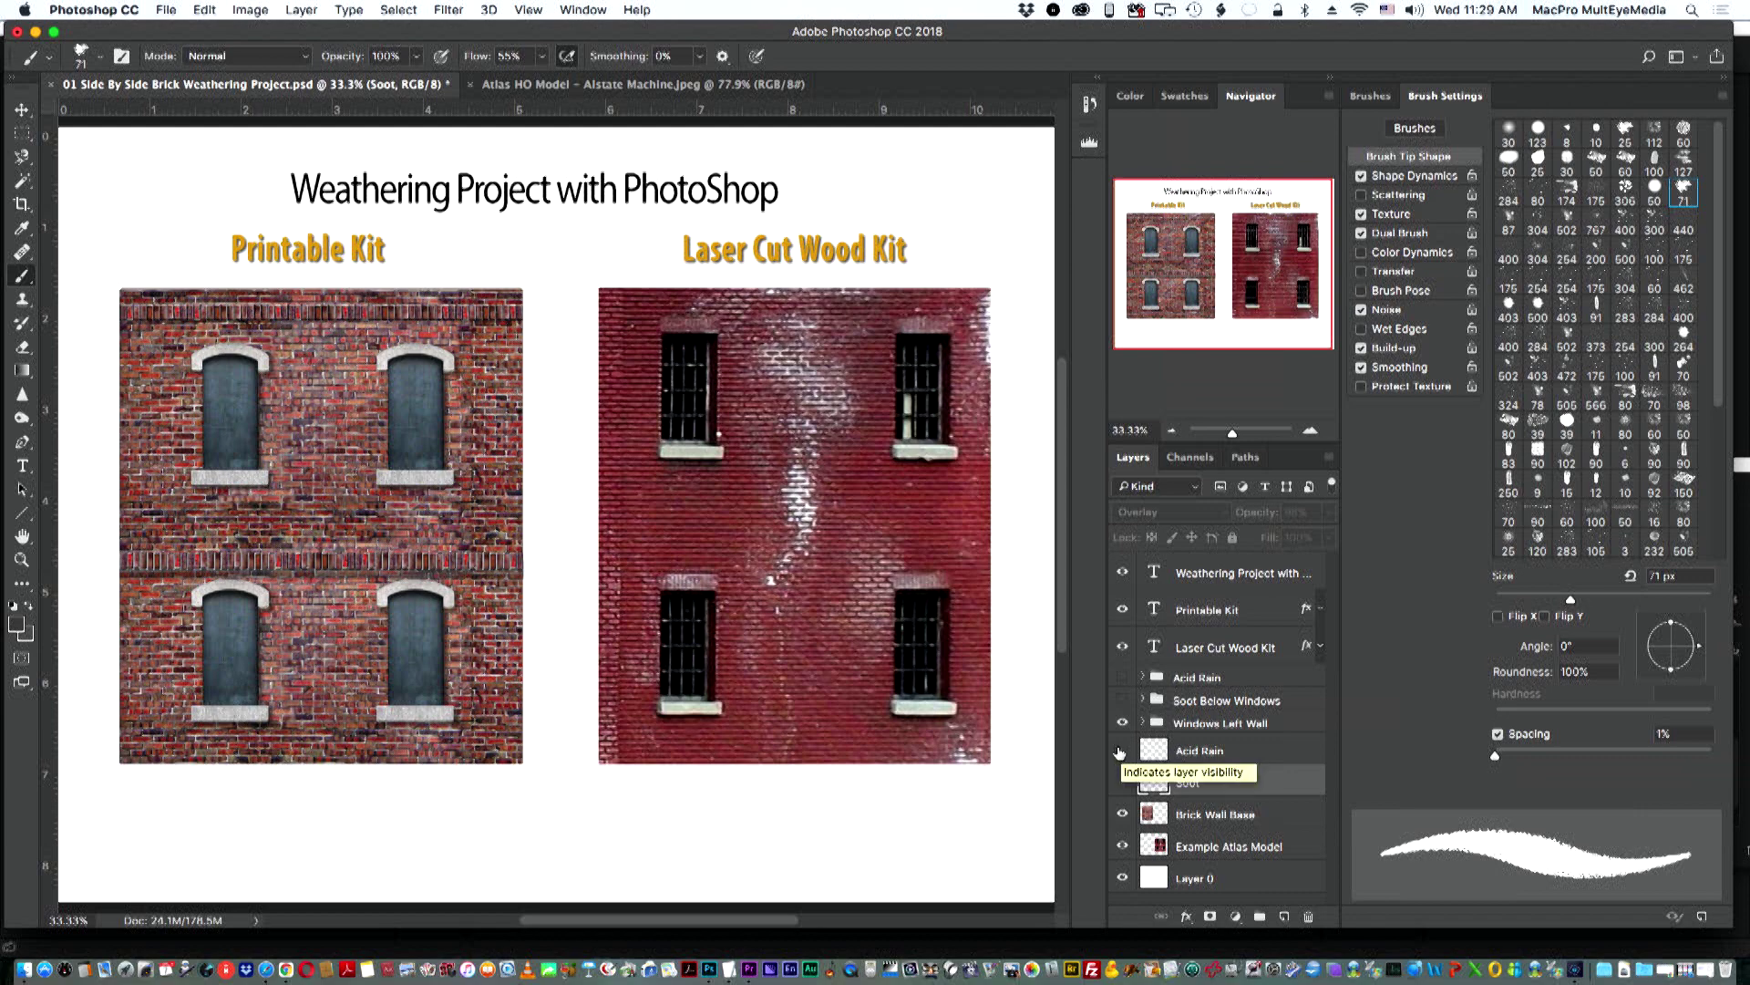
{"action": "left_click", "coordinate": [1123, 751]}
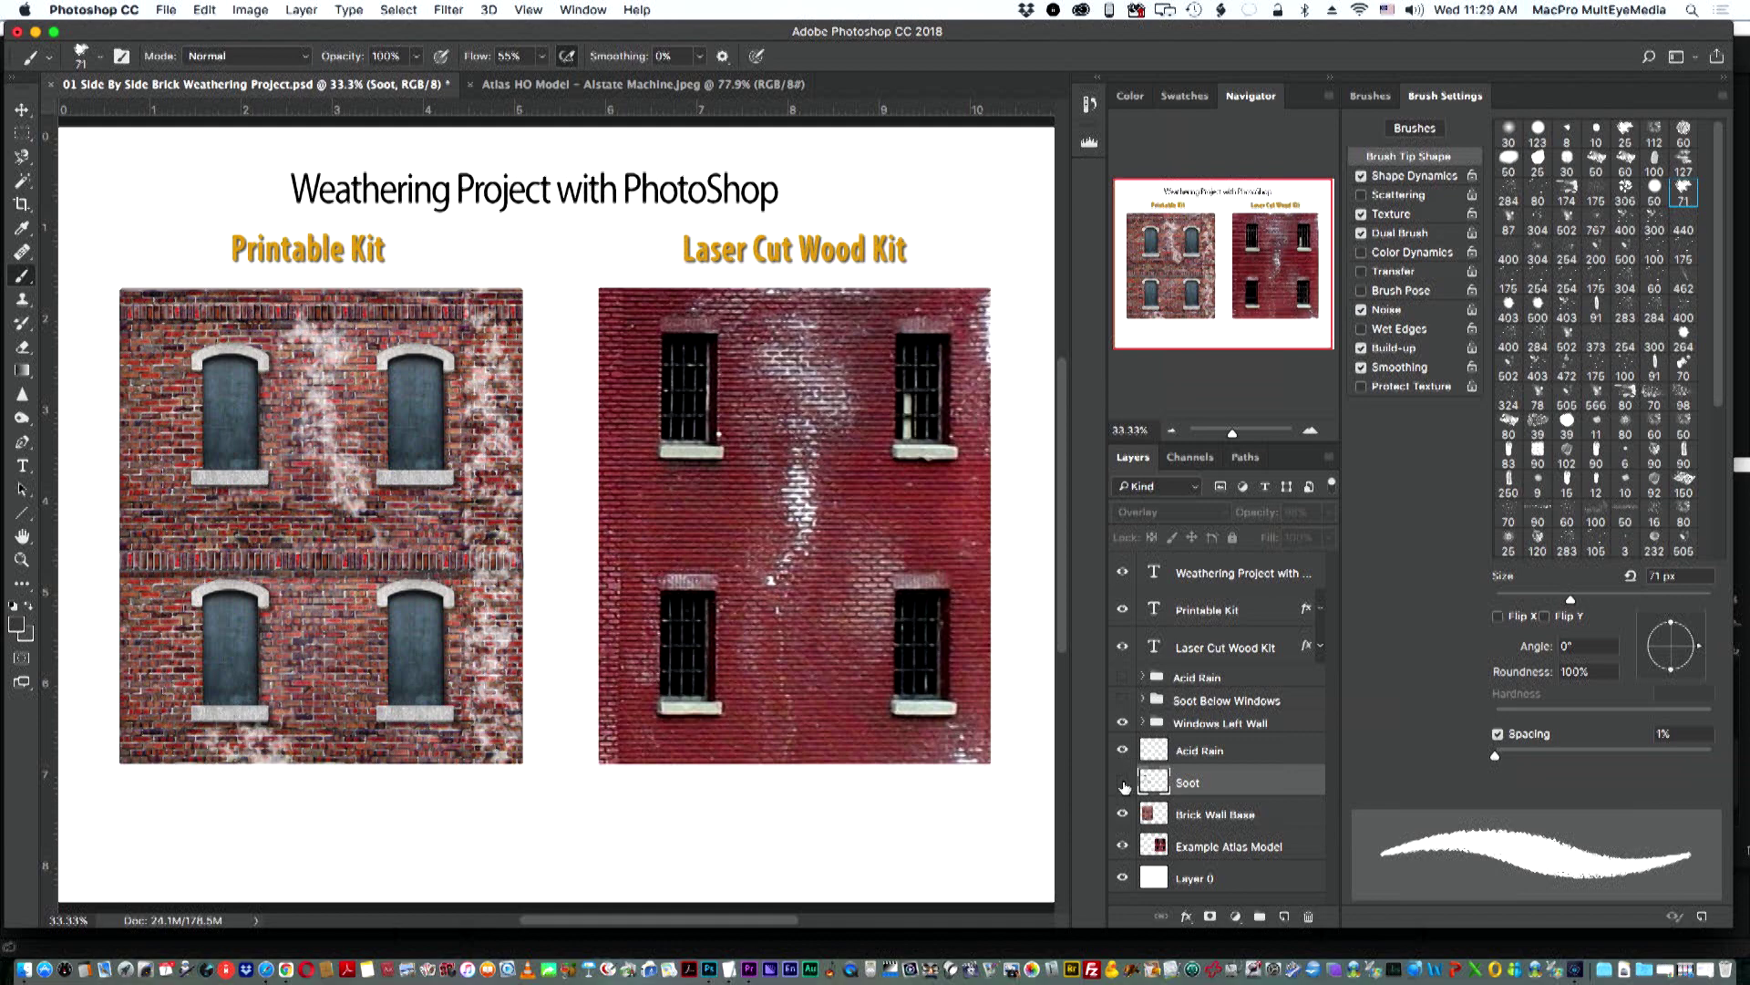
{"action": "left_click", "coordinate": [1123, 783]}
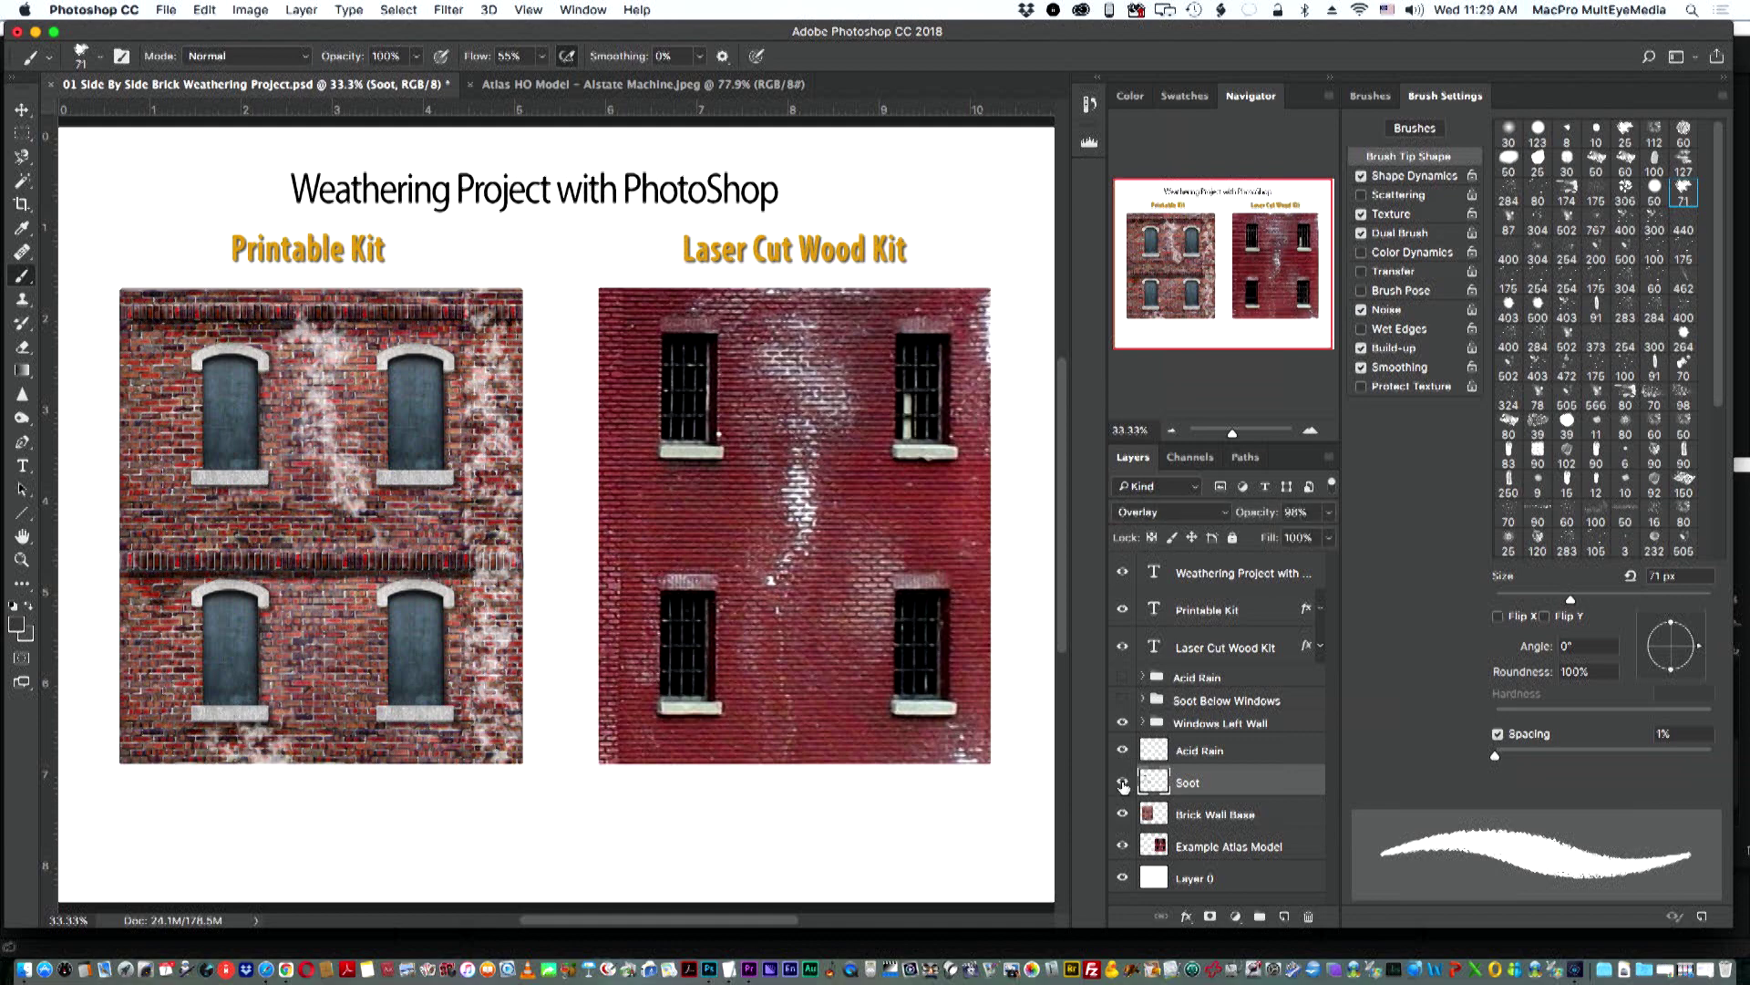